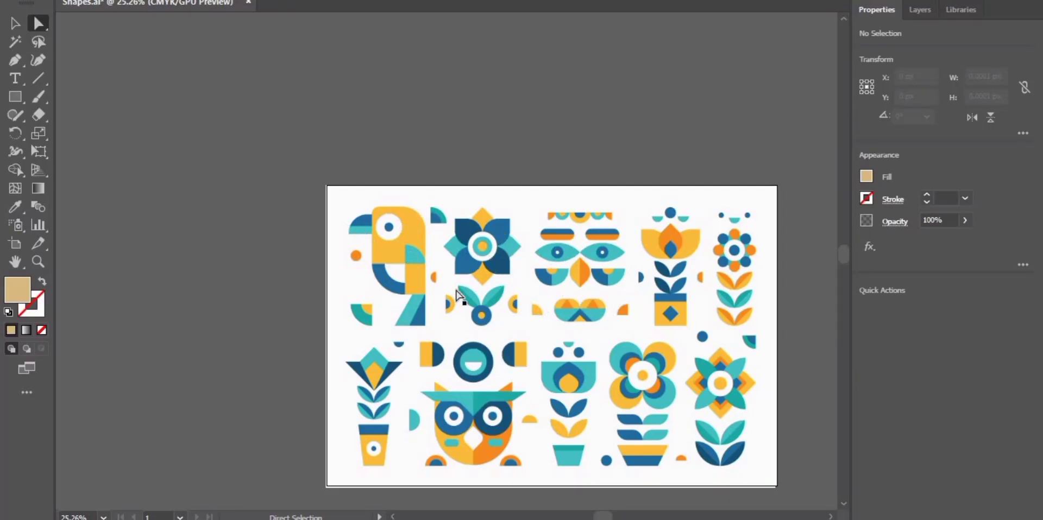
Step: Shift the reference parrot image right, after drawing and deleting a test square
mouse_move(564, 294)
mouse_down()
mouse_move(184, 221)
mouse_move(579, 321)
mouse_move(559, 334)
mouse_up()
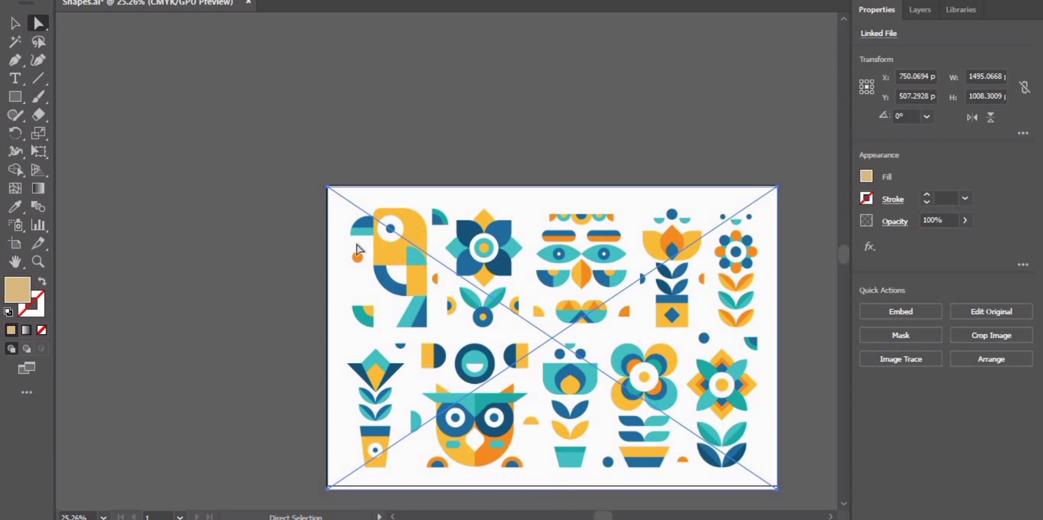
click(277, 126)
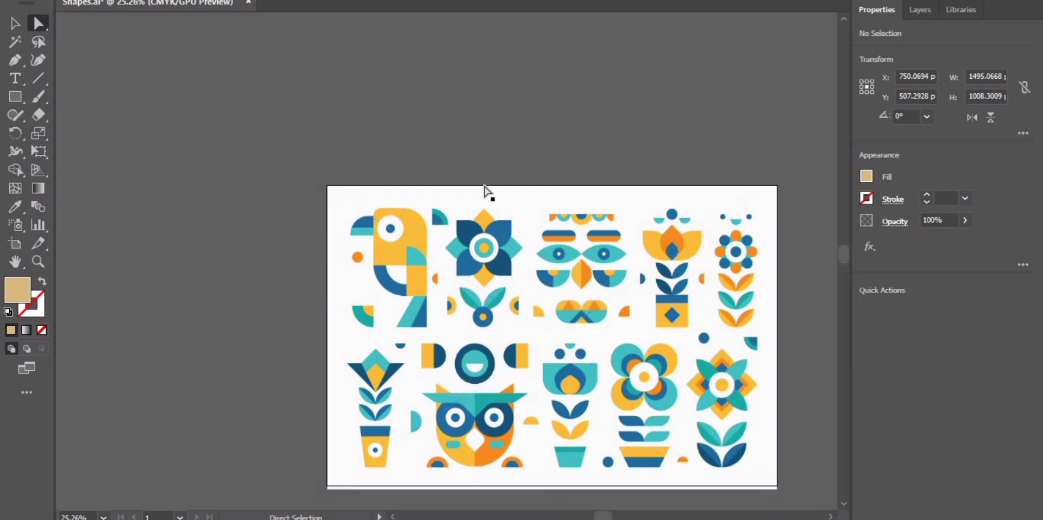
click(16, 97)
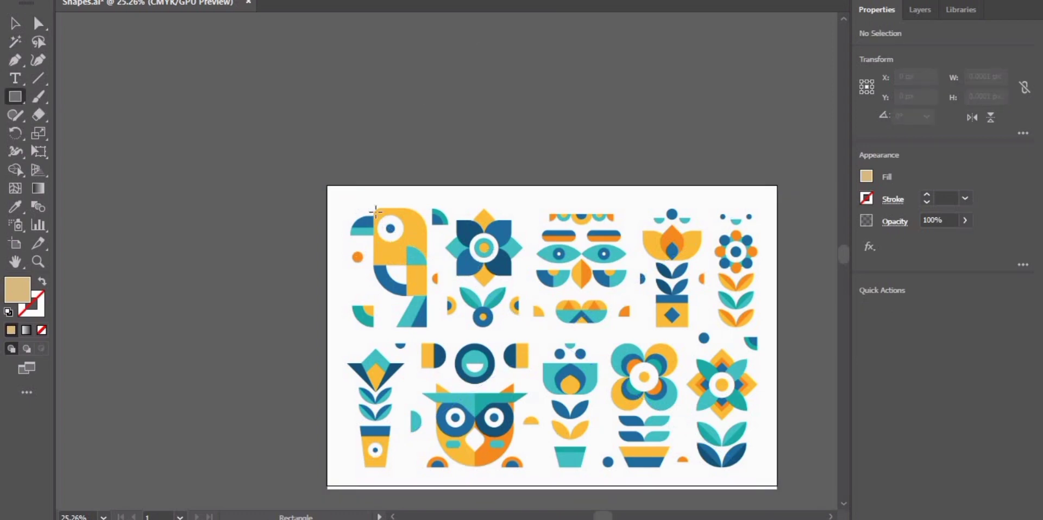
drag(371, 212, 427, 267)
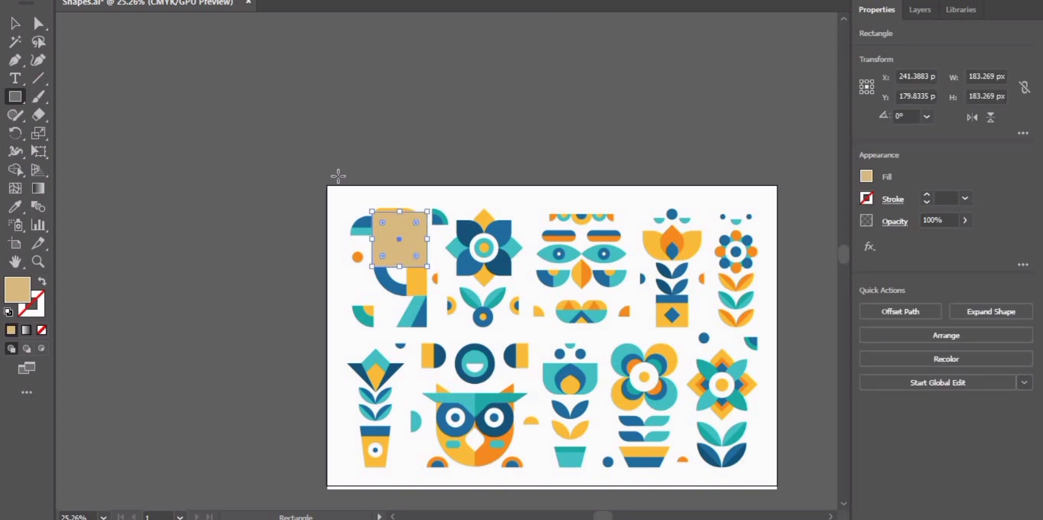
key(Delete)
key(a)
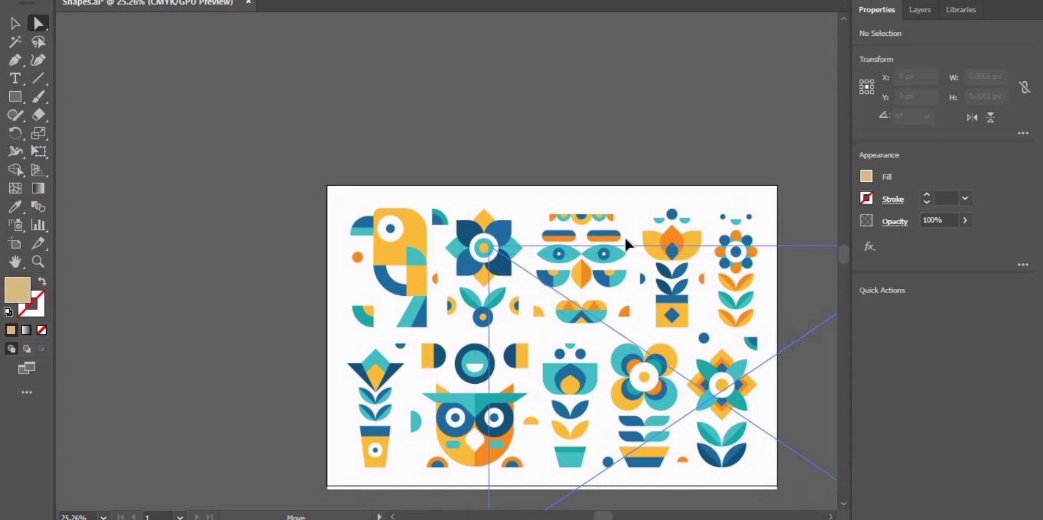
drag(628, 245, 615, 237)
Step: Draw a square on the blank left, fill it with the parrot's yellow, and round its top-right corner
click(213, 162)
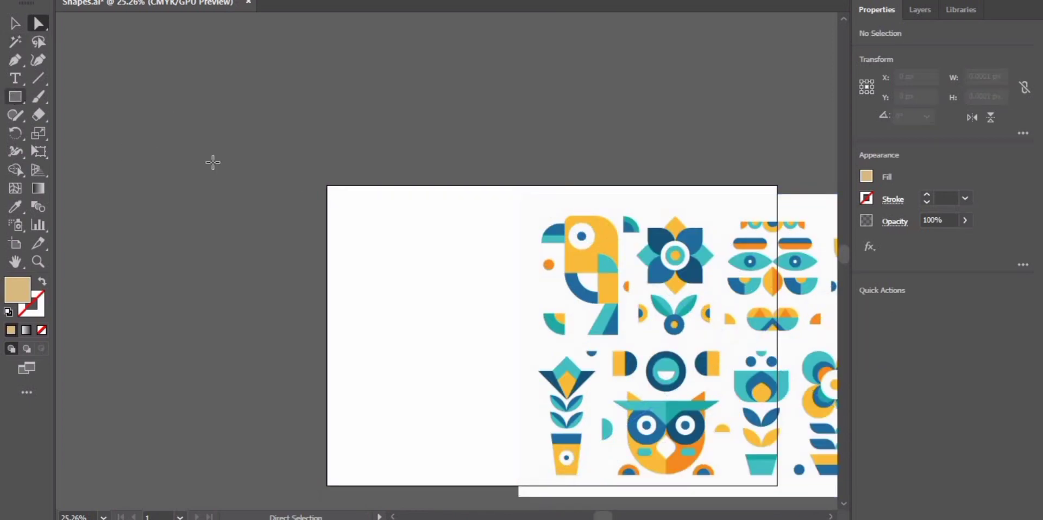
key(m)
drag(373, 218, 449, 295)
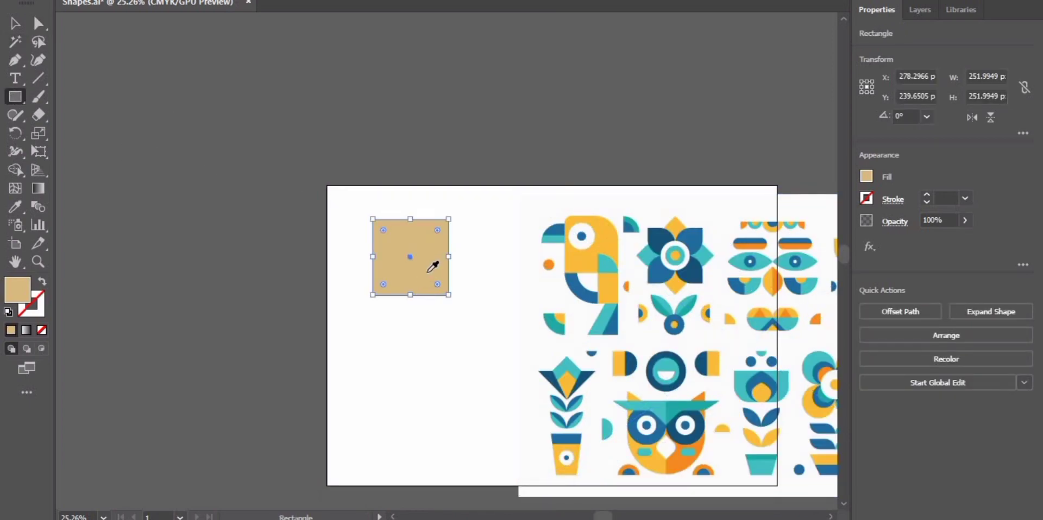
key(i)
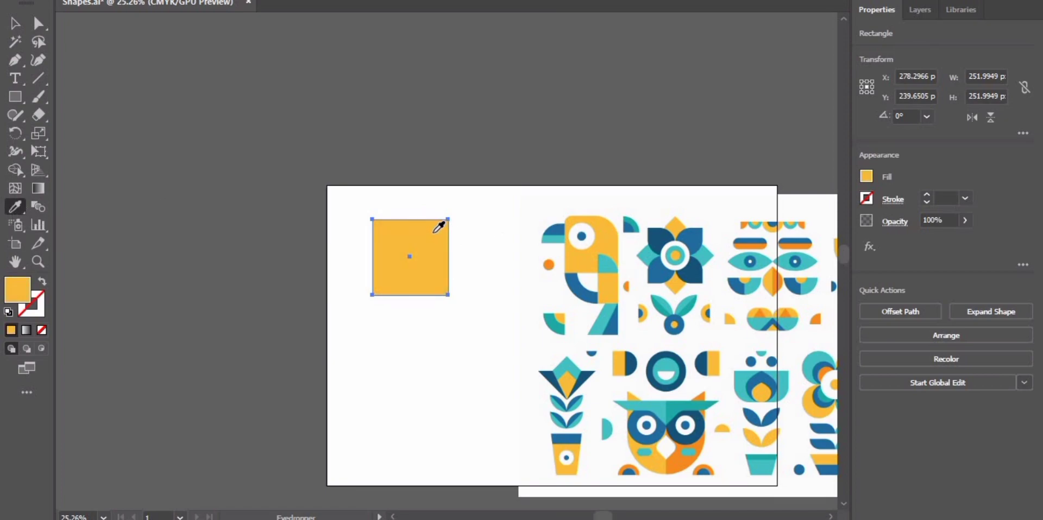
click(38, 22)
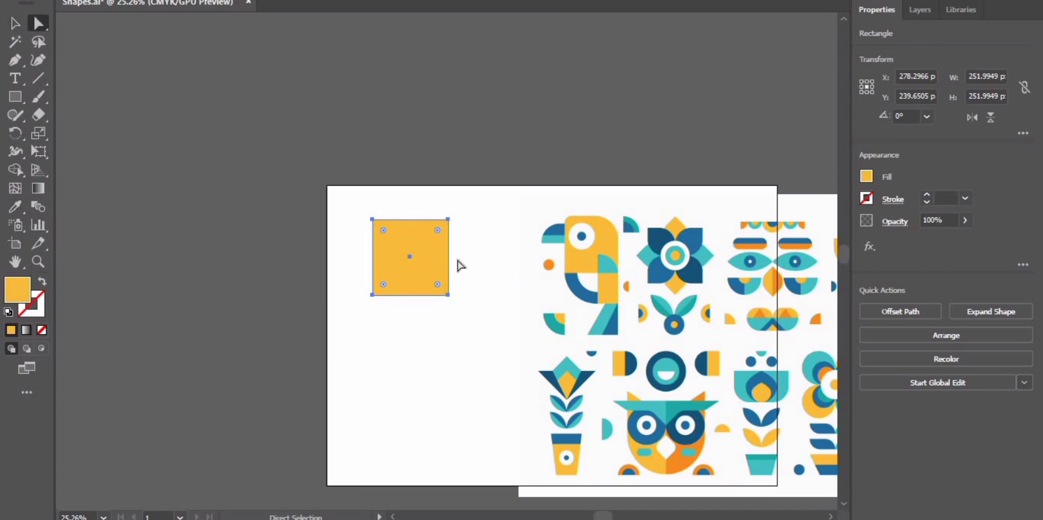
drag(438, 232, 425, 242)
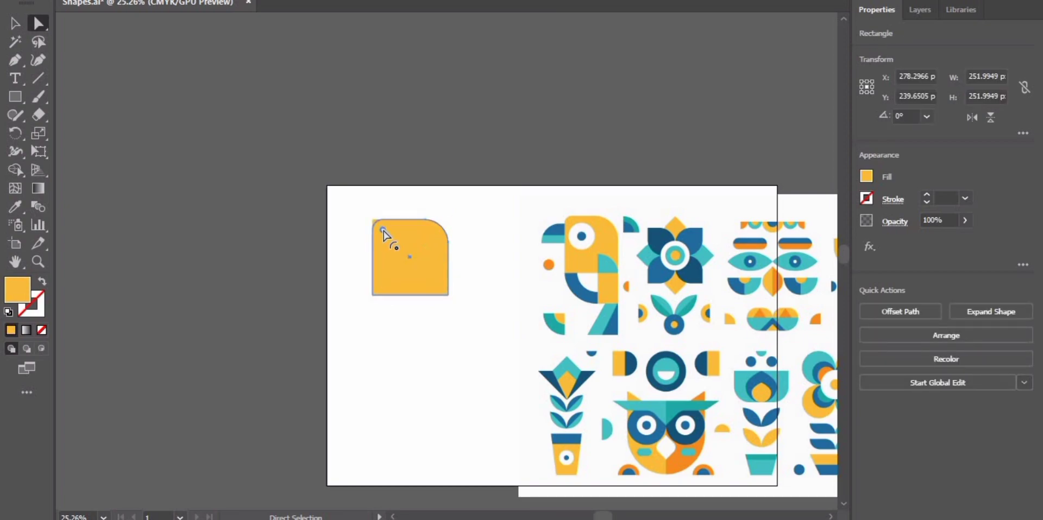
click(478, 289)
click(407, 275)
click(531, 324)
click(280, 226)
click(15, 97)
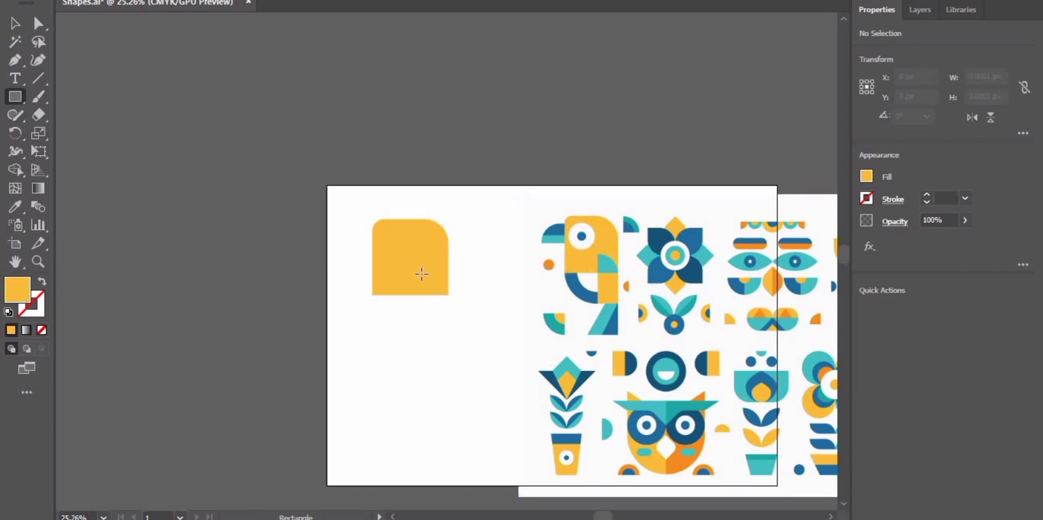
Step: Draw a small teal square at the yellow shape's corner and shift the reference artwork left
drag(446, 294, 450, 301)
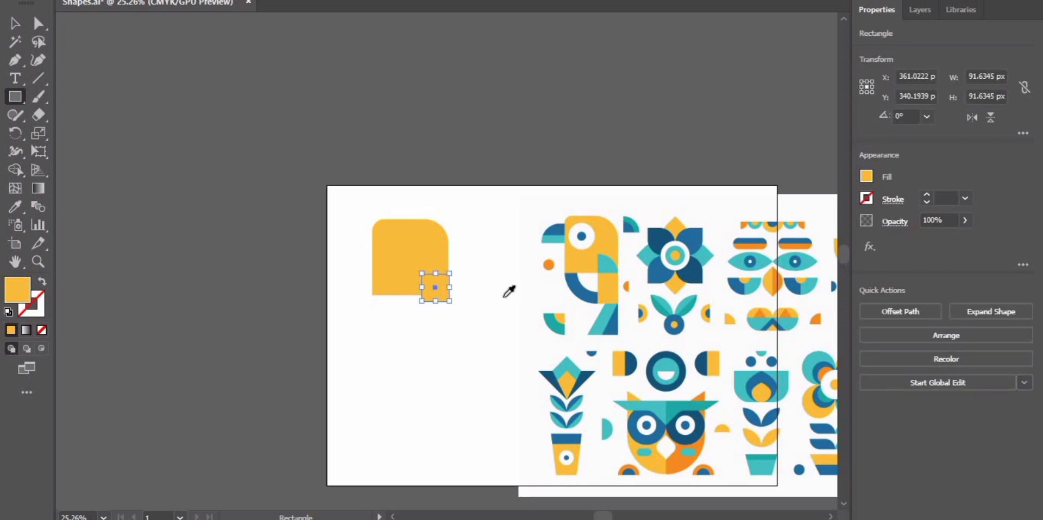
click(618, 262)
key(a)
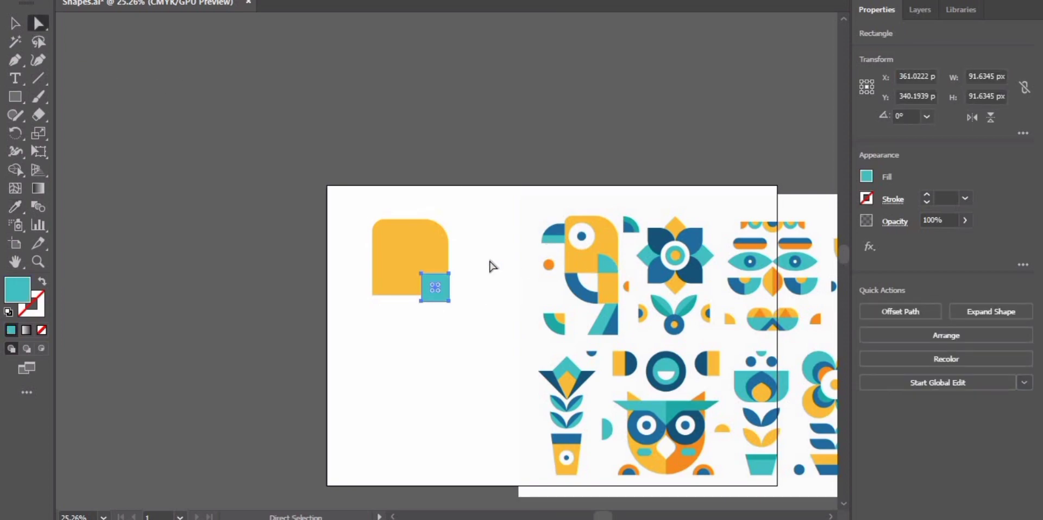
click(422, 258)
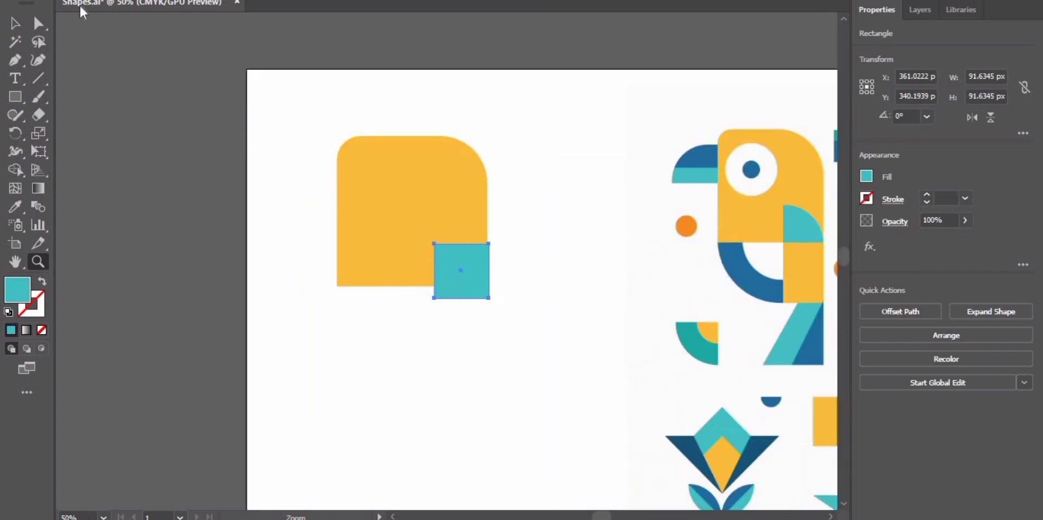
drag(777, 255, 690, 261)
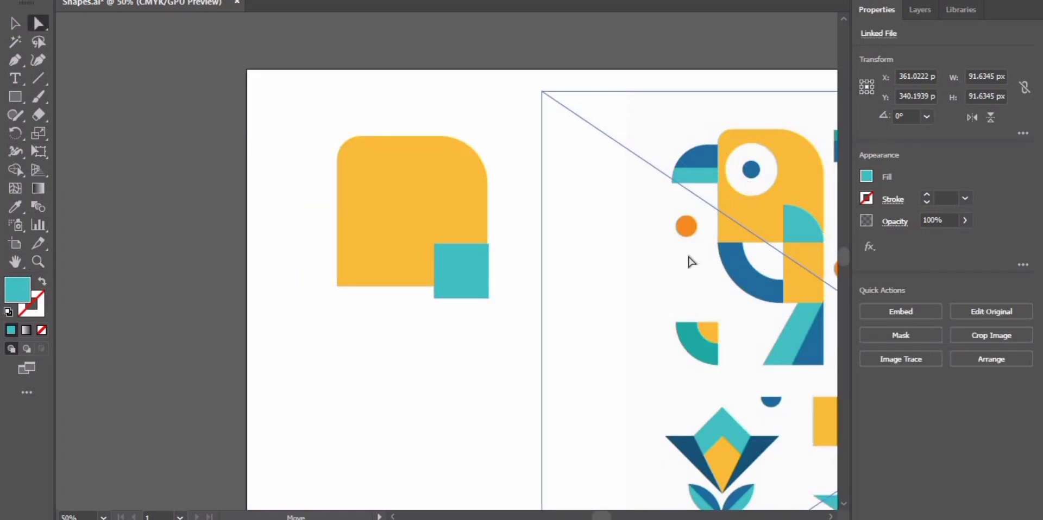
Step: Round the teal square into a quarter circle fitted in the yellow shape's corner
click(475, 261)
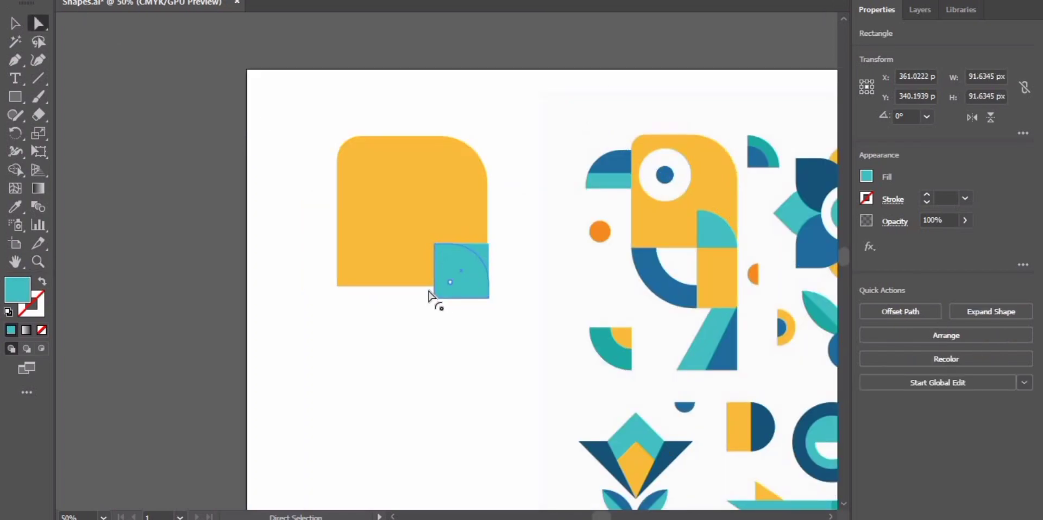
mouse_move(476, 262)
mouse_down()
mouse_move(454, 303)
mouse_move(479, 267)
mouse_move(476, 282)
mouse_up()
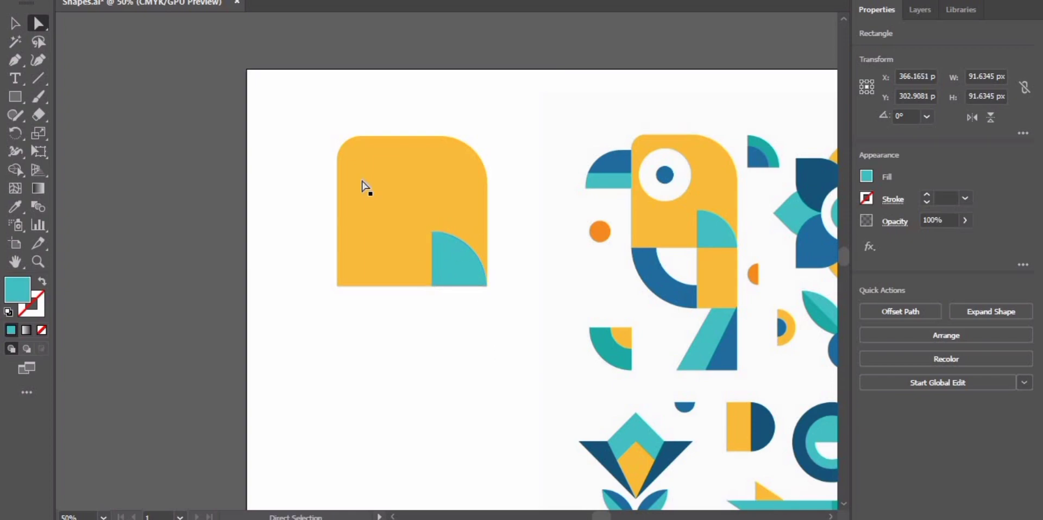
shift+click(361, 181)
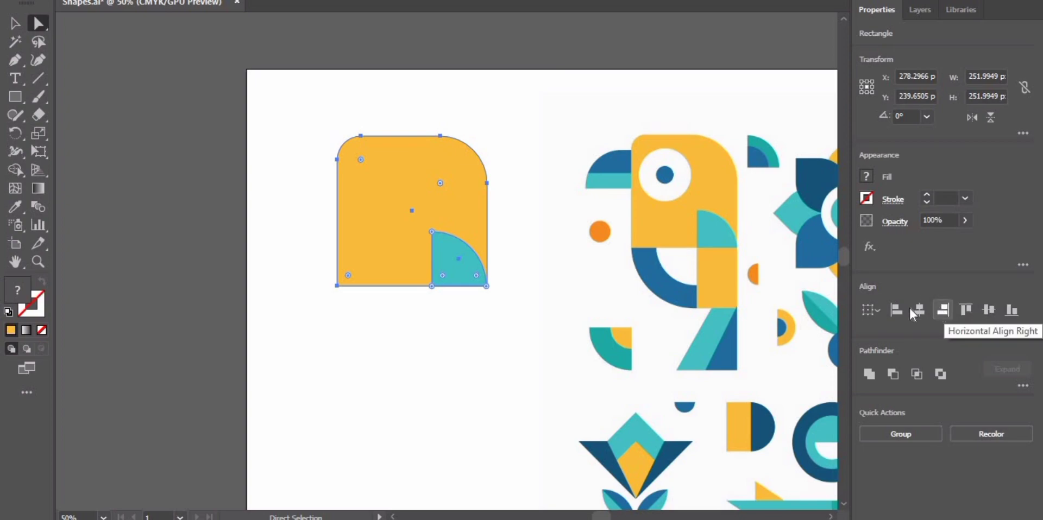
click(607, 300)
drag(411, 322, 513, 338)
click(527, 239)
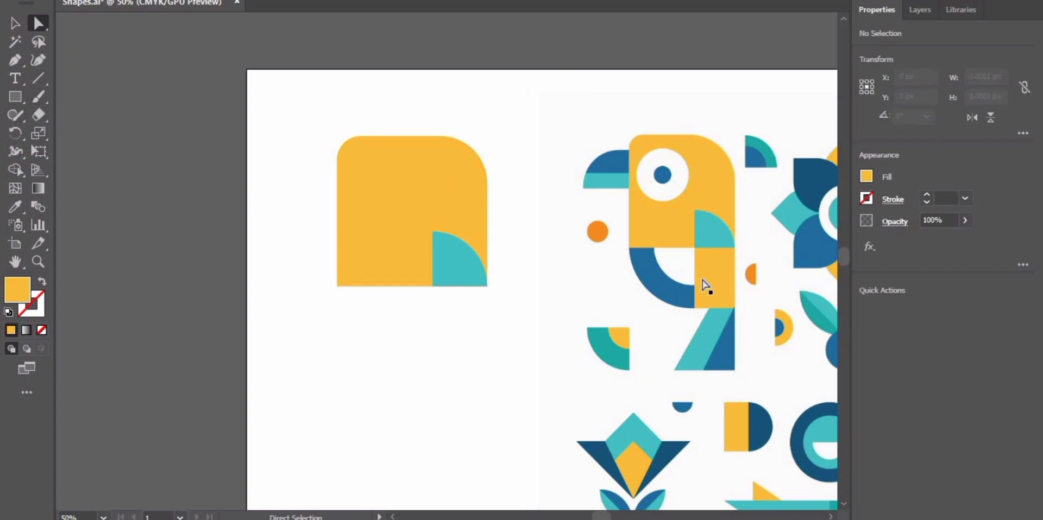
click(16, 97)
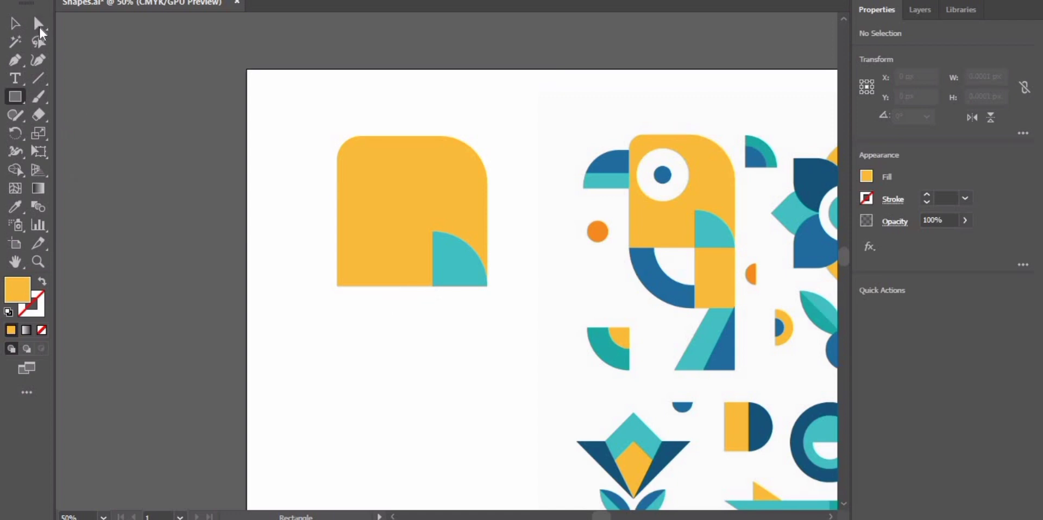
click(39, 26)
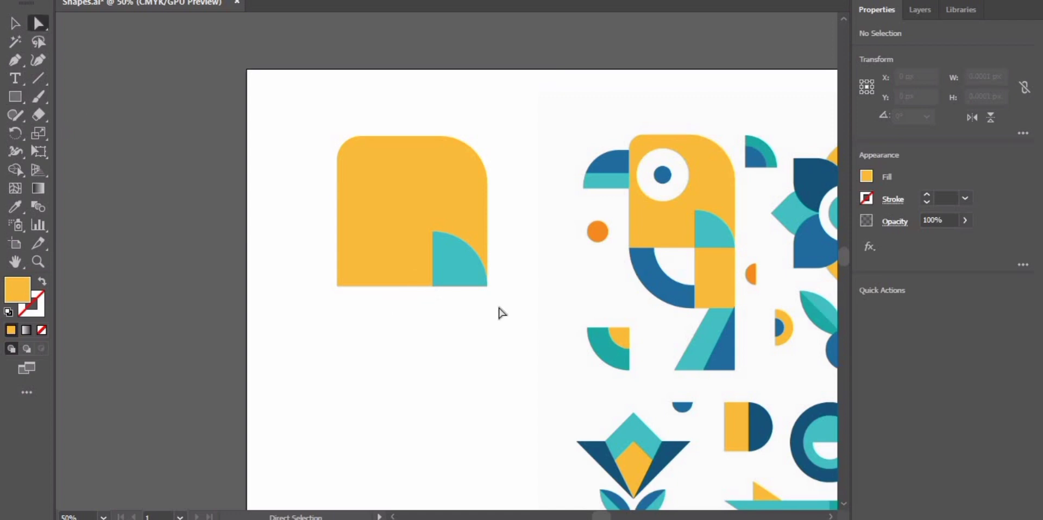
click(15, 97)
Step: Add a white circle in the lower right of the yellow head
drag(367, 157, 434, 223)
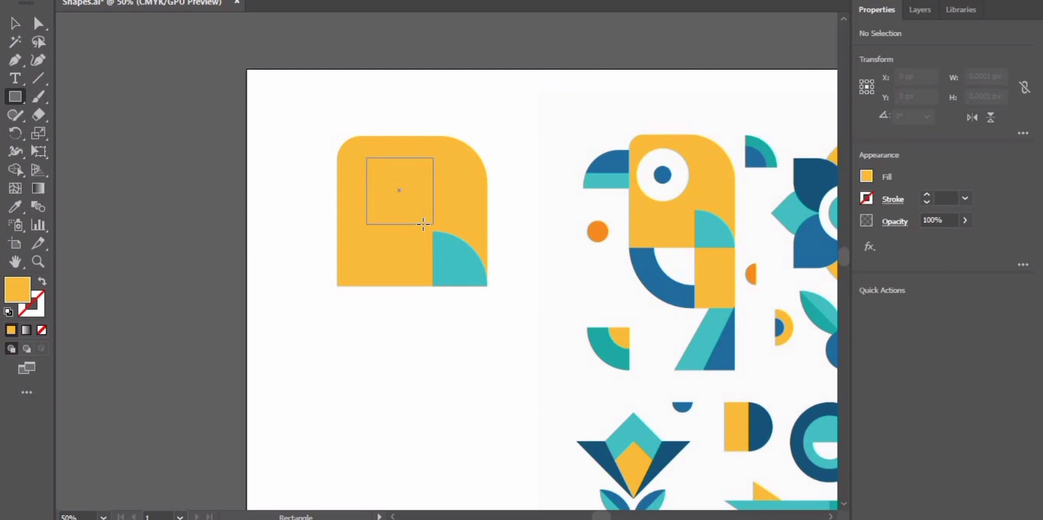
click(660, 190)
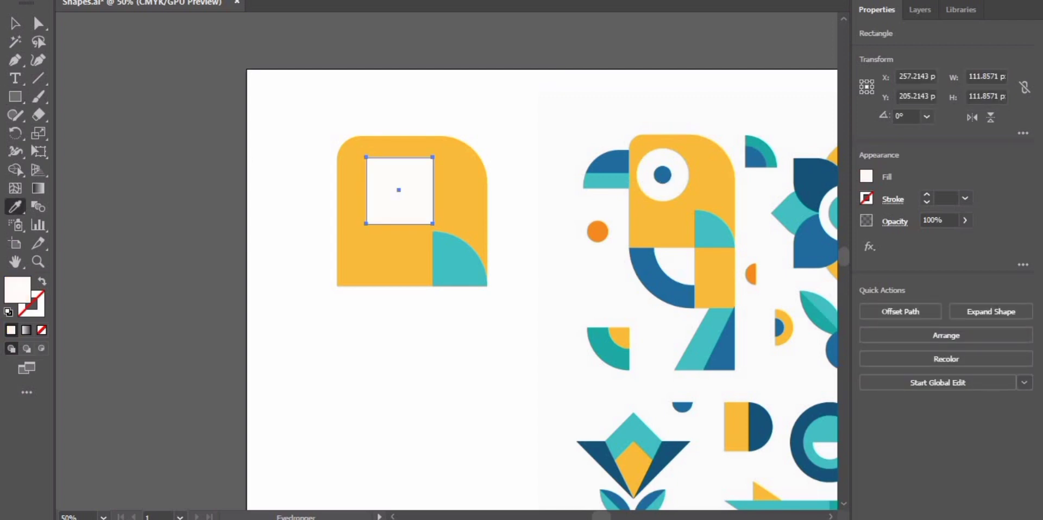
click(39, 24)
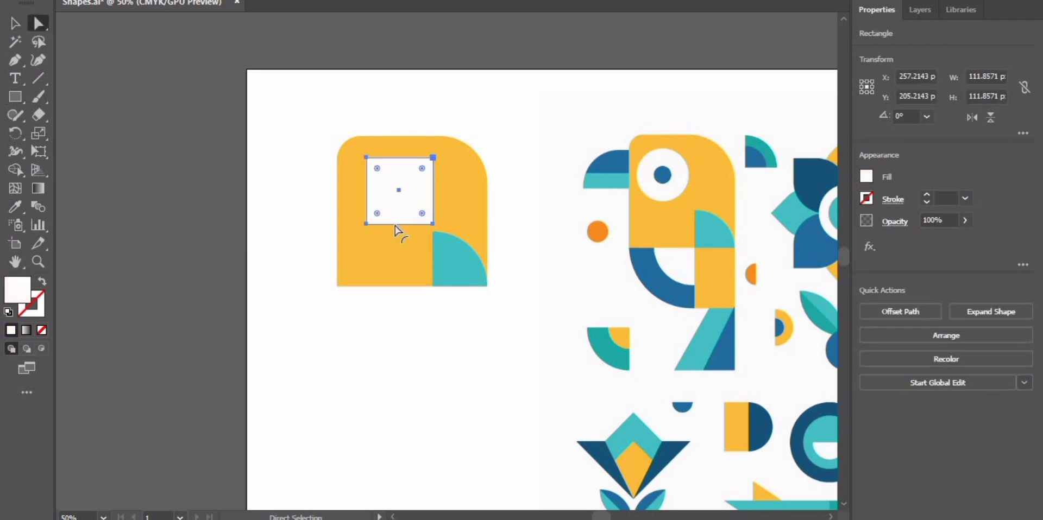
mouse_move(395, 227)
mouse_down()
mouse_move(401, 217)
mouse_move(440, 269)
mouse_move(447, 263)
mouse_up()
click(15, 97)
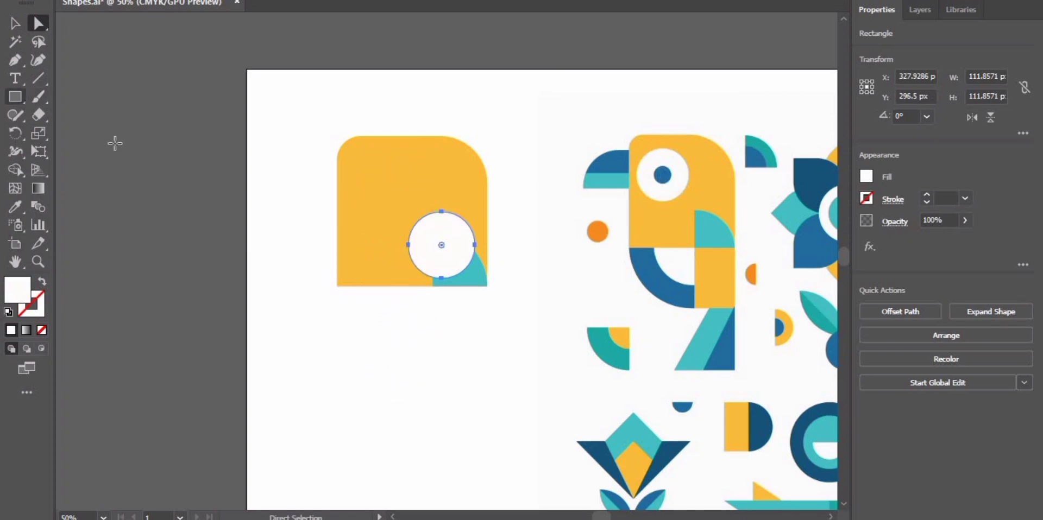
Step: Draw a 27 px square on the white circle and fill it with the parrot eye's blue
key(ctrl)
drag(443, 249, 457, 262)
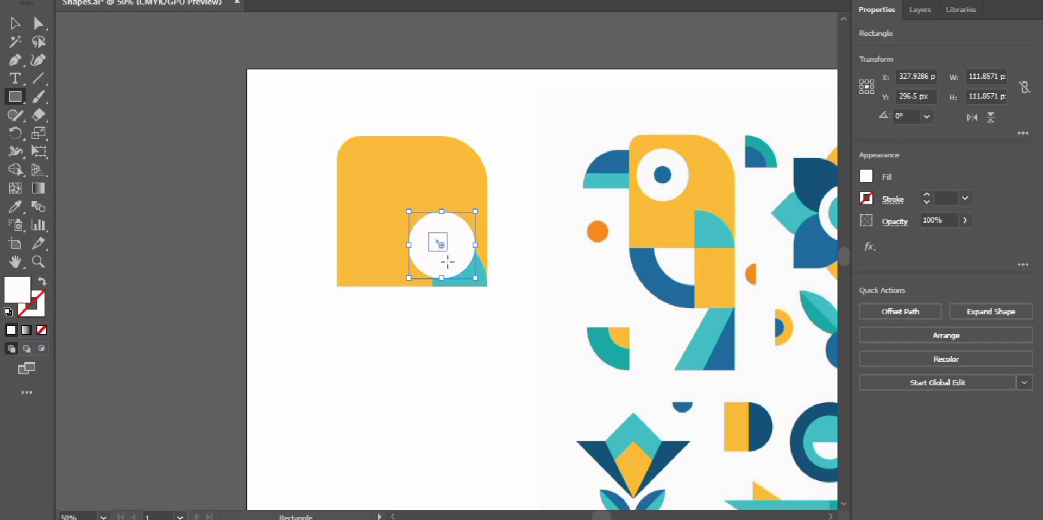
key(Delete)
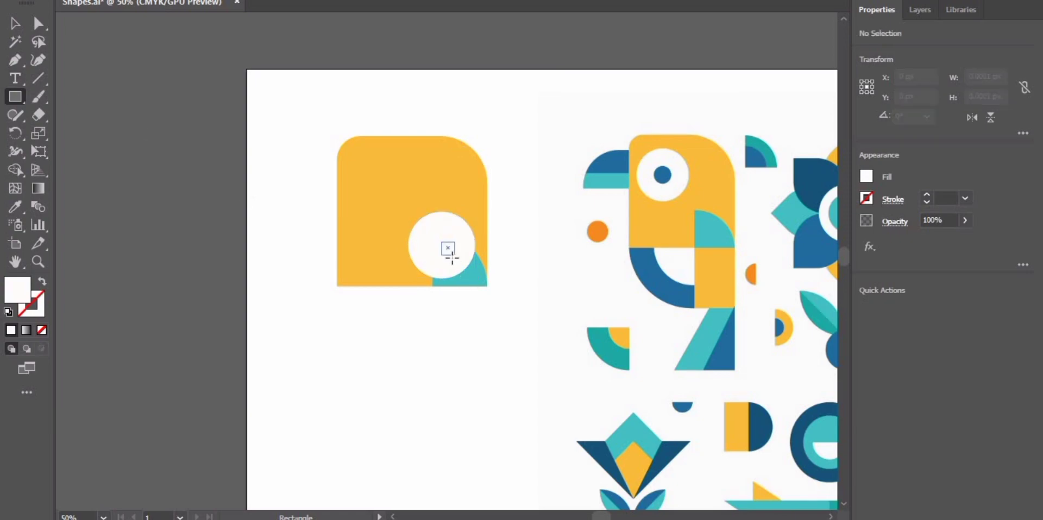
drag(451, 259, 453, 256)
key(i)
click(662, 169)
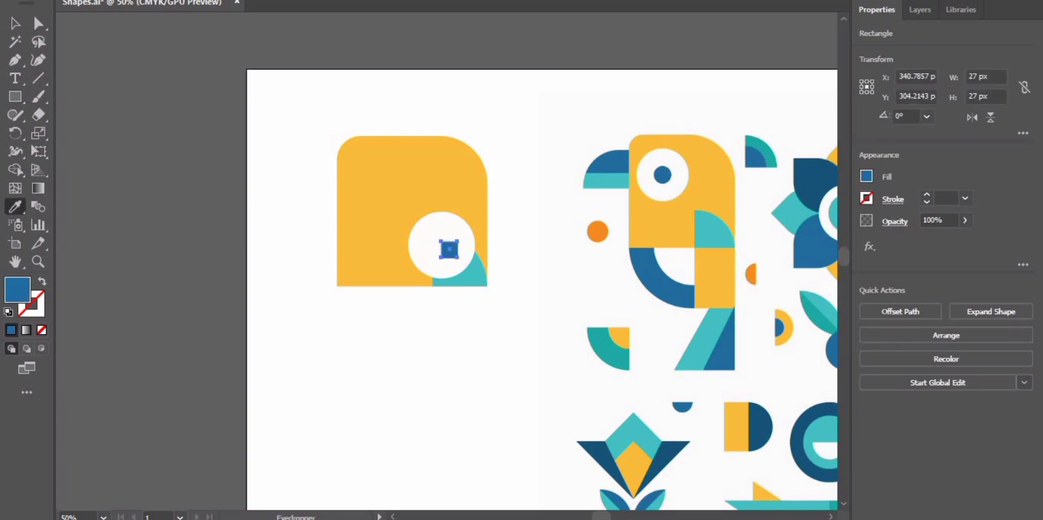
click(38, 23)
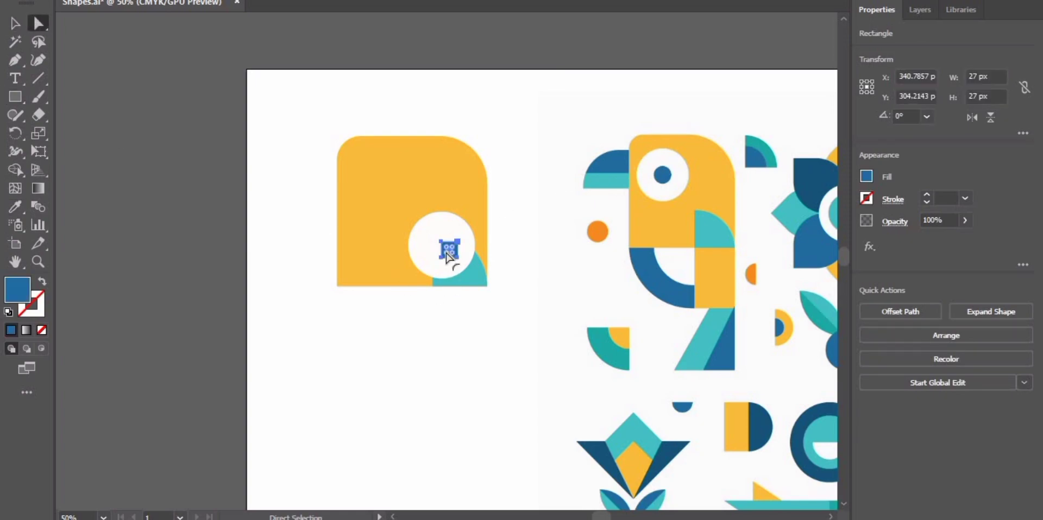
Step: Round the blue square into a dot and centre it in the white circle
key(z)
click(463, 265)
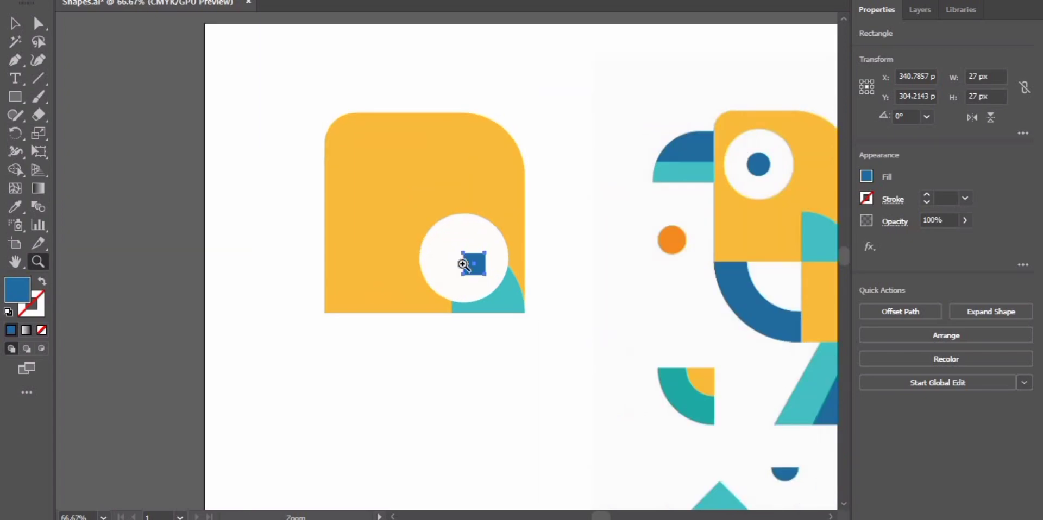
click(463, 264)
key(a)
drag(466, 298, 508, 272)
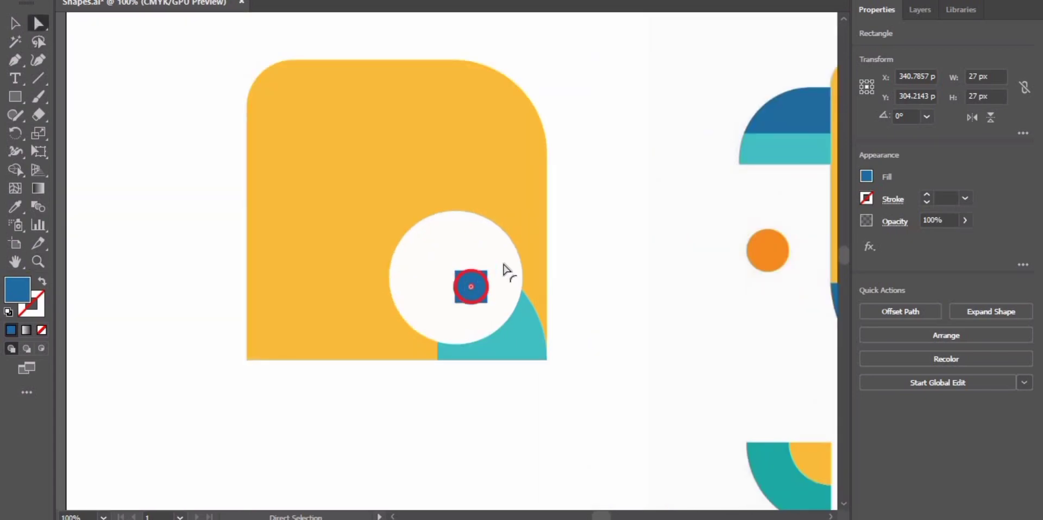
drag(470, 301, 452, 288)
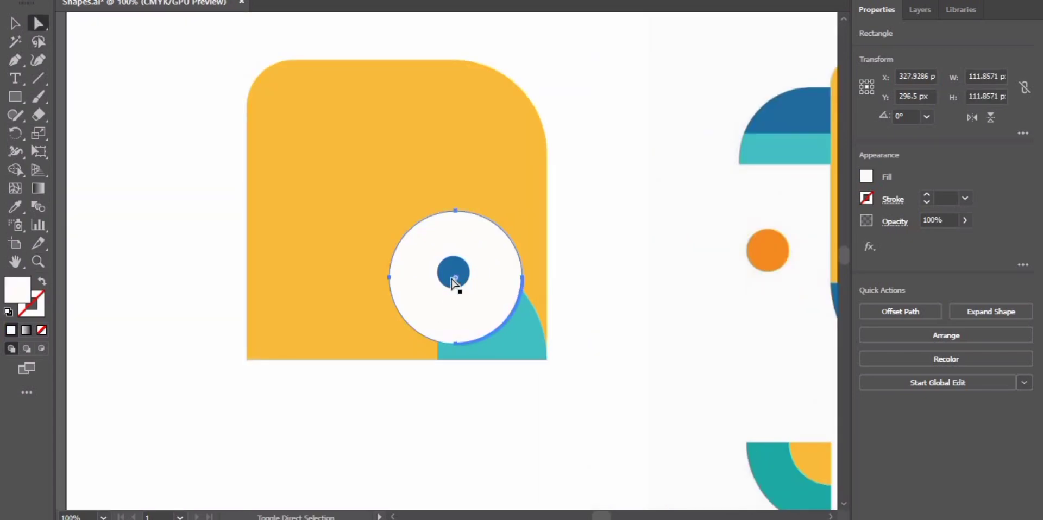
Step: Centre the white circle and blue dot on each other and group them
click(619, 314)
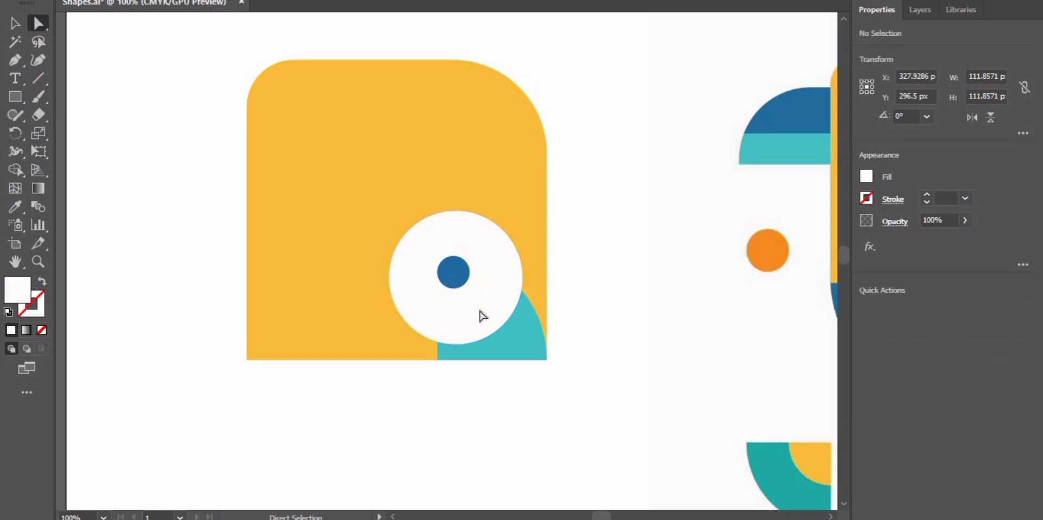
click(482, 316)
shift+click(451, 270)
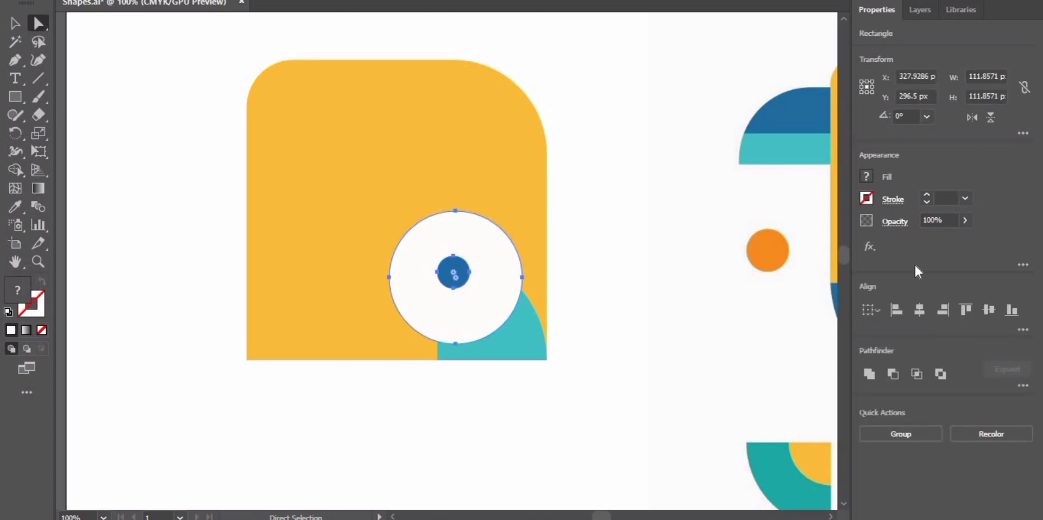
click(923, 311)
click(989, 310)
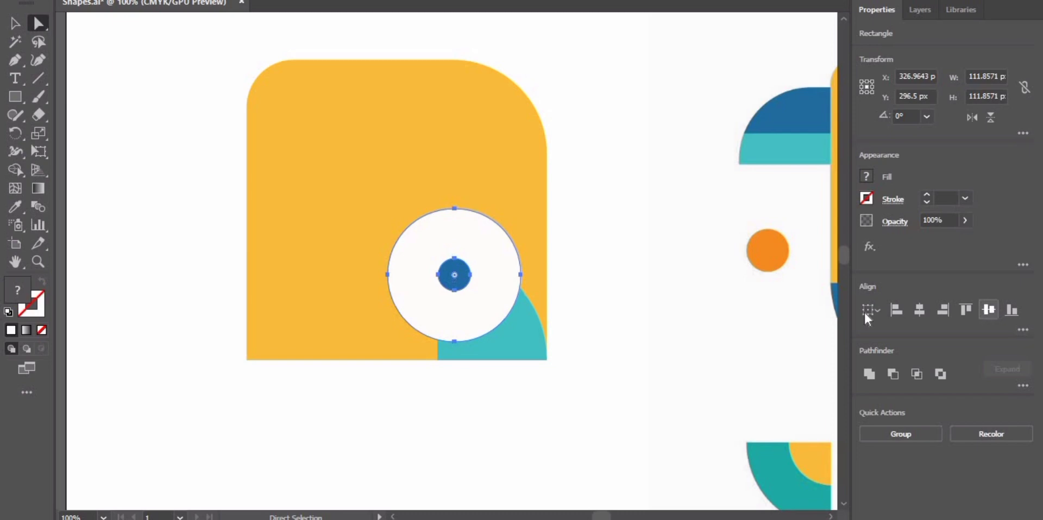
click(899, 435)
Step: Try moving the white circle to the head's upper left, then undo it
click(554, 377)
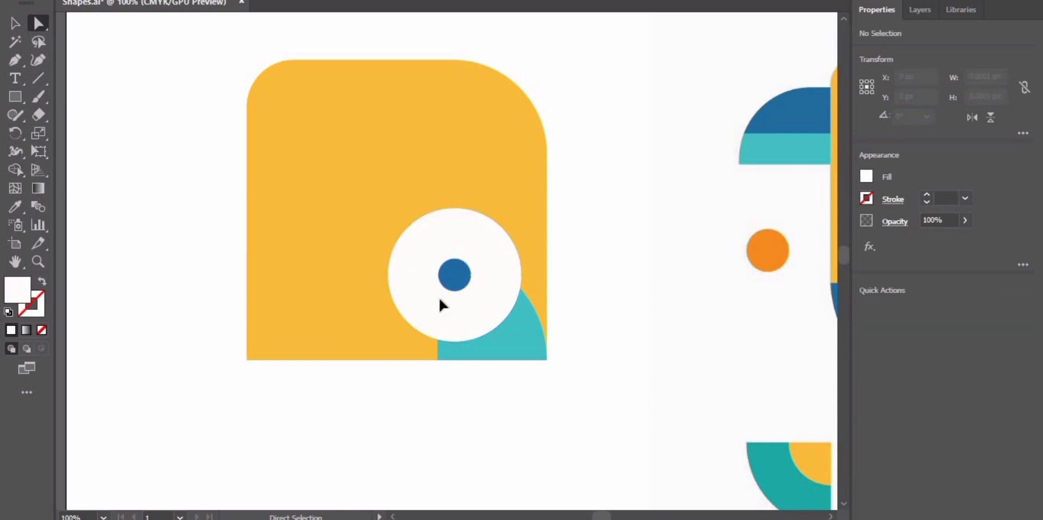
click(438, 299)
click(12, 23)
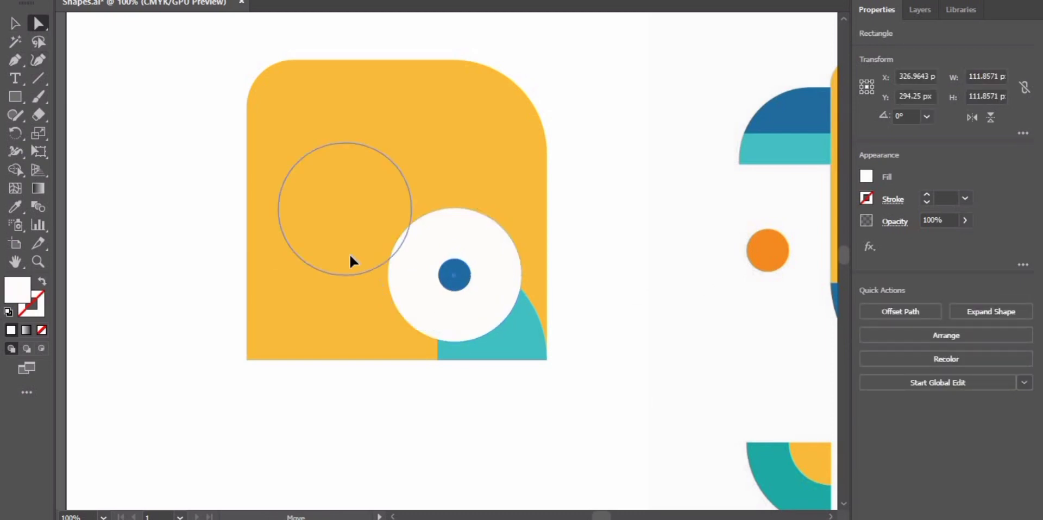
drag(471, 330, 347, 258)
click(15, 23)
click(415, 296)
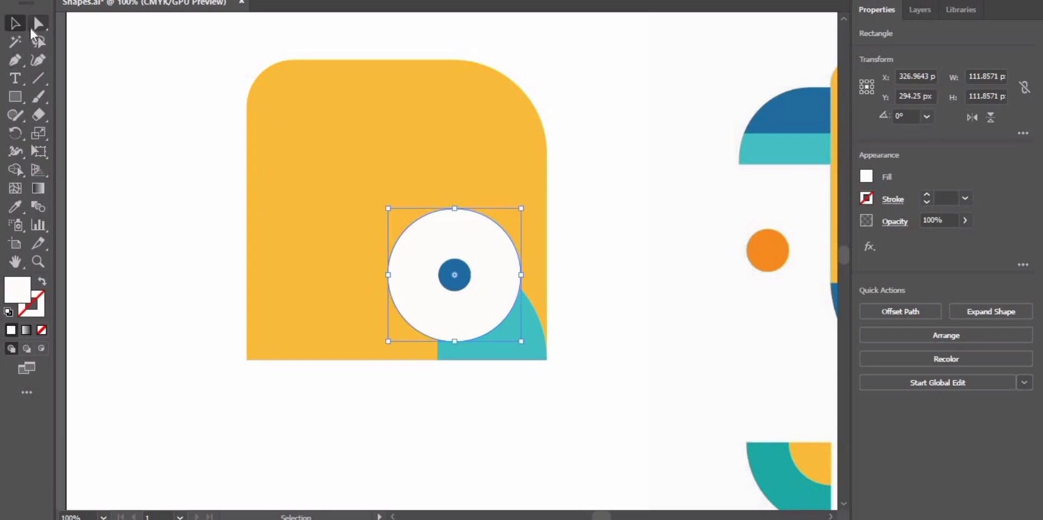
drag(414, 296, 289, 171)
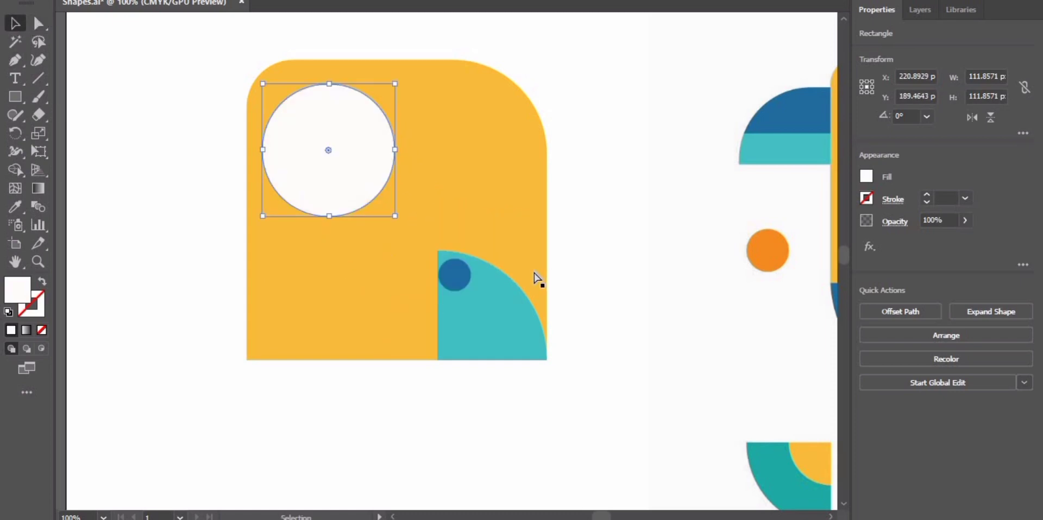
key(ctrl+z)
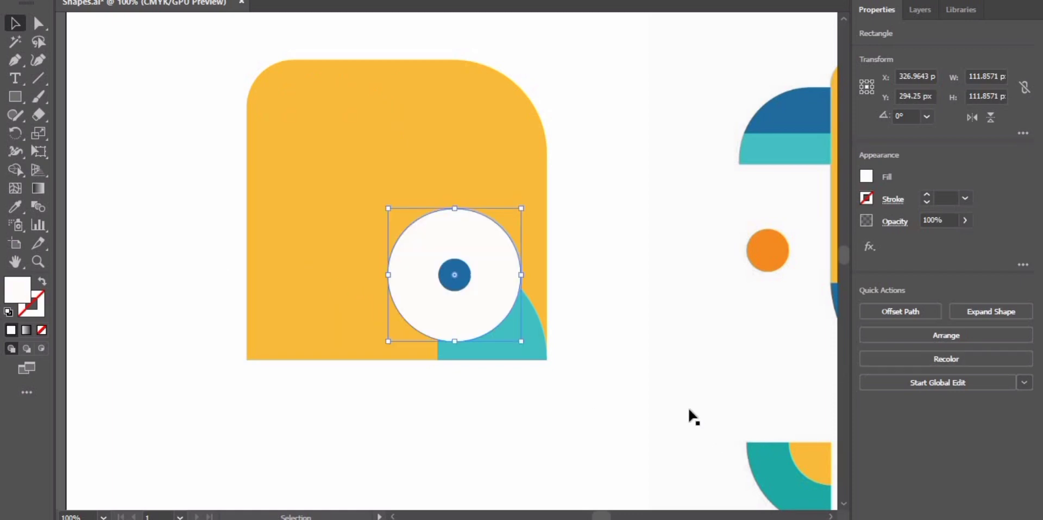
Step: Move the eye group to the upper left of the yellow head
click(409, 286)
click(483, 294)
shift+click(457, 282)
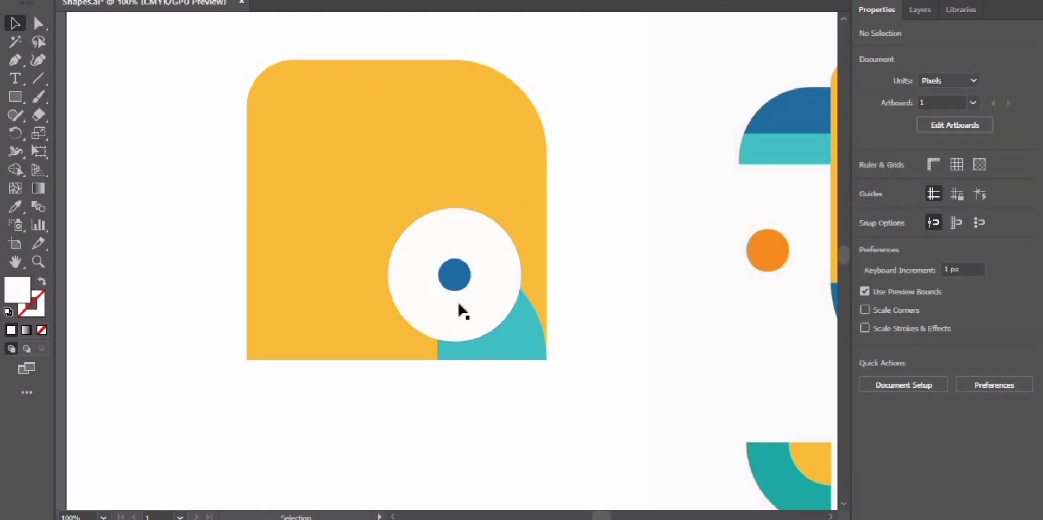
shift+click(458, 305)
shift+click(454, 288)
drag(450, 310, 328, 187)
click(559, 193)
Step: Replace the blue dot with a larger 38 px blue circle inside the eye
key(z)
scroll(560, 193, down, 3)
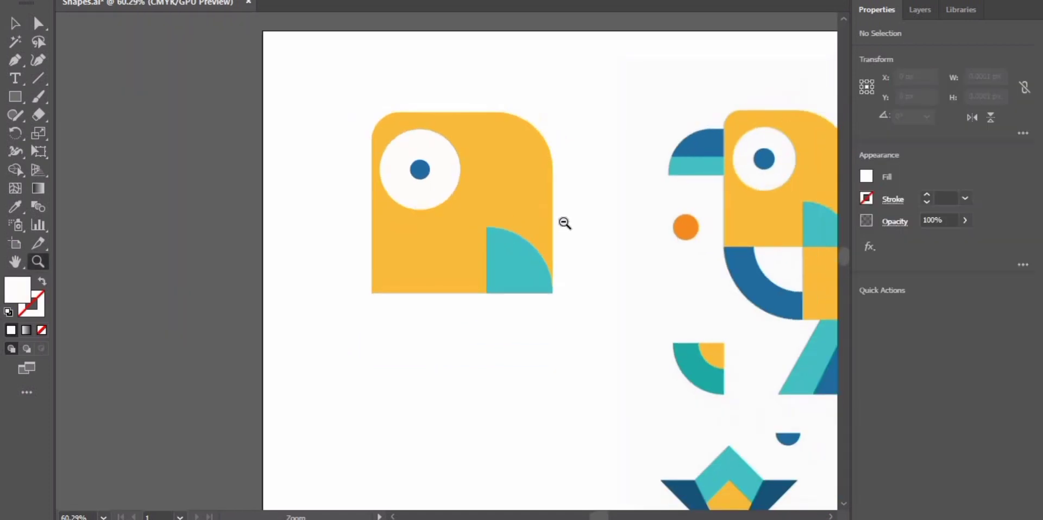
key(a)
click(446, 175)
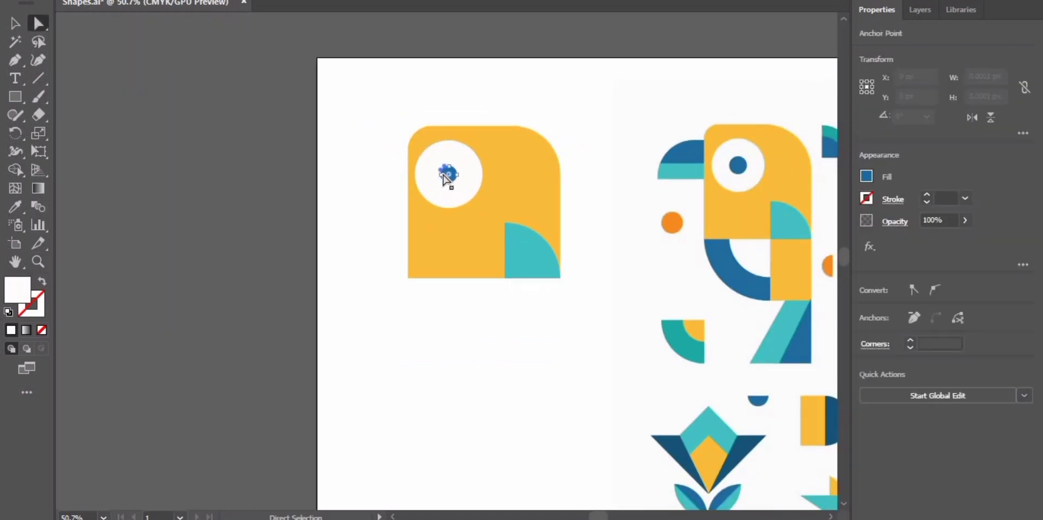
key(Delete)
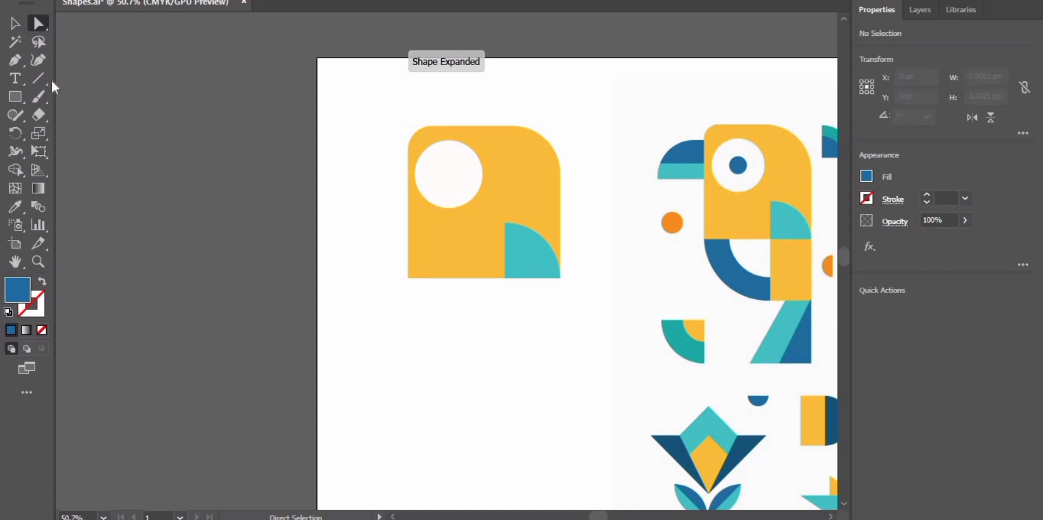
click(15, 97)
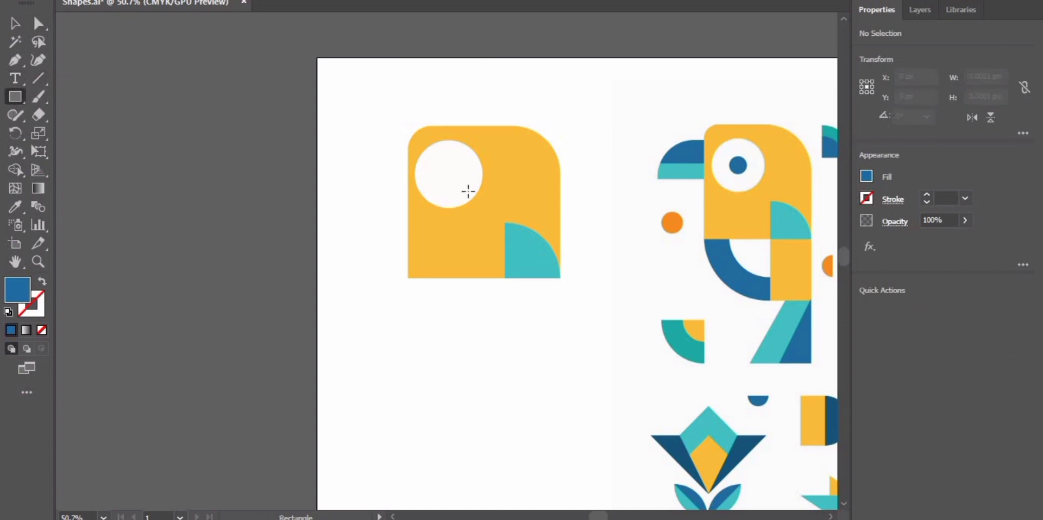
drag(467, 191, 461, 181)
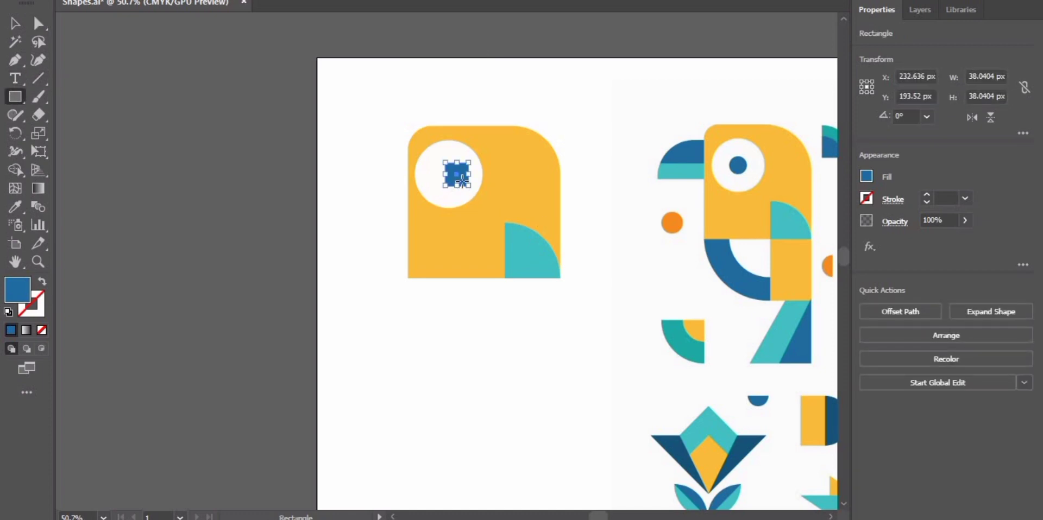
ctrl+space+click(457, 177)
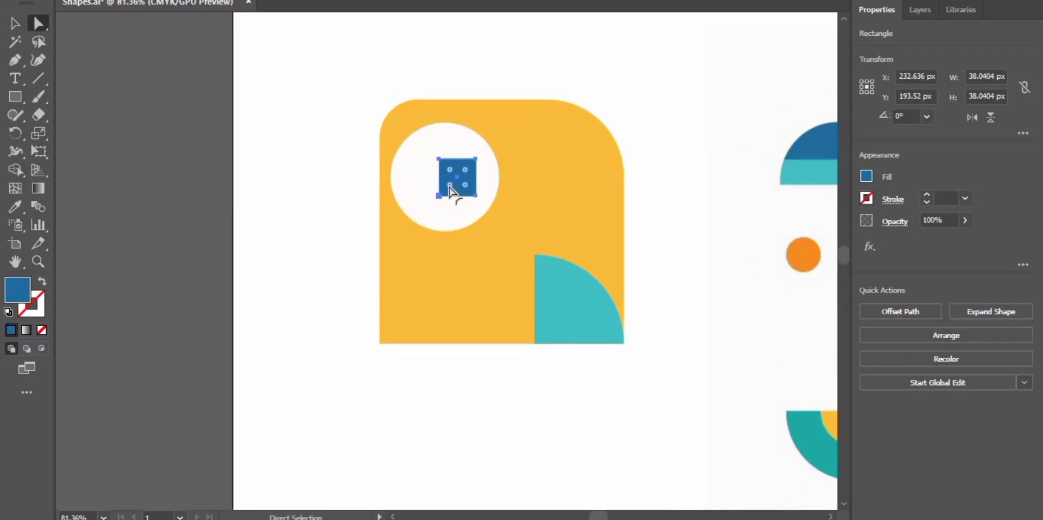
drag(449, 186, 463, 192)
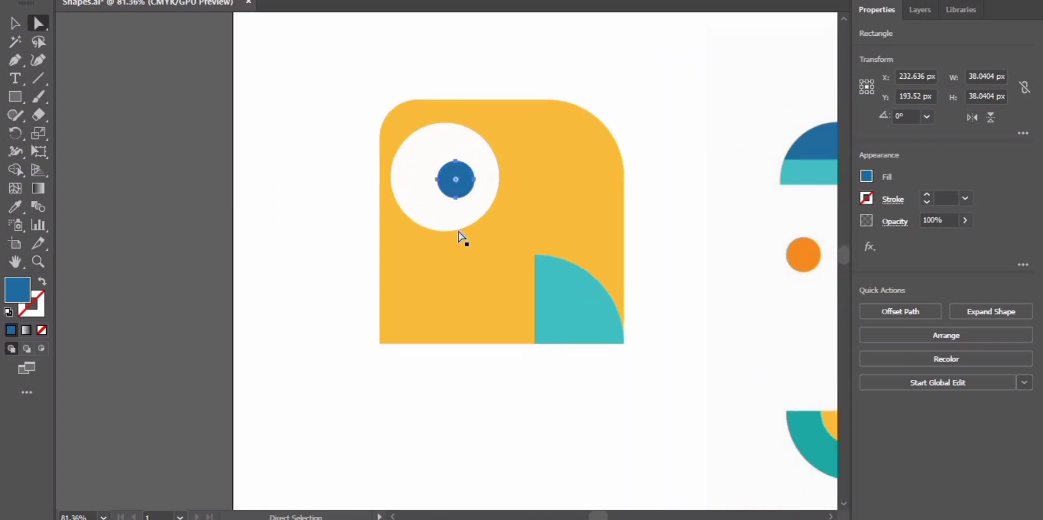
Step: Centre the blue pupil horizontally and vertically within the white eye
click(461, 205)
shift+click(461, 189)
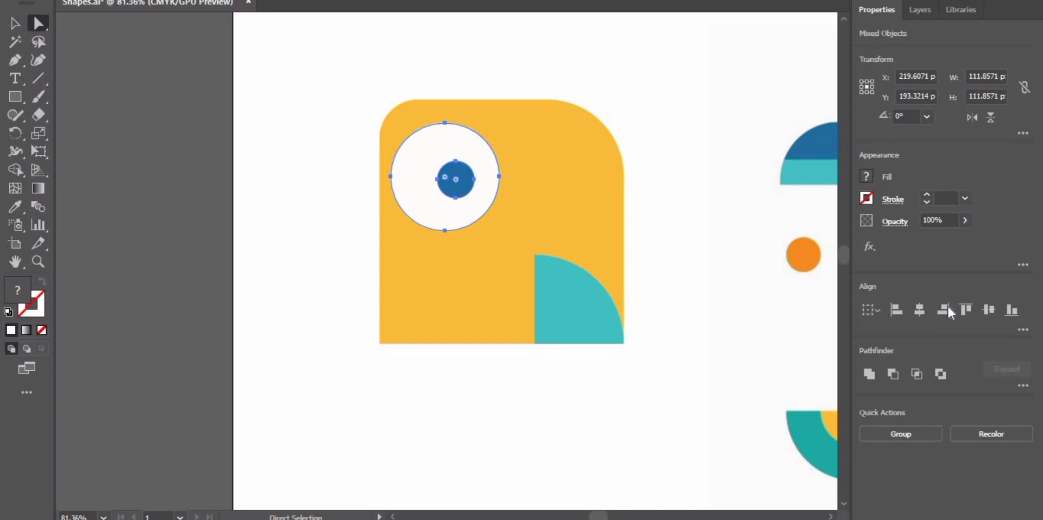
click(919, 311)
click(989, 311)
click(686, 227)
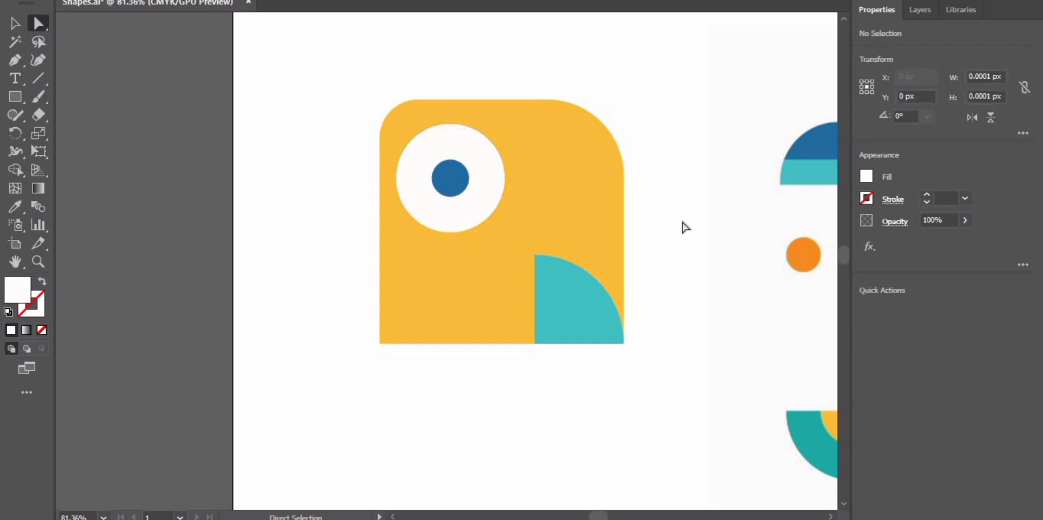
key(z)
drag(694, 197, 675, 275)
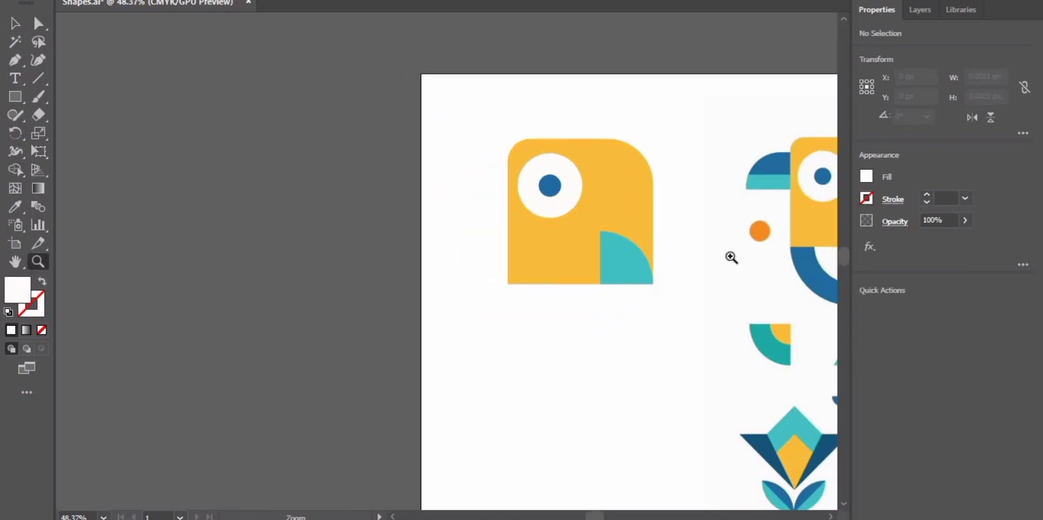
Step: Draw a tall rectangle beneath the teal quarter-circle, filled with the head's yellow
click(15, 97)
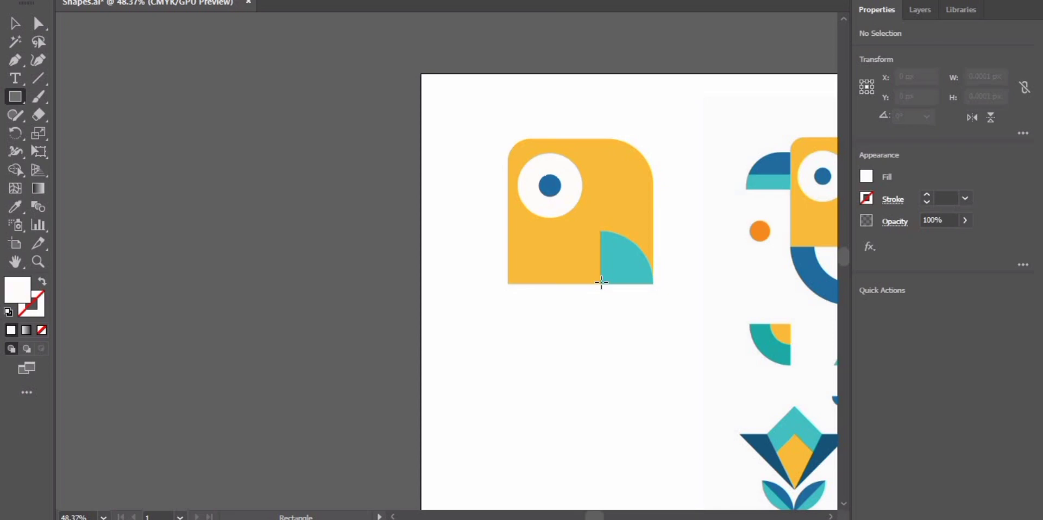
drag(638, 337, 652, 363)
drag(652, 363, 652, 363)
key(i)
click(585, 265)
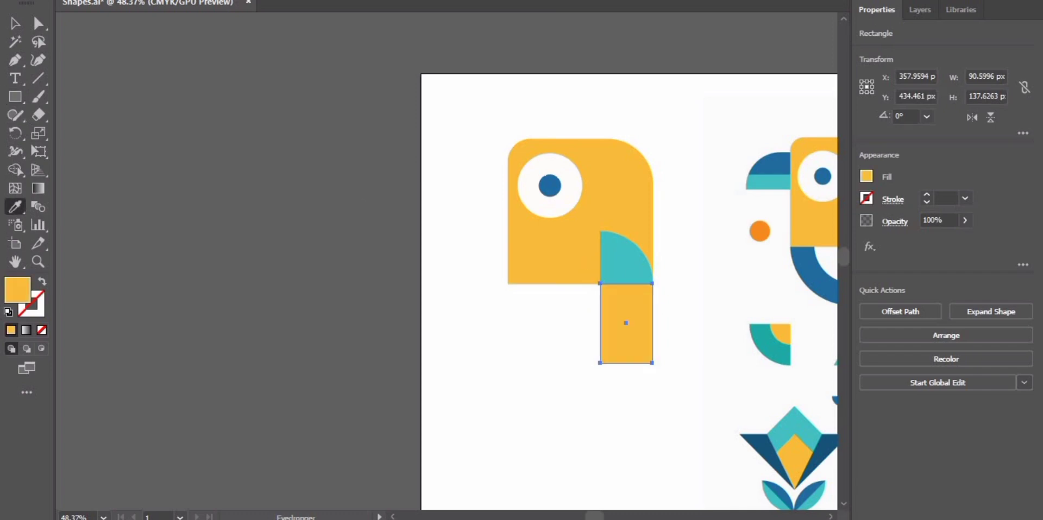
Step: Shorten the rectangle to 90.6 × 129.65 px and nudge it up to the teal shape
click(39, 24)
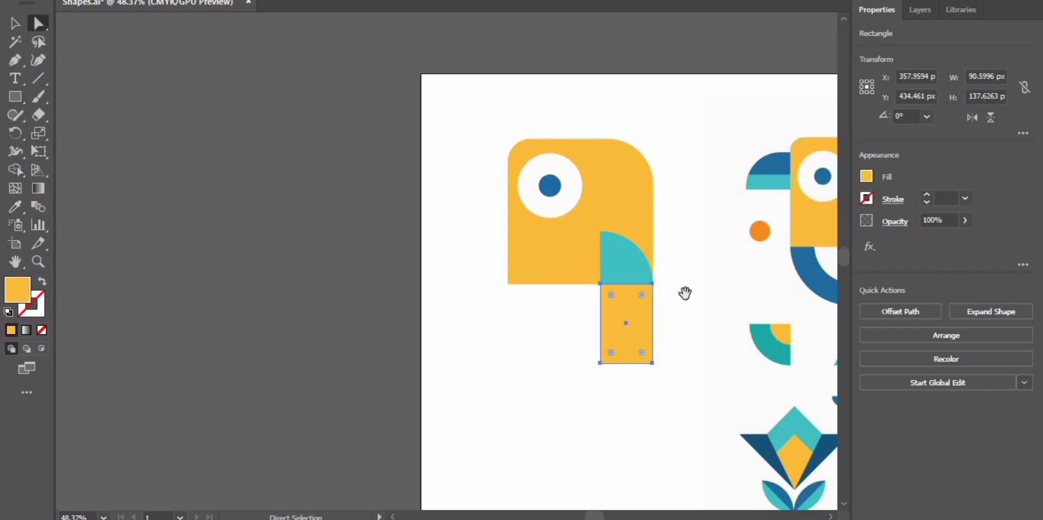
scroll(641, 305, right, 5)
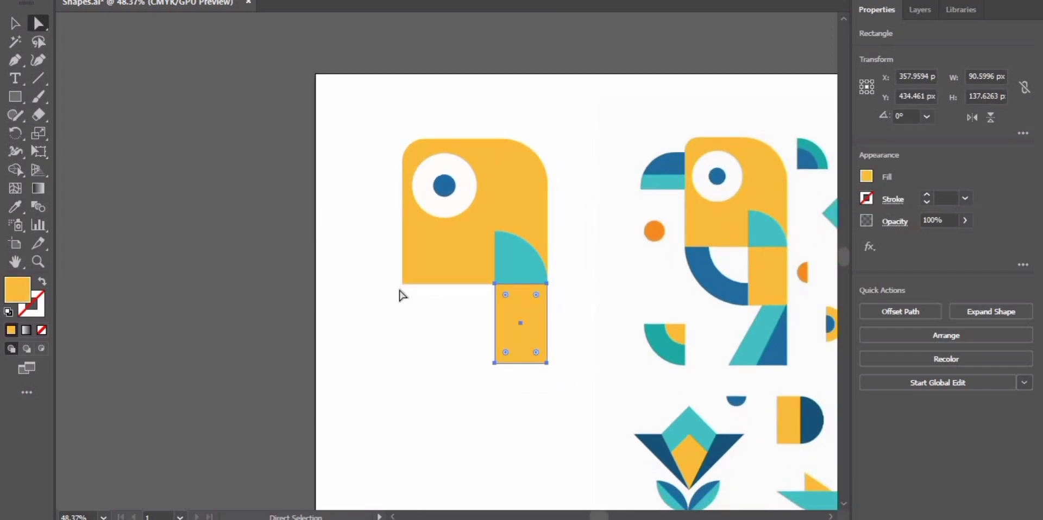
click(15, 23)
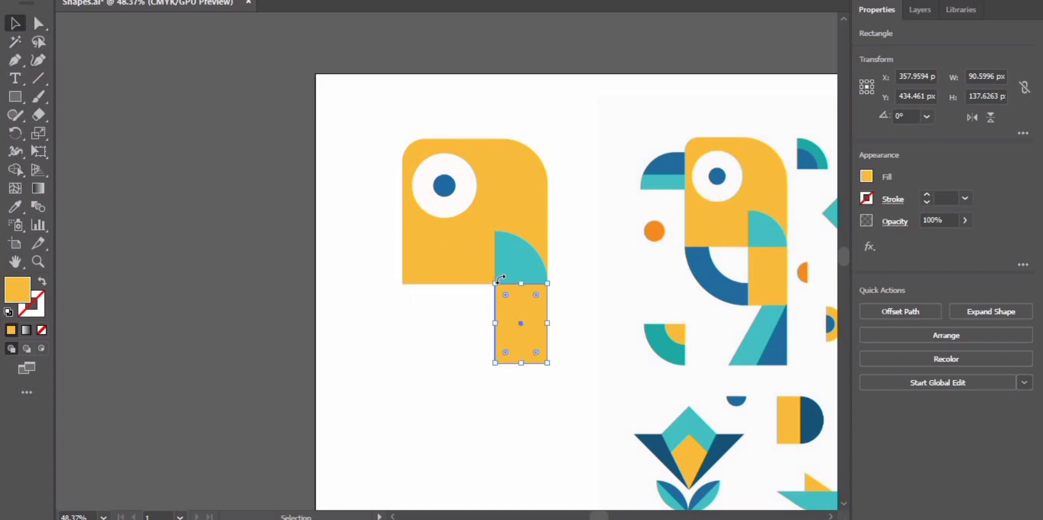
drag(520, 361, 526, 338)
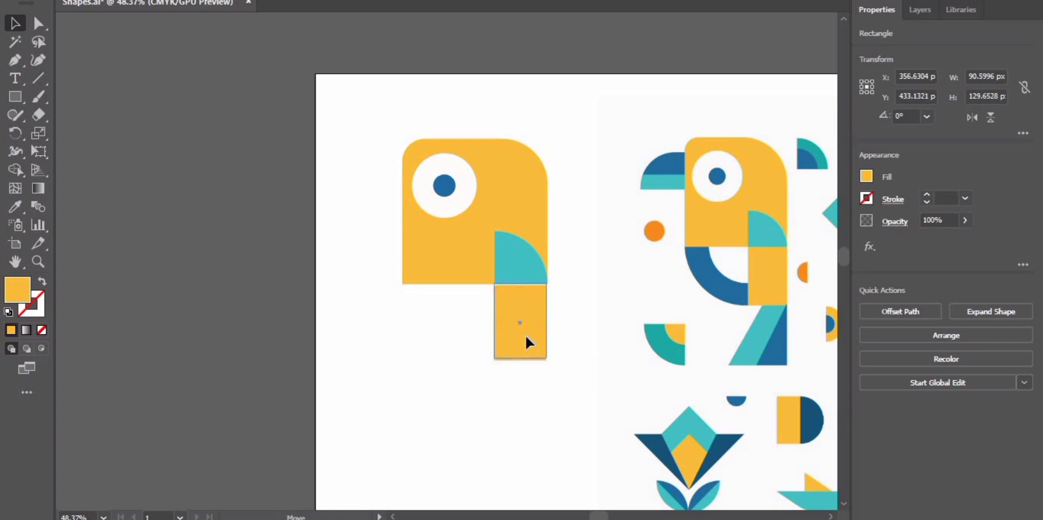
key(Up)
key(Up)
key(Up)
key(Up)
click(491, 381)
Step: Group the yellow head, eye and teal quarter-circle together
click(506, 216)
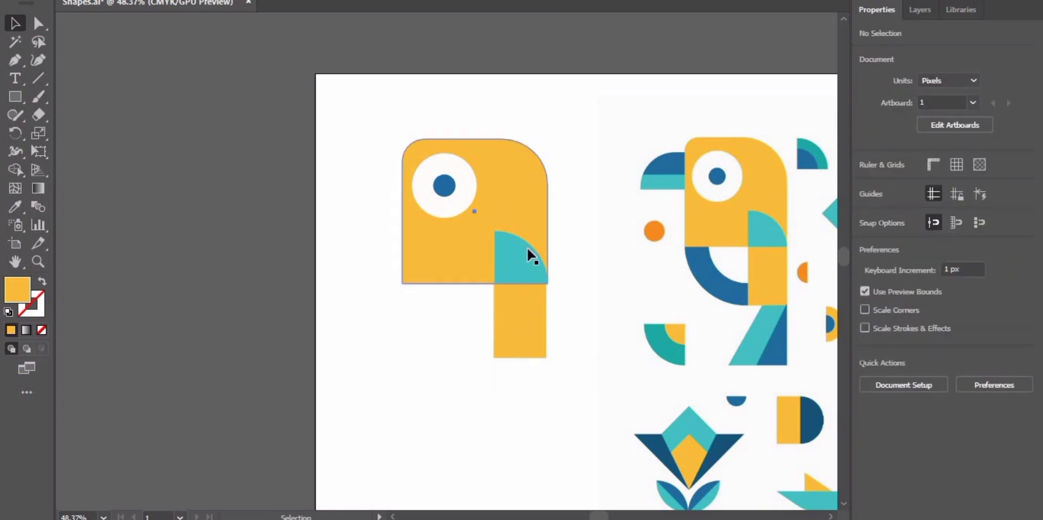
click(510, 256)
drag(526, 355, 542, 409)
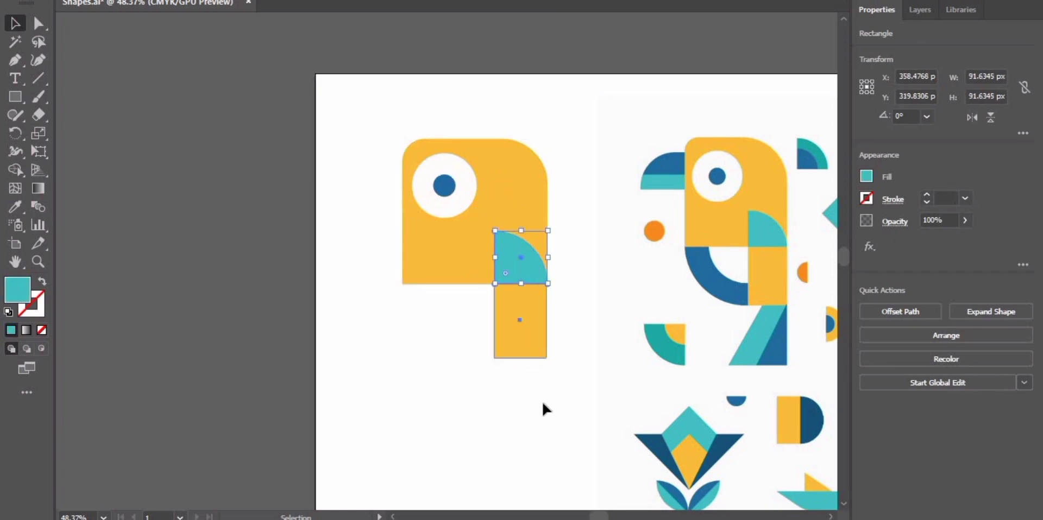
click(422, 295)
drag(557, 265, 383, 111)
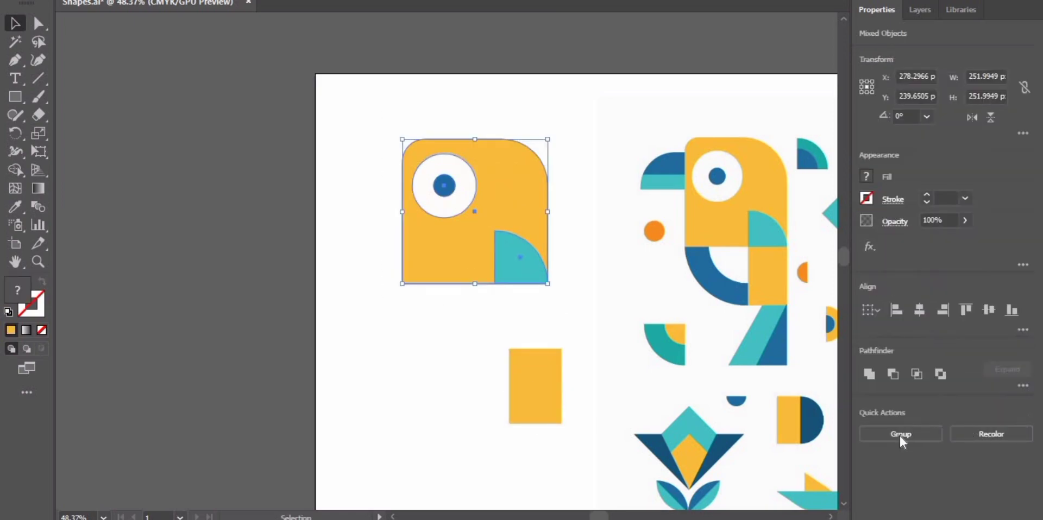
click(899, 435)
click(506, 361)
Step: Move the yellow rectangle under the head, right-align it, and group everything as one bird
mouse_move(542, 365)
mouse_down()
mouse_move(526, 332)
mouse_move(541, 280)
mouse_up()
click(530, 205)
shift+click(520, 338)
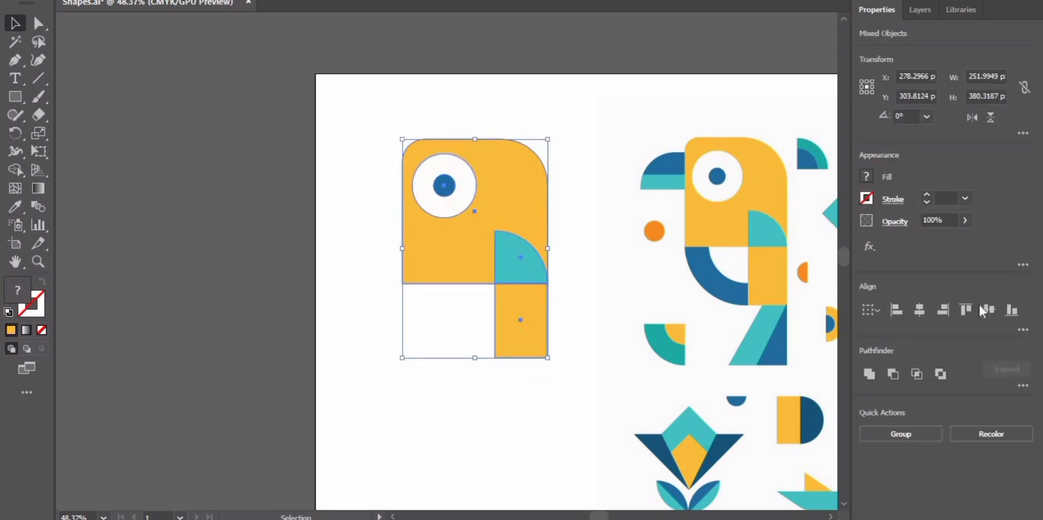
click(949, 317)
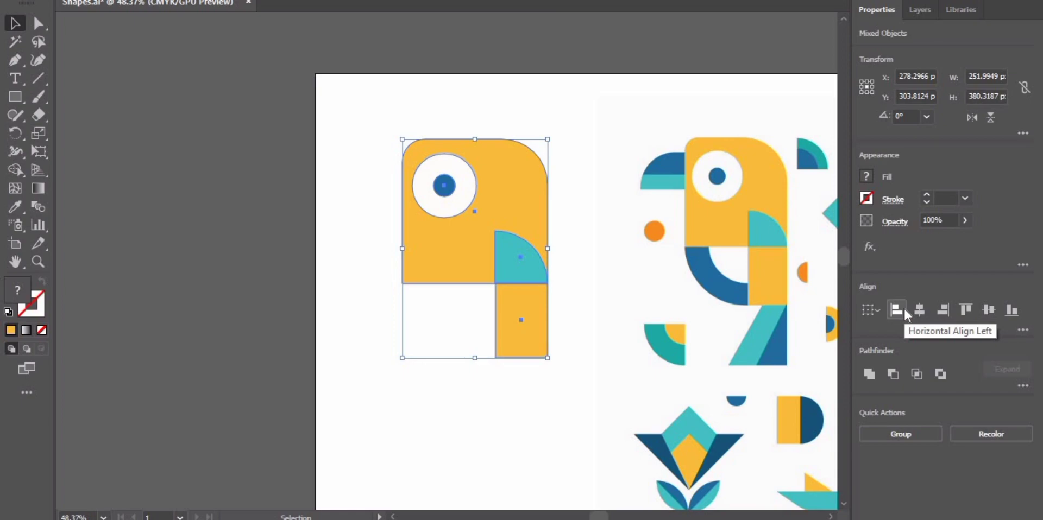
click(891, 434)
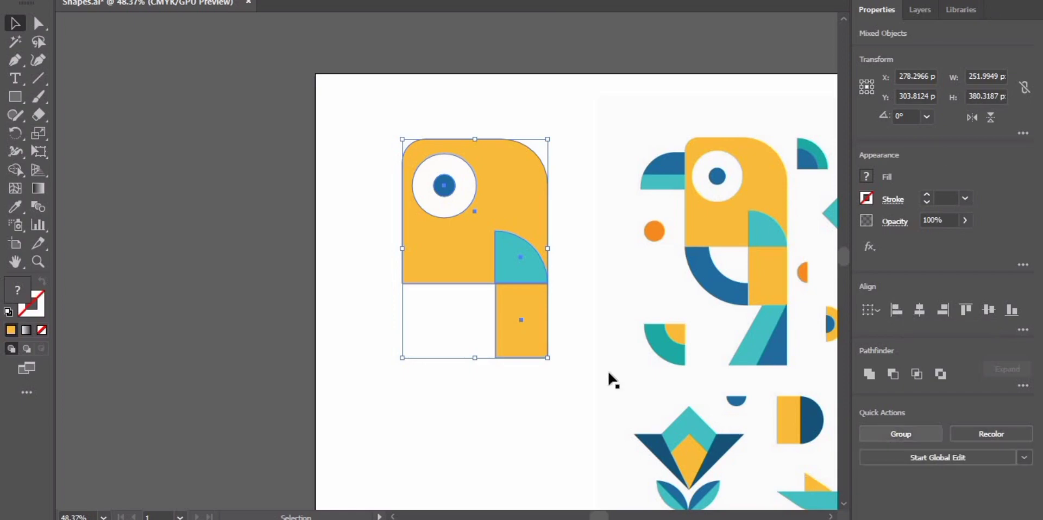
click(553, 409)
click(503, 313)
Step: Widen the lower yellow rectangle leftward to match the teal shape's left edge
key(z)
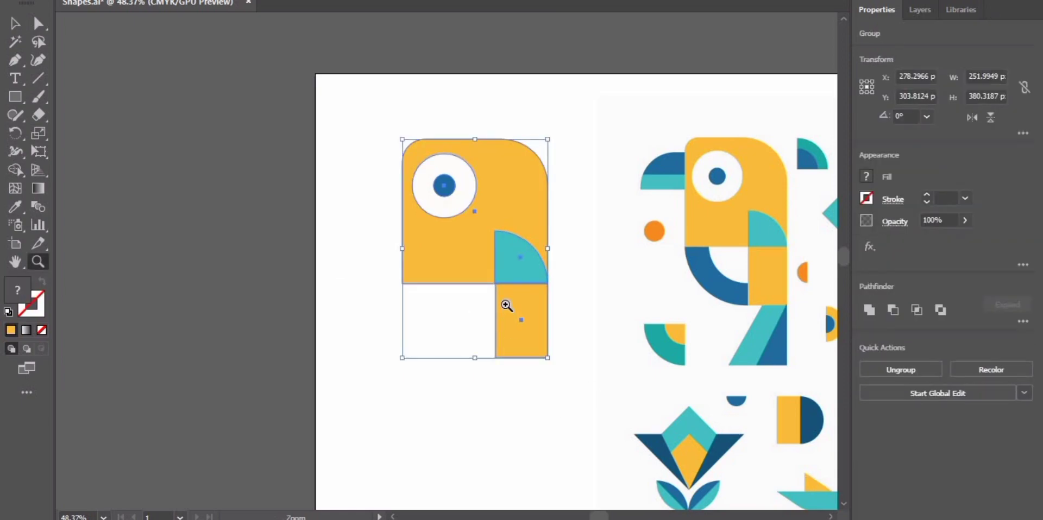
click(506, 305)
key(a)
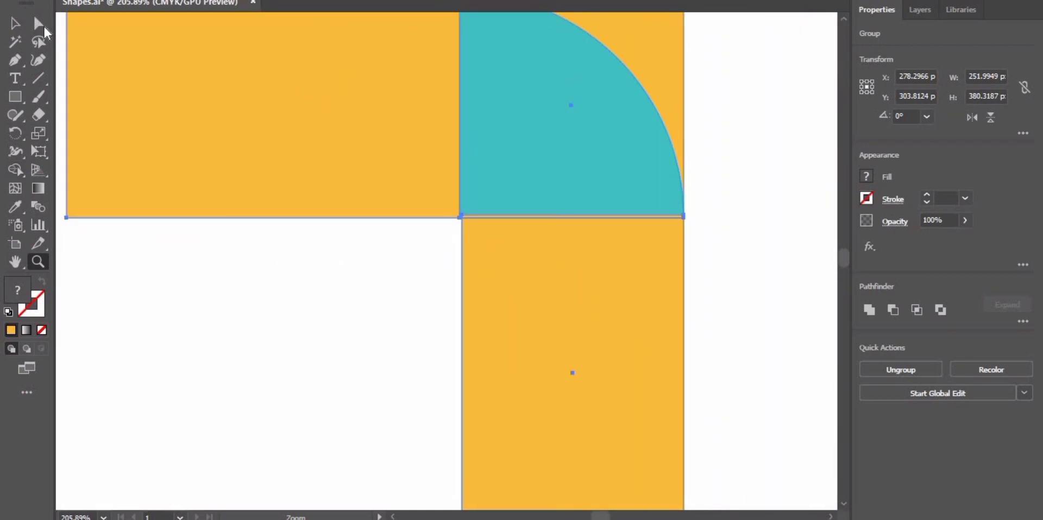
click(447, 348)
click(484, 317)
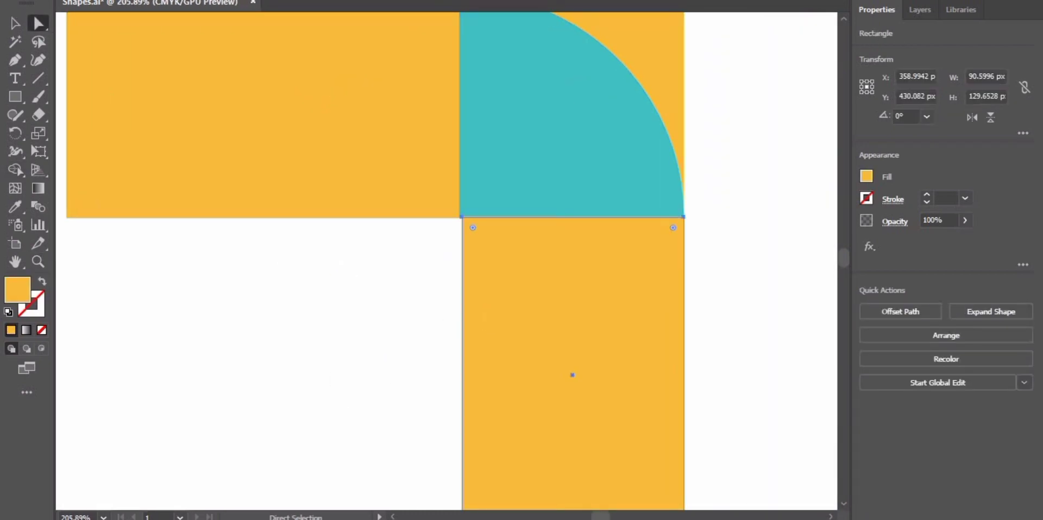
key(v)
drag(465, 374, 460, 393)
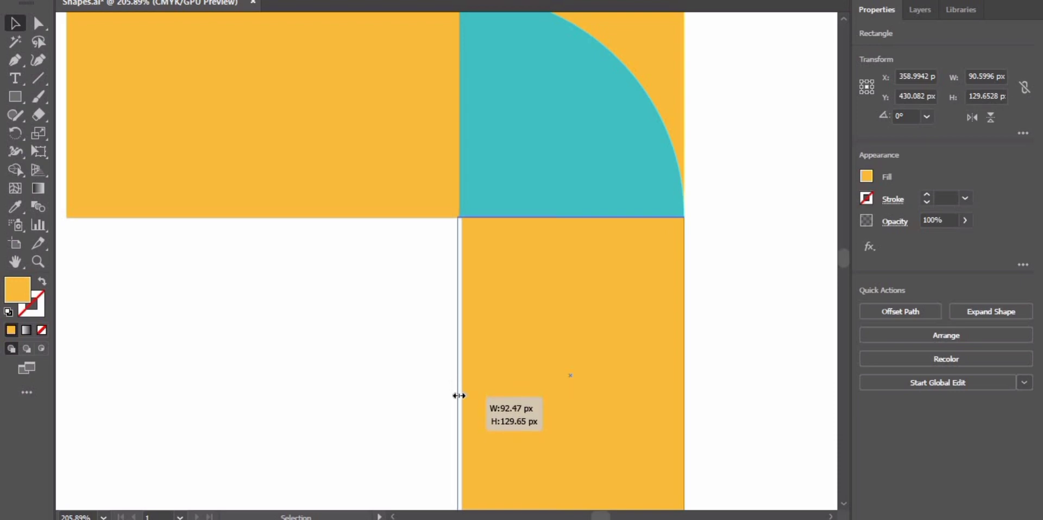
drag(459, 394, 457, 396)
click(287, 345)
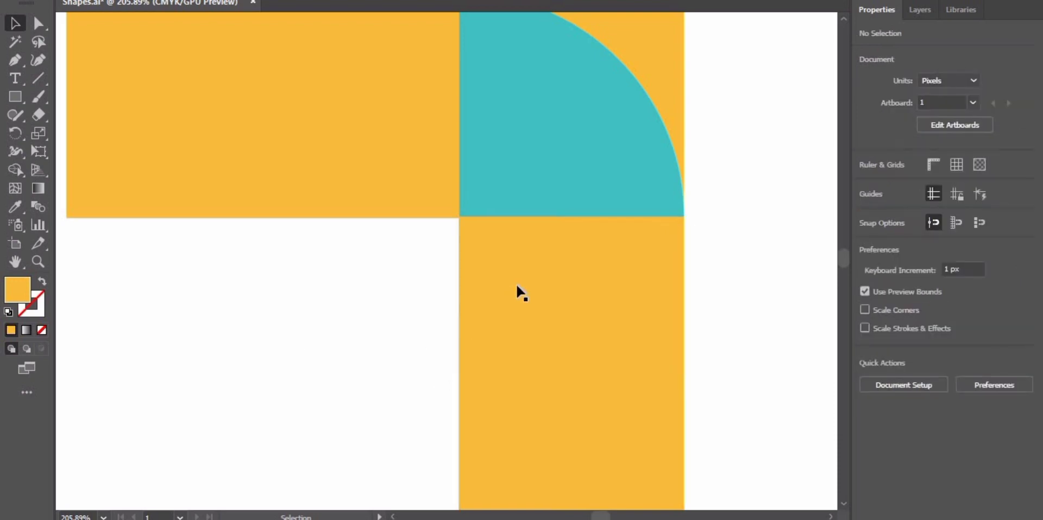
Step: Zoom in closely on the gap between the rectangle and the teal quarter-circle
click(545, 336)
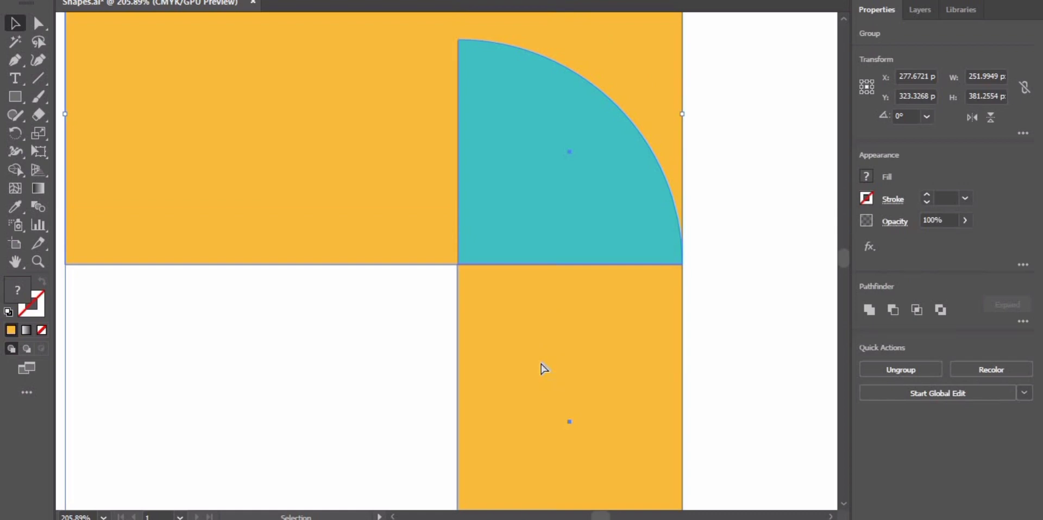
scroll(542, 368, down, 2)
click(693, 261)
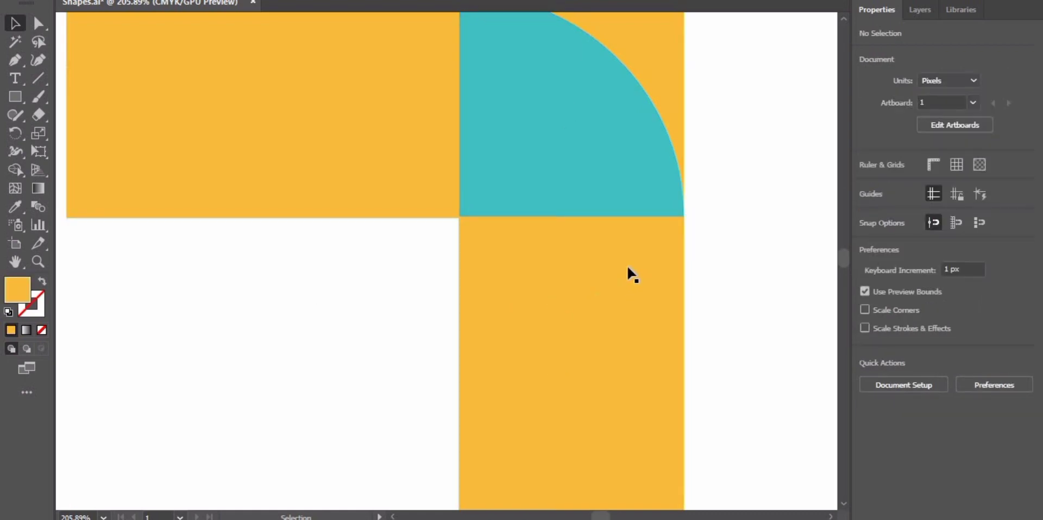
key(z)
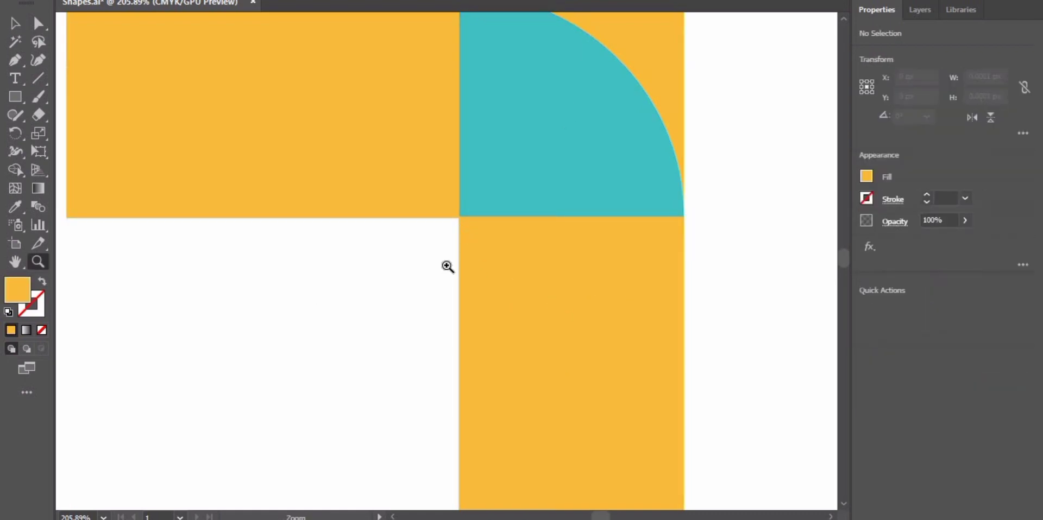
click(449, 265)
click(496, 151)
click(436, 292)
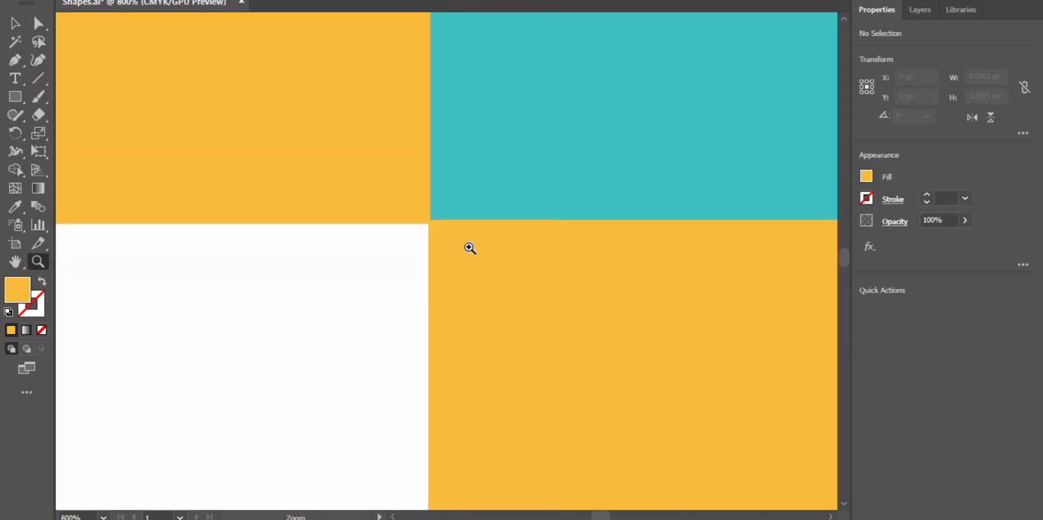
click(38, 42)
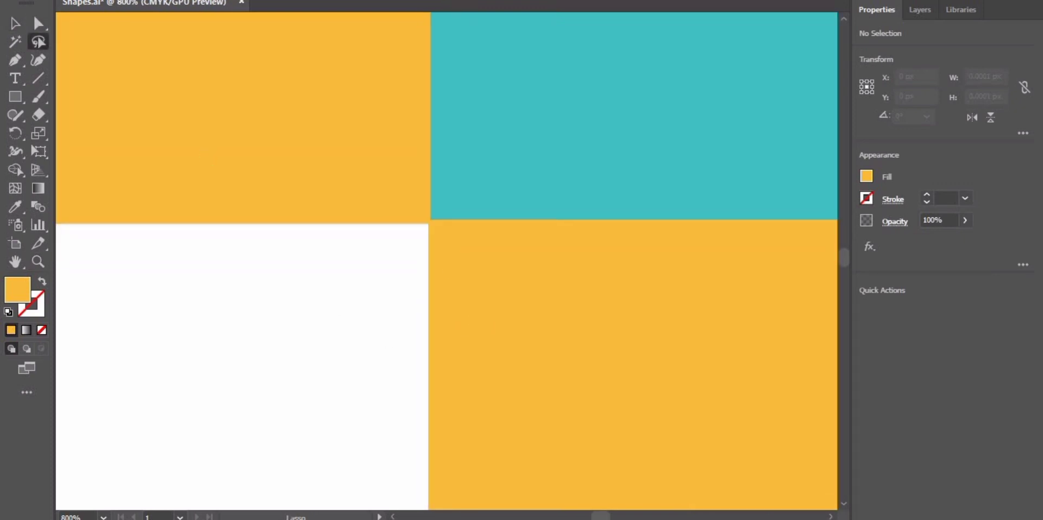
Step: Move the lower rectangle up until it sits flush under the teal shape
click(38, 23)
click(568, 353)
key(Down)
key(Down)
key(Down)
key(Down)
key(Down)
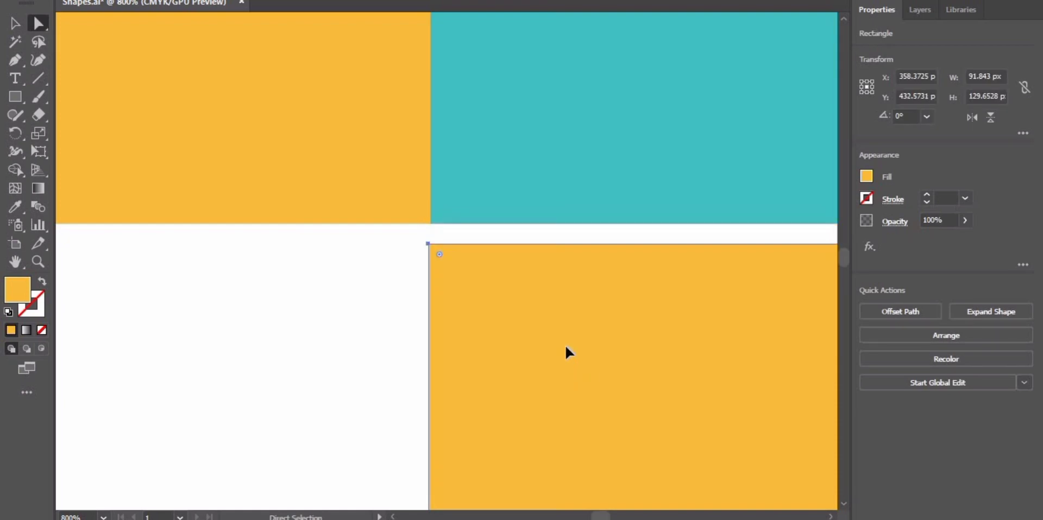
drag(565, 346, 565, 334)
click(354, 344)
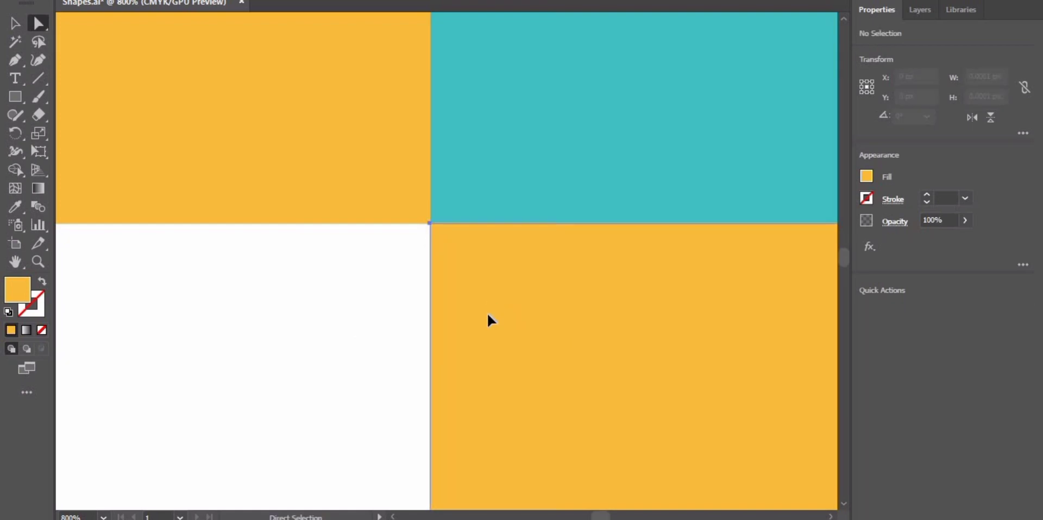
key(ctrl+z)
mouse_move(488, 305)
mouse_down()
mouse_move(510, 268)
mouse_move(598, 316)
mouse_up()
click(181, 367)
key(z)
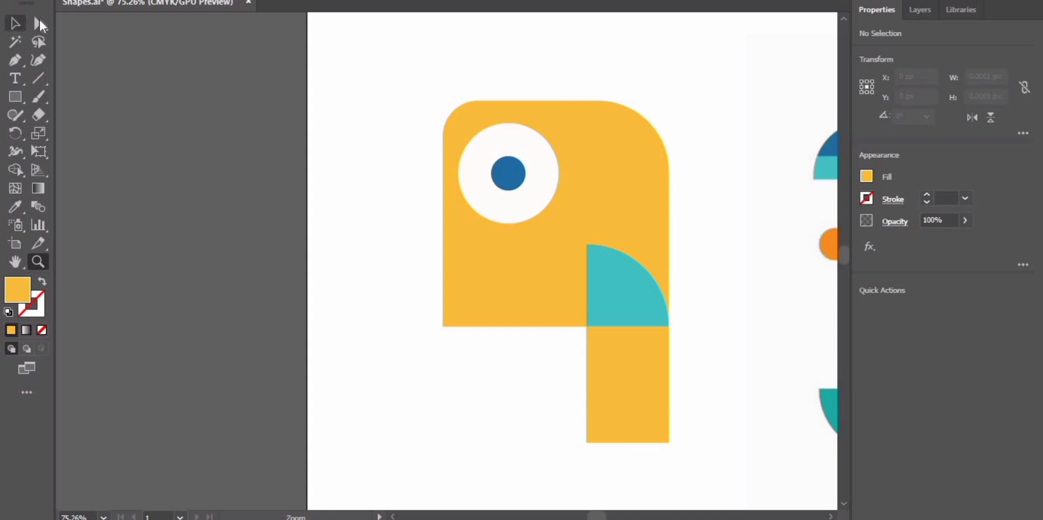
Step: Draw a square filling the gap under the parrot's head, left of the yellow square
drag(614, 304, 604, 516)
key(a)
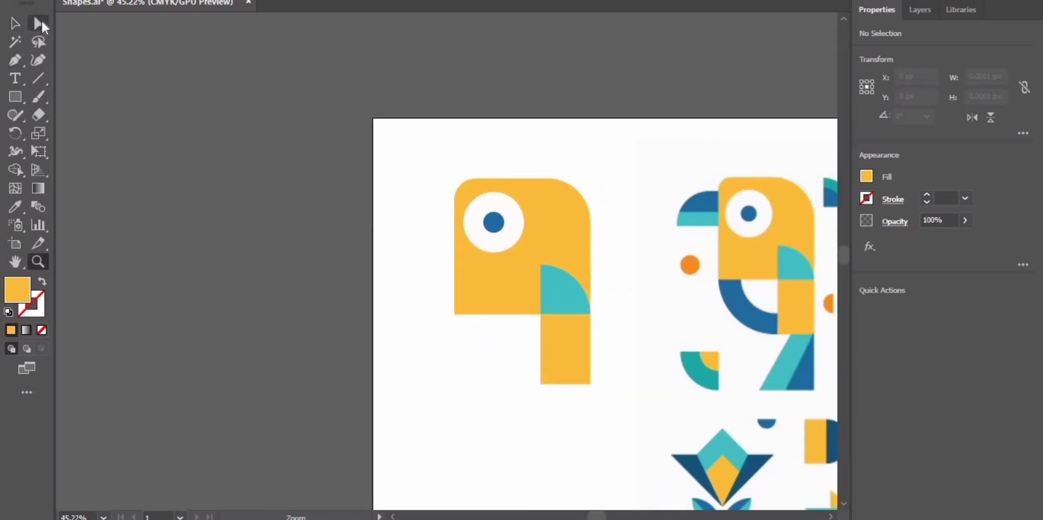
click(15, 97)
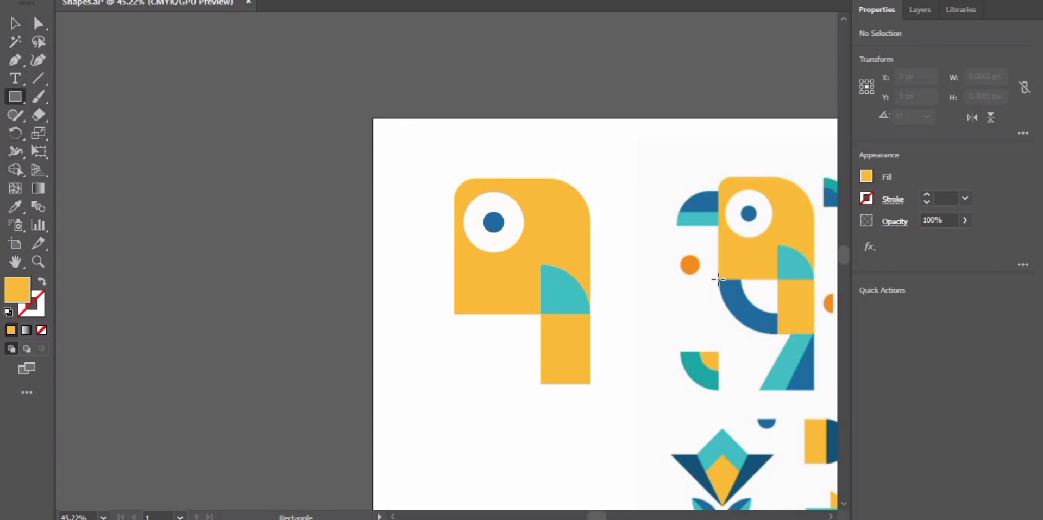
drag(718, 278, 791, 358)
key(ctrl+z)
drag(454, 314, 538, 375)
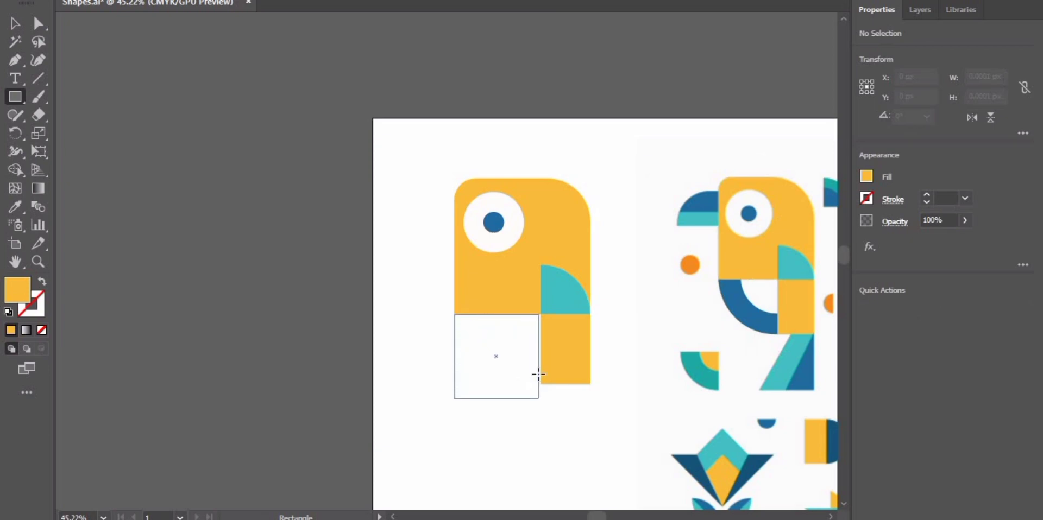
drag(540, 375, 541, 375)
Step: Fill the square with the arc's blue, round its bottom-left corner, then delete this attempt
key(i)
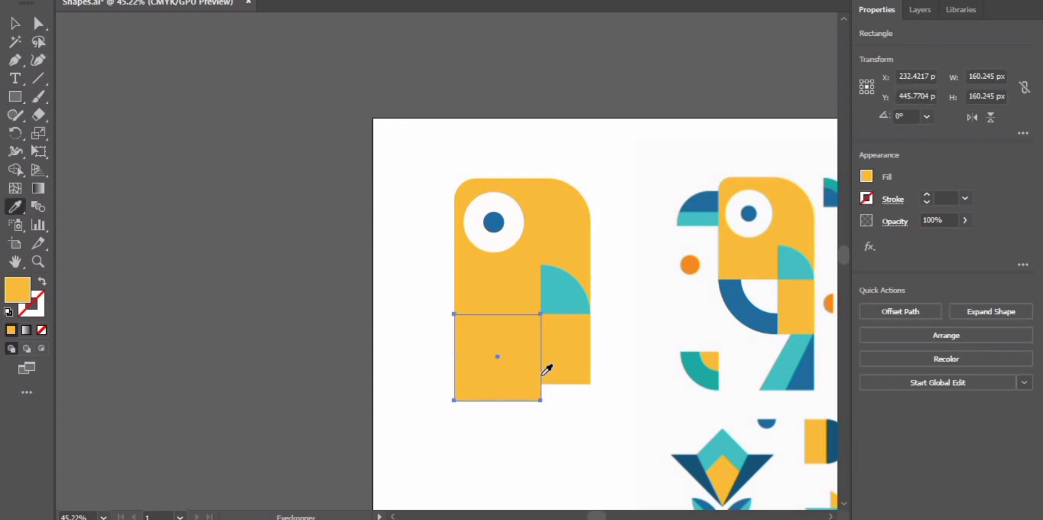
click(748, 310)
click(38, 23)
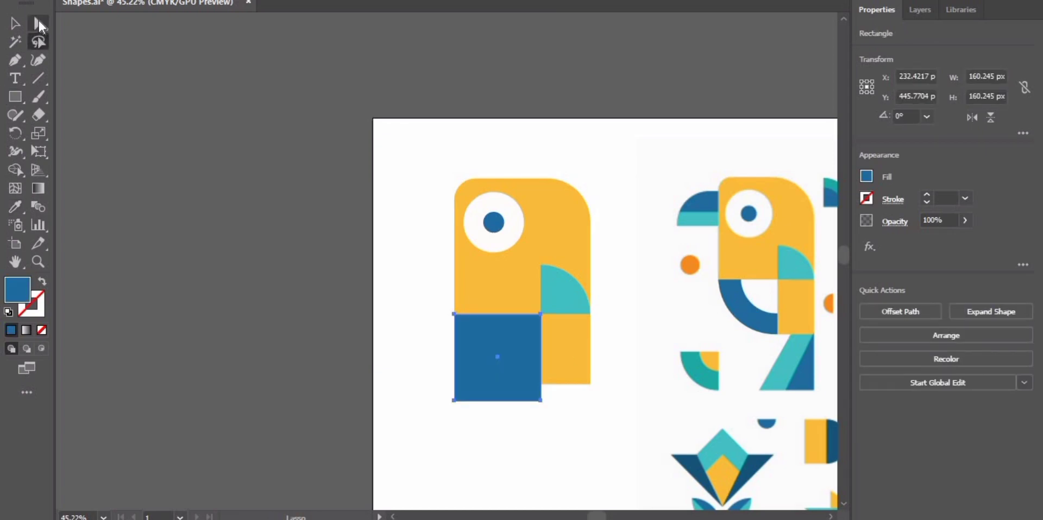
drag(466, 389, 526, 401)
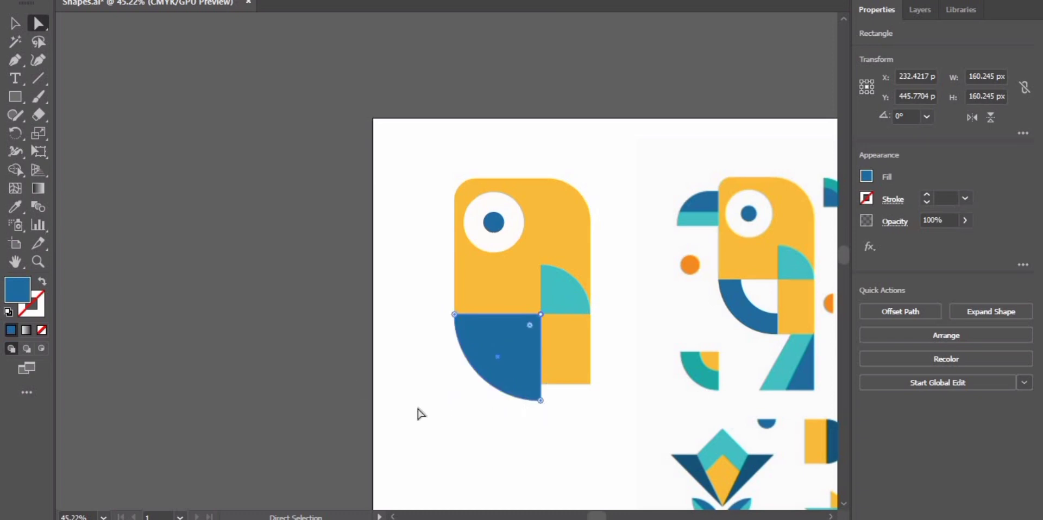
key(Delete)
Step: Redraw a blue rectangle in the gap, widen it leftward, and round its bottom-left corner
scroll(416, 423, up, 1)
click(15, 96)
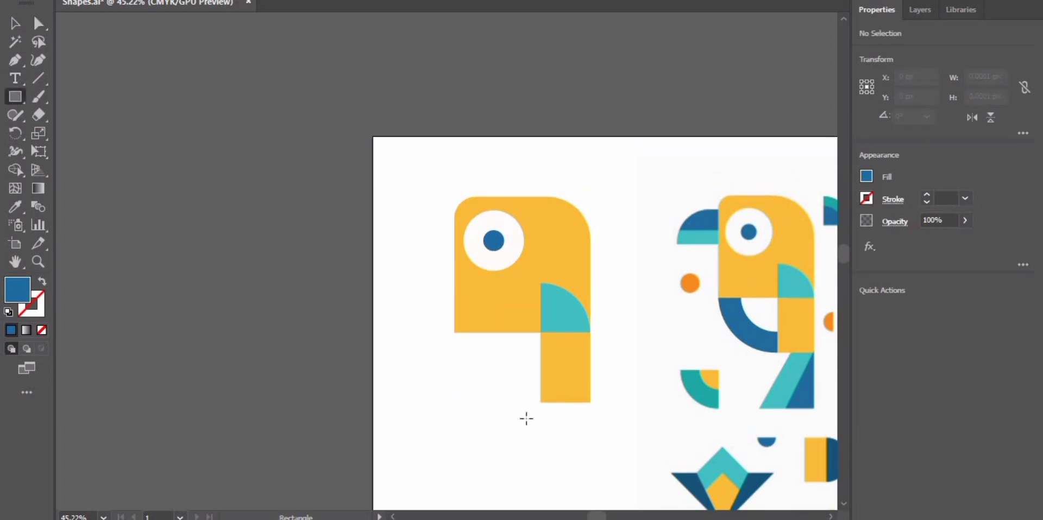
drag(458, 332, 542, 402)
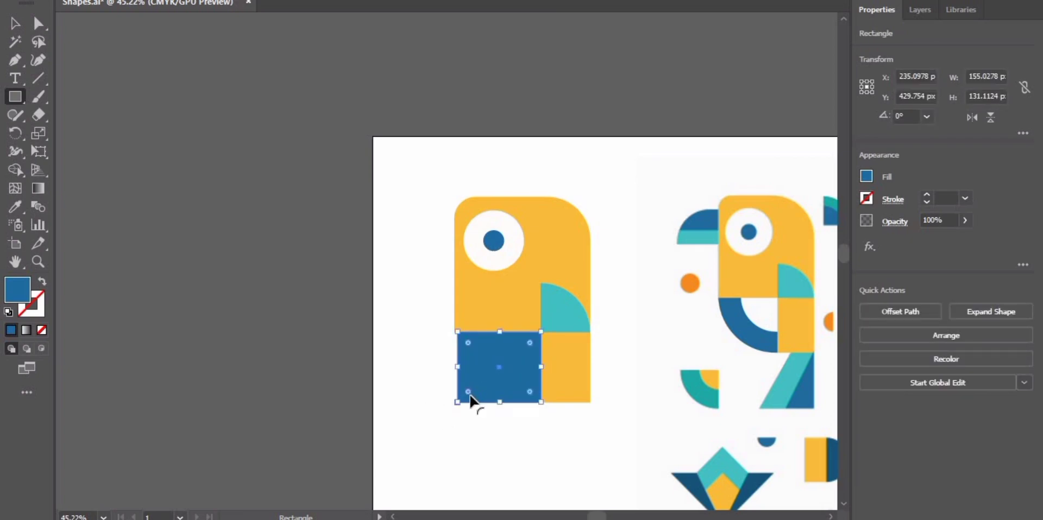
drag(459, 369, 456, 368)
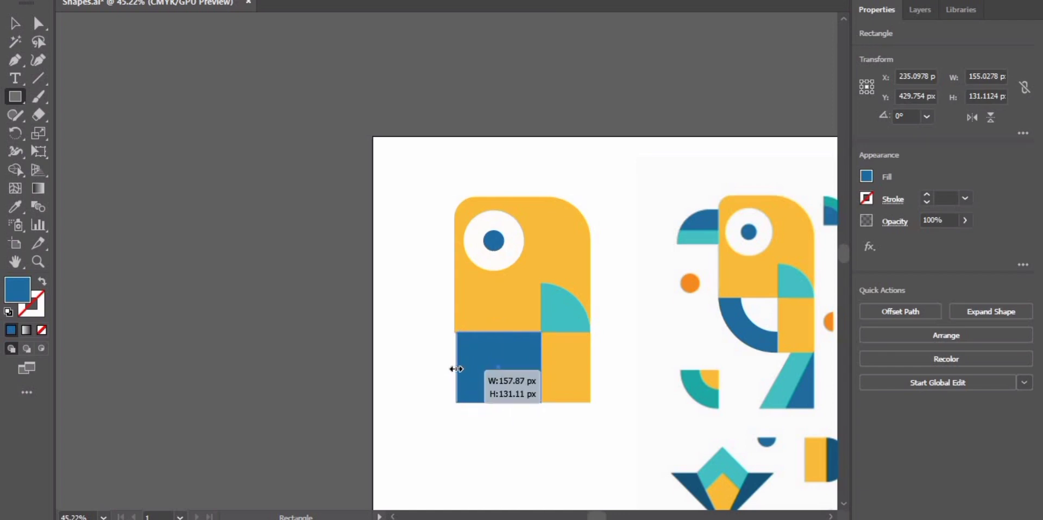
key(a)
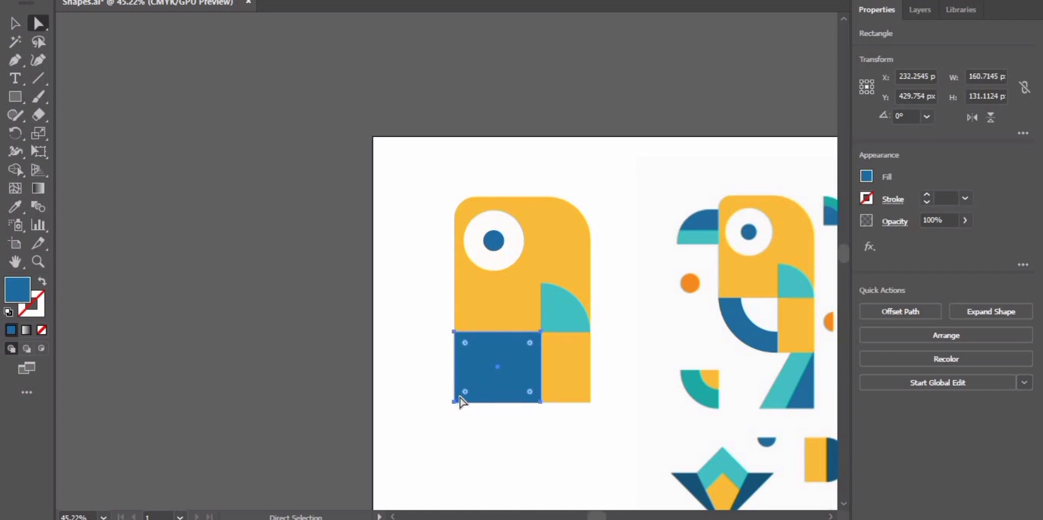
drag(464, 396, 572, 327)
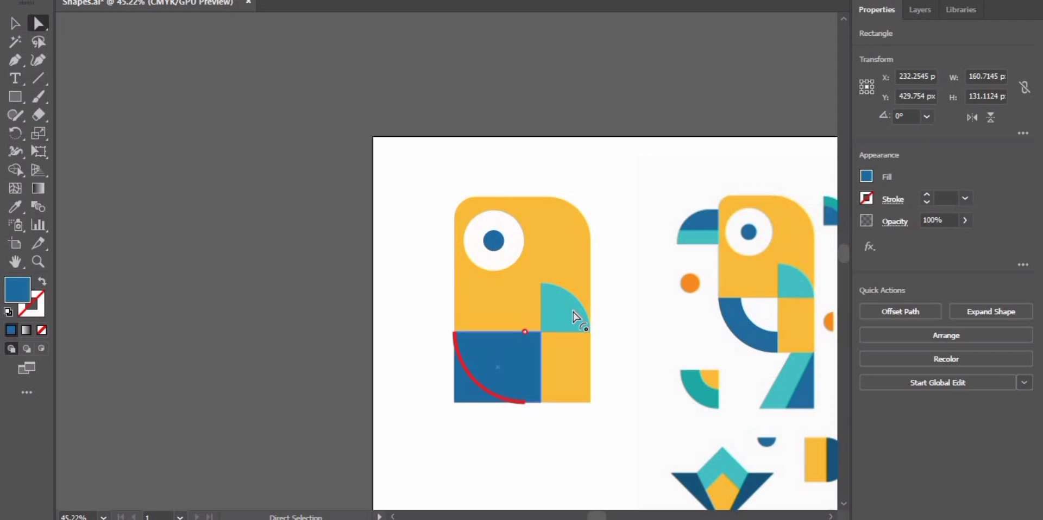
Step: Delete the extra anchor on the blue shape's bottom edge to clean up the quarter-circle
click(540, 449)
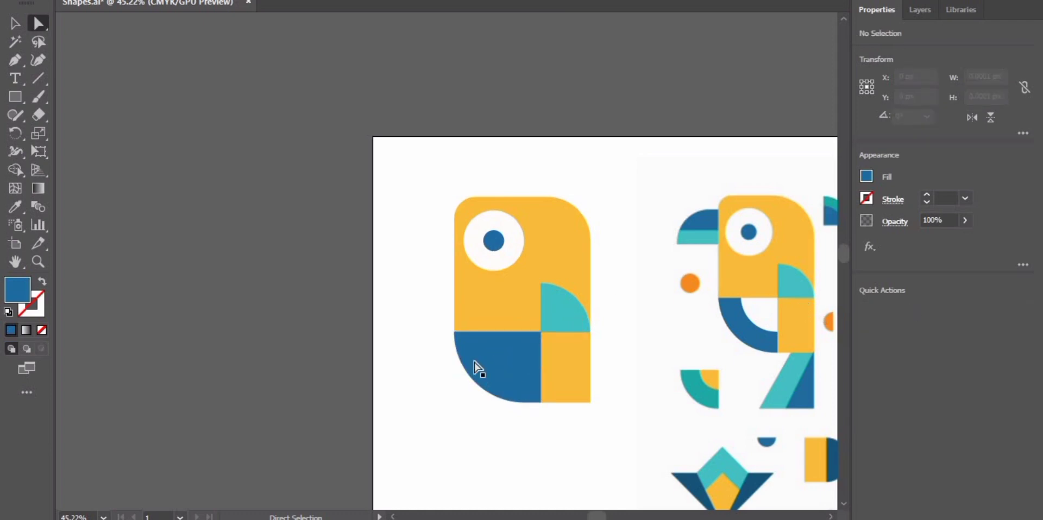
click(524, 396)
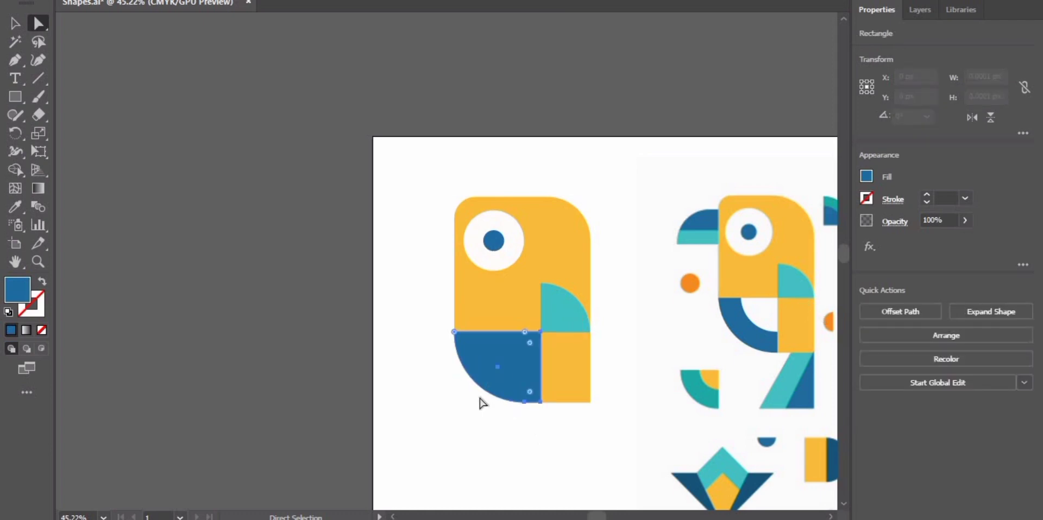
click(525, 402)
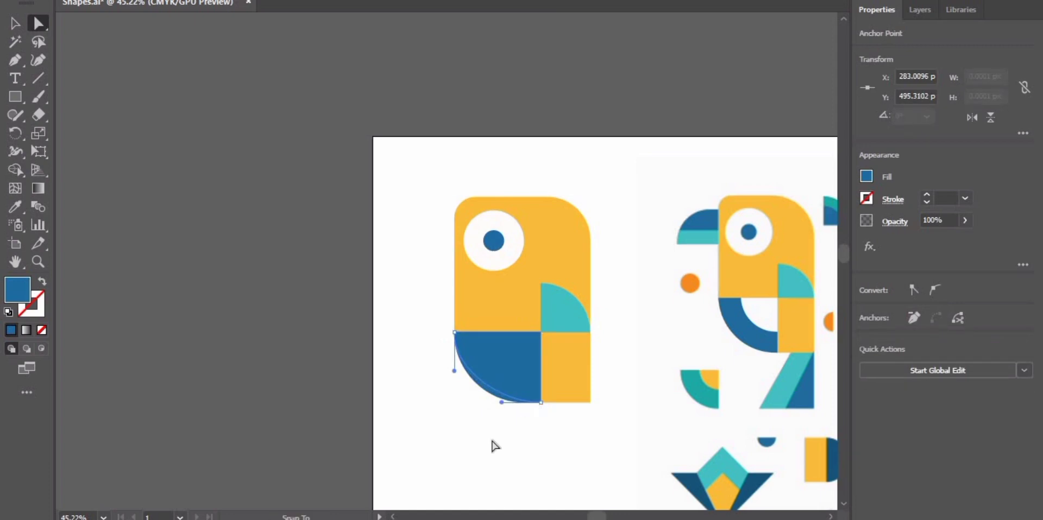
key(Delete)
click(508, 384)
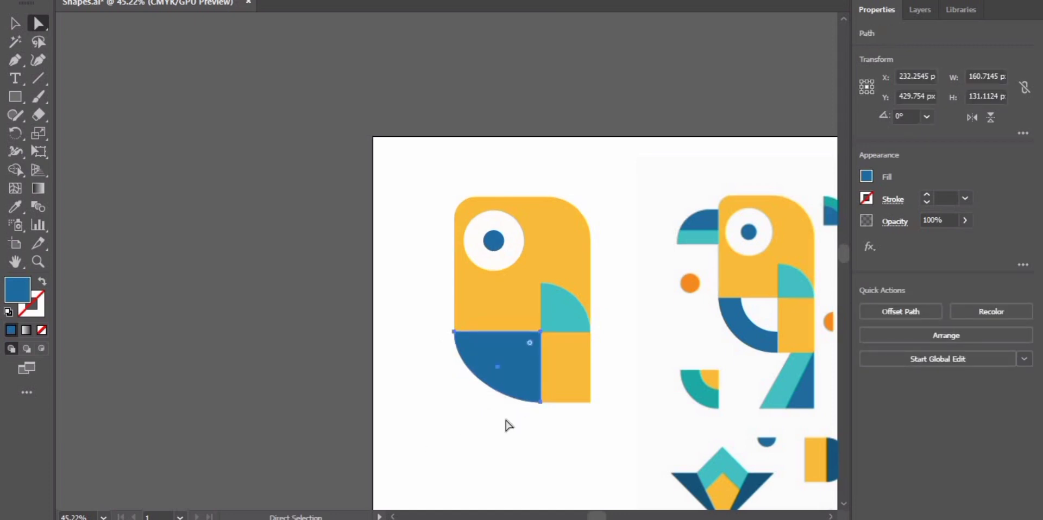
click(506, 422)
click(15, 97)
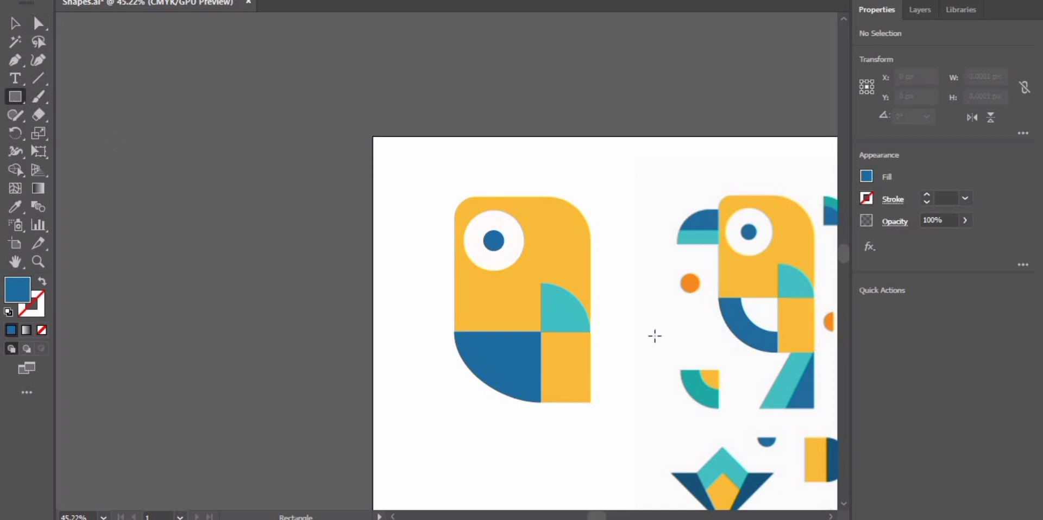
Step: Draw a white square over the blue shape and round its lower-left corner fully
drag(490, 332, 536, 352)
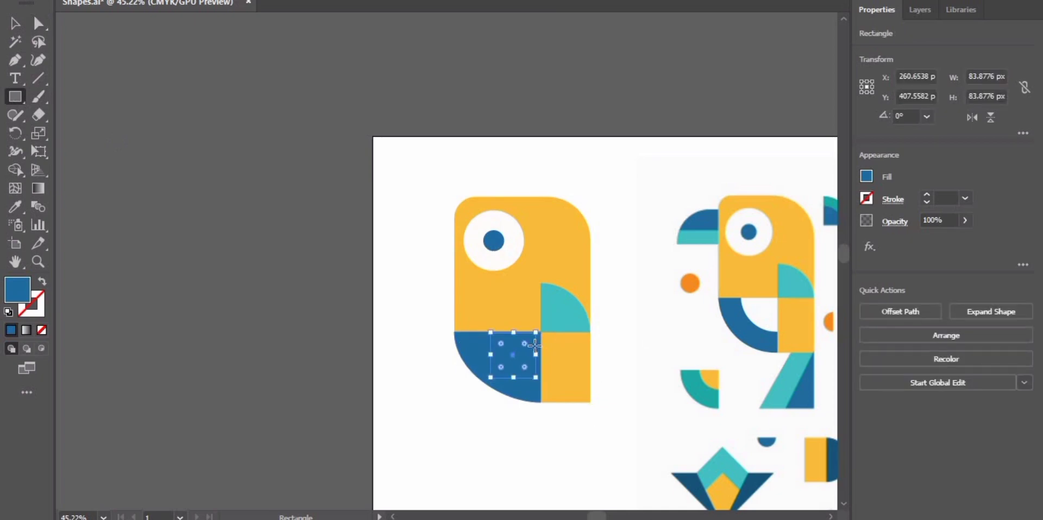
key(i)
click(761, 308)
click(38, 23)
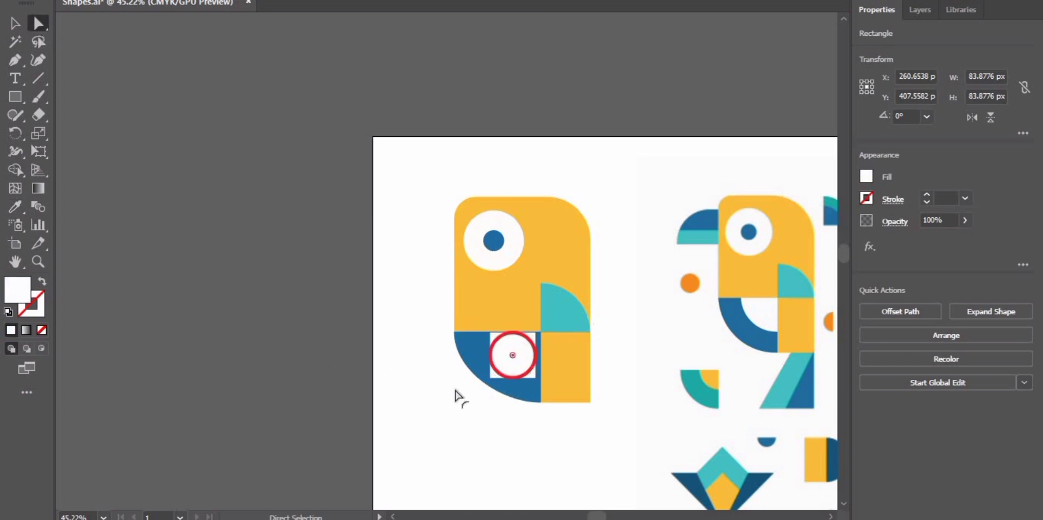
drag(500, 368, 556, 344)
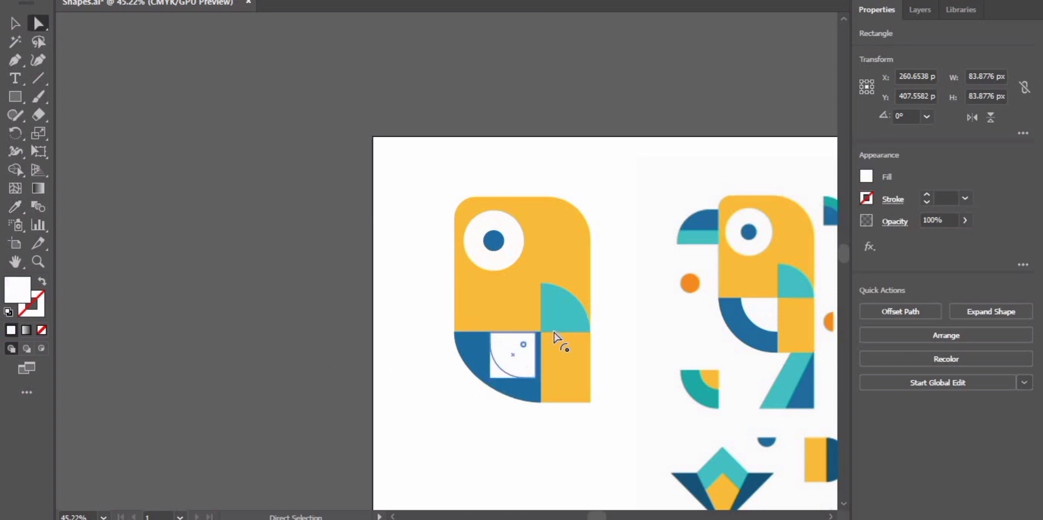
Step: Align the white quarter-circle's right edge with the blue shape's right edge
click(494, 379)
shift+click(524, 360)
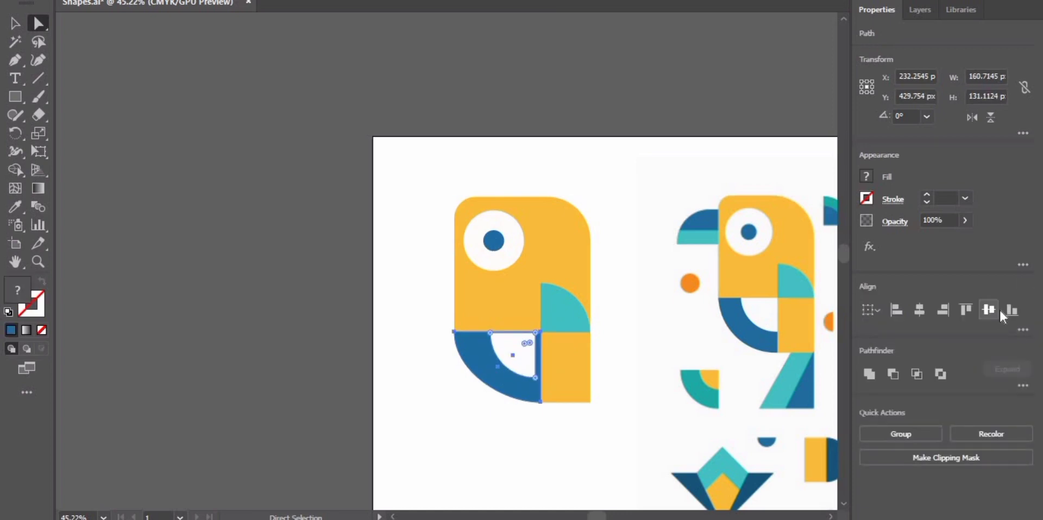
click(942, 311)
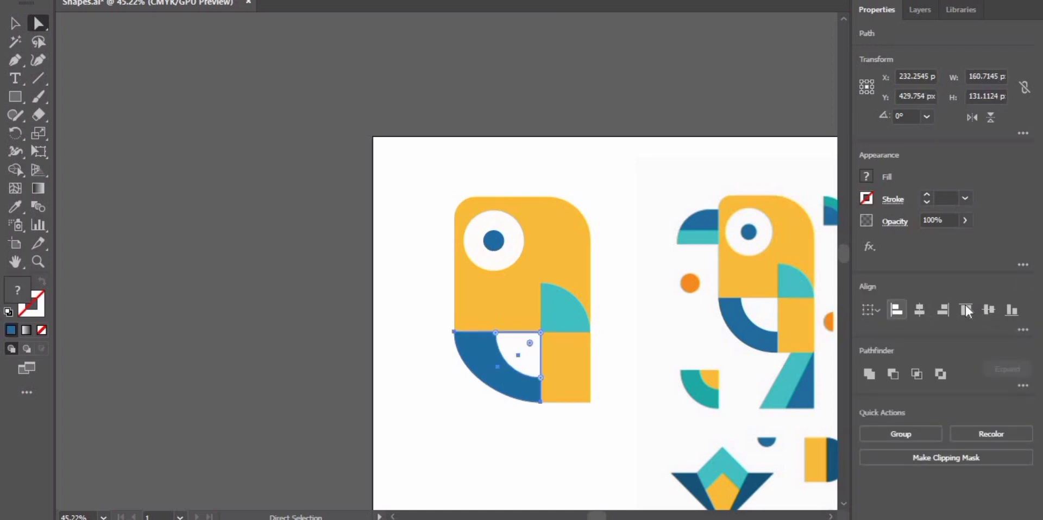
click(575, 458)
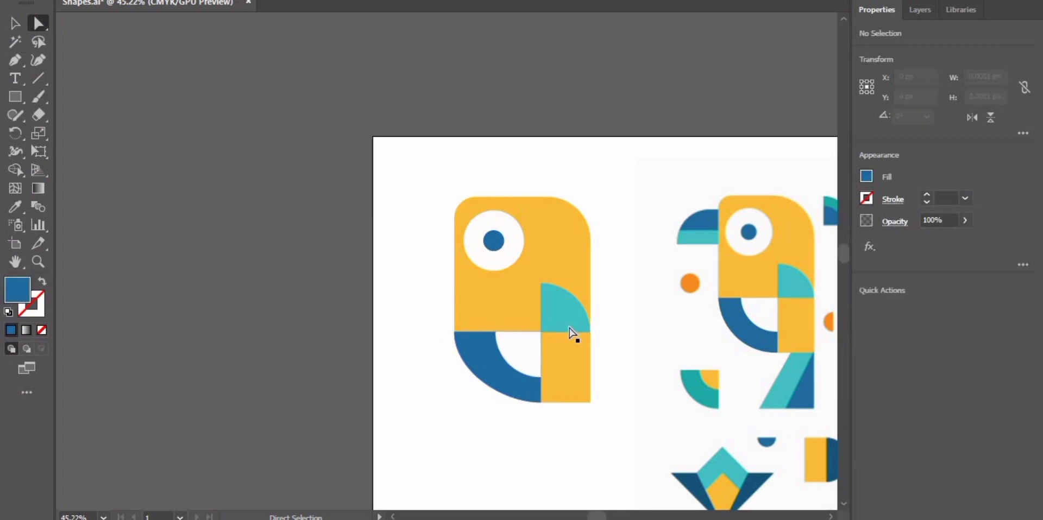
Step: Marquee-select all the parrot's pieces and group them
click(462, 351)
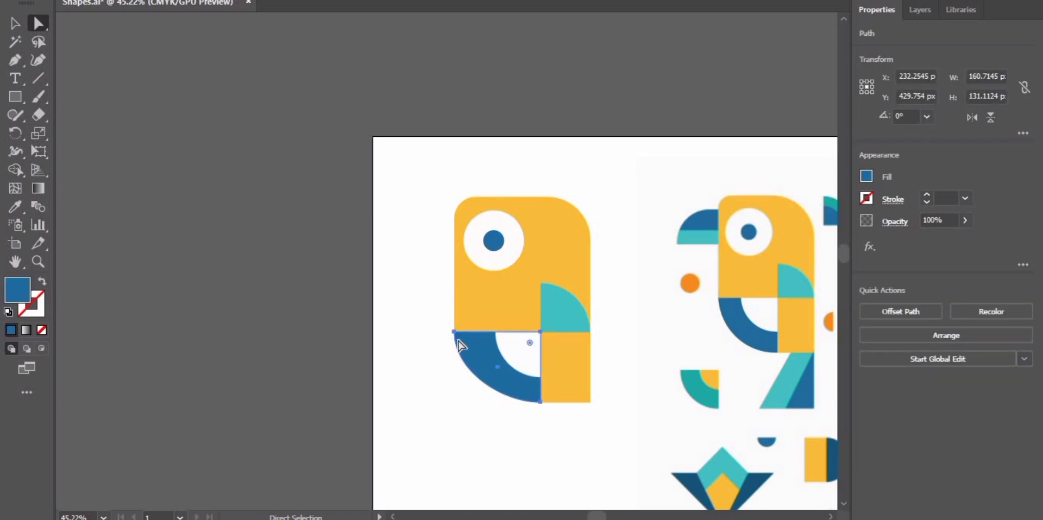
click(667, 387)
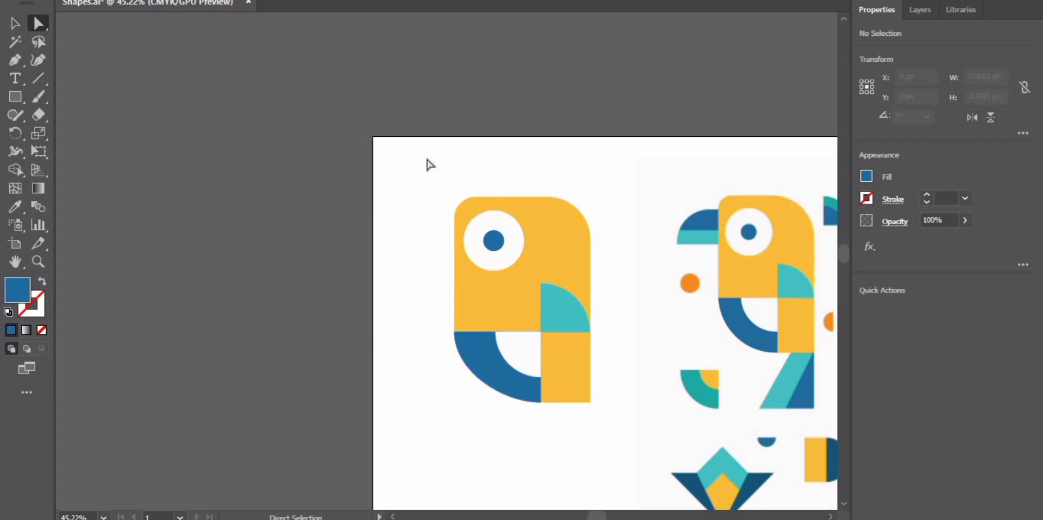
drag(427, 159, 614, 426)
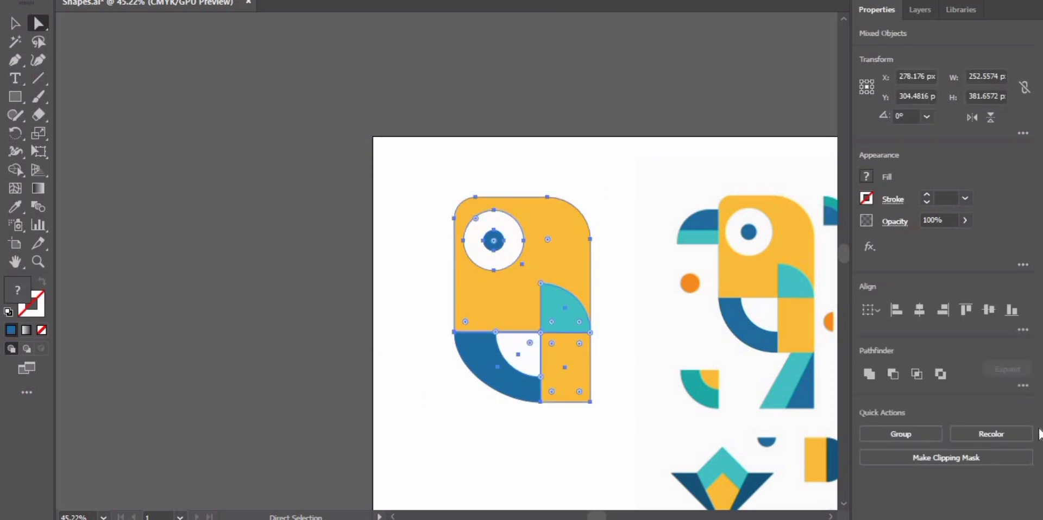
click(899, 434)
click(582, 437)
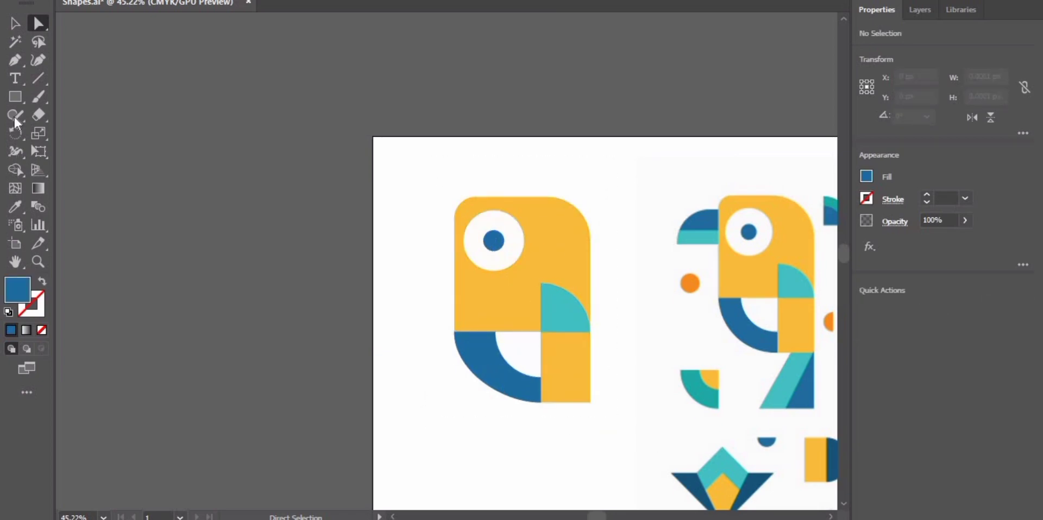
Step: Draw a tall, narrow blue rectangle and move it under the yellow square
click(14, 96)
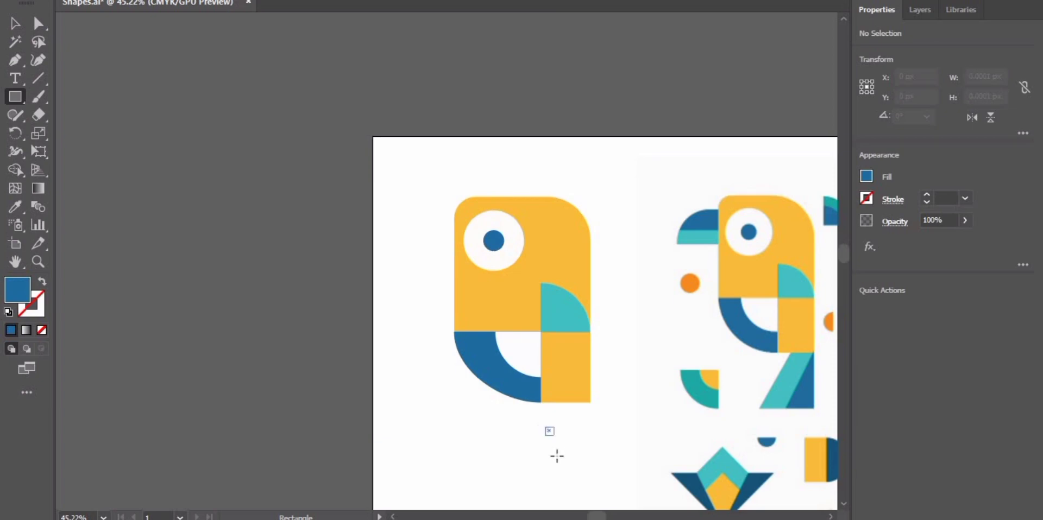
drag(557, 456, 525, 499)
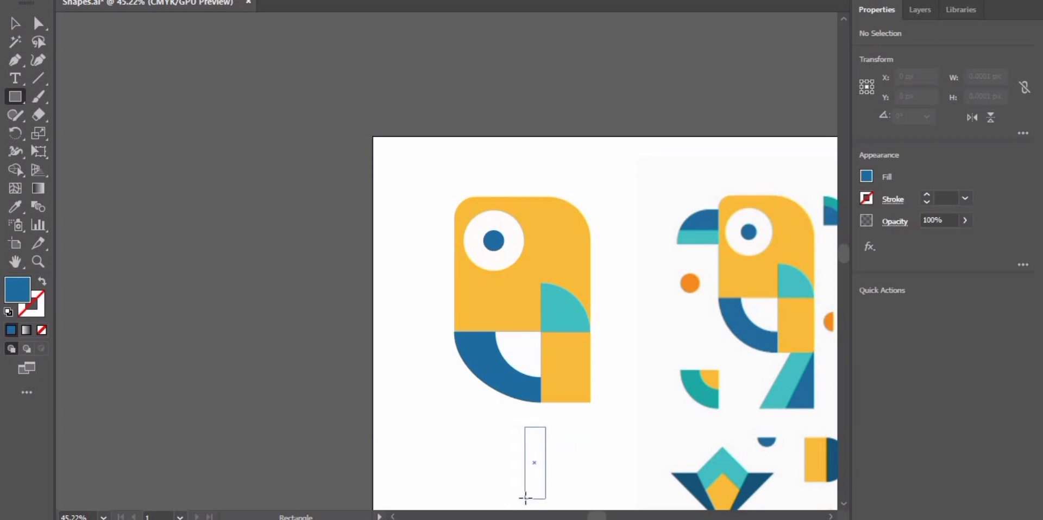
drag(526, 499, 525, 426)
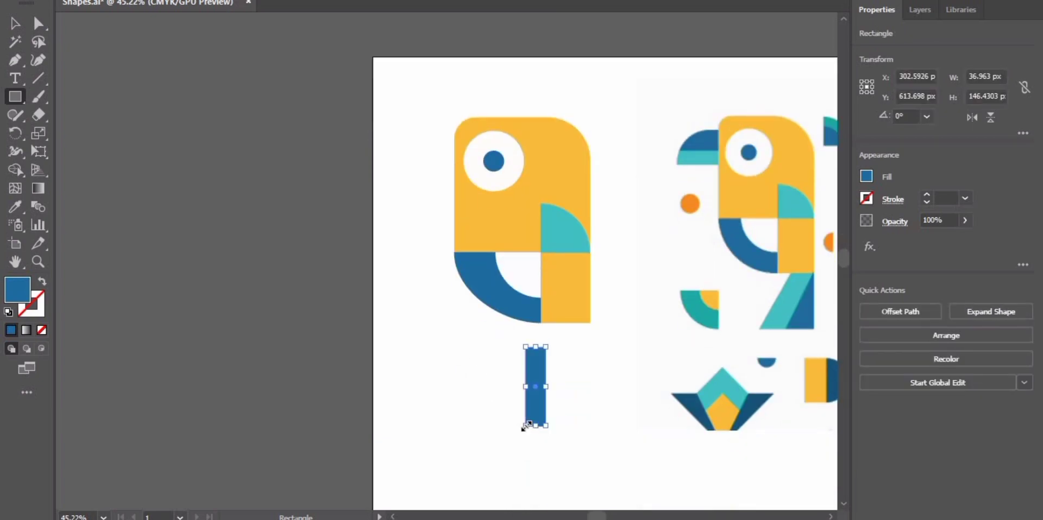
key(i)
click(38, 21)
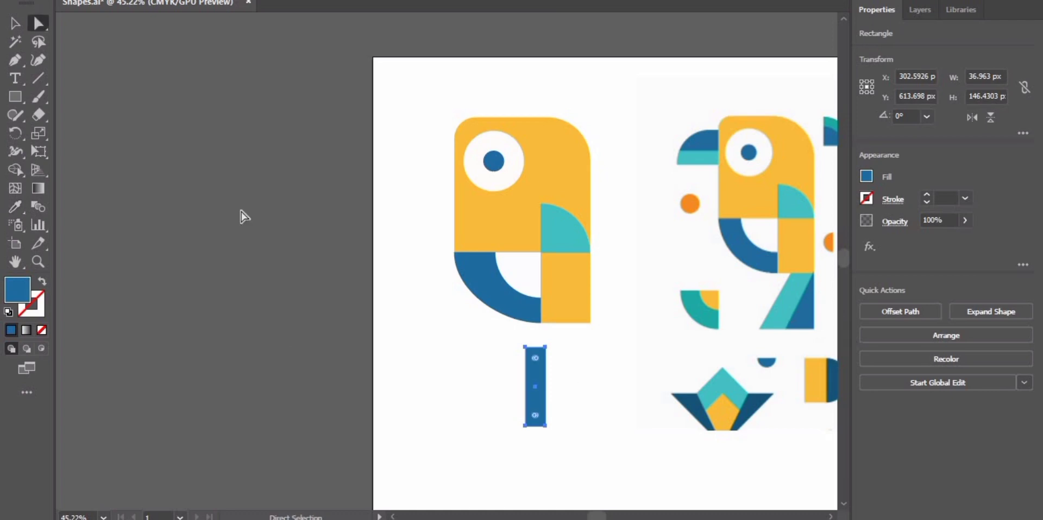
drag(524, 355, 611, 346)
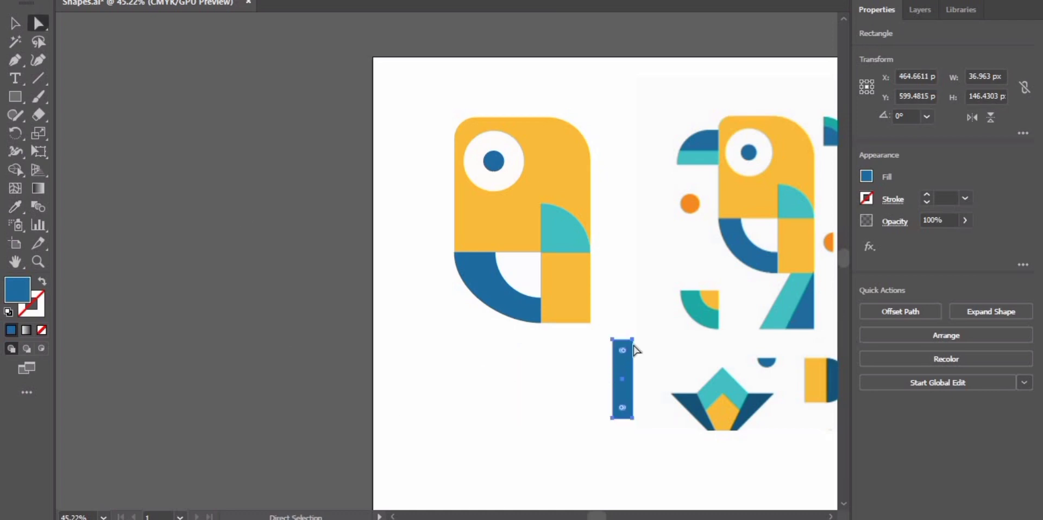
Step: Delete the rectangle's top-left anchor and widen its base into a right triangle under the body
click(613, 341)
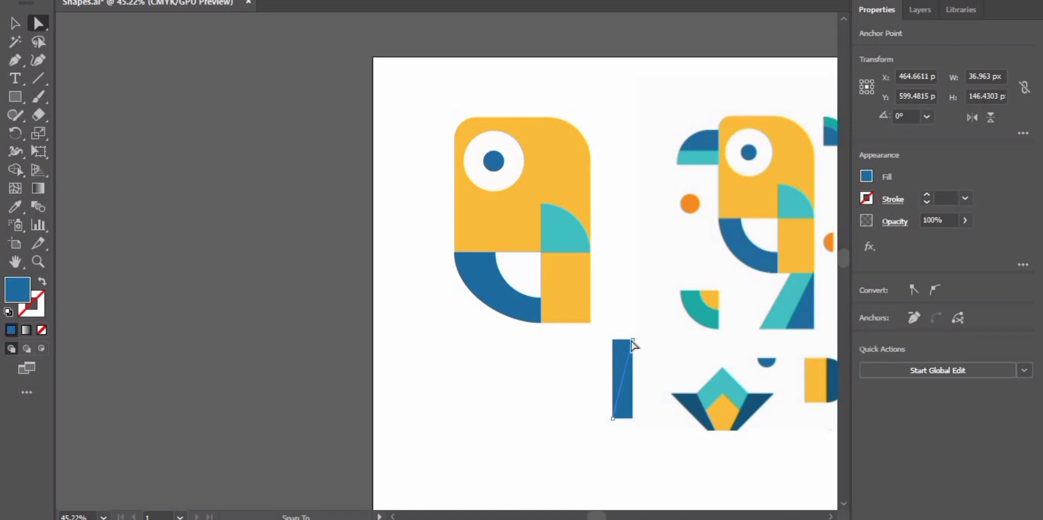
key(Delete)
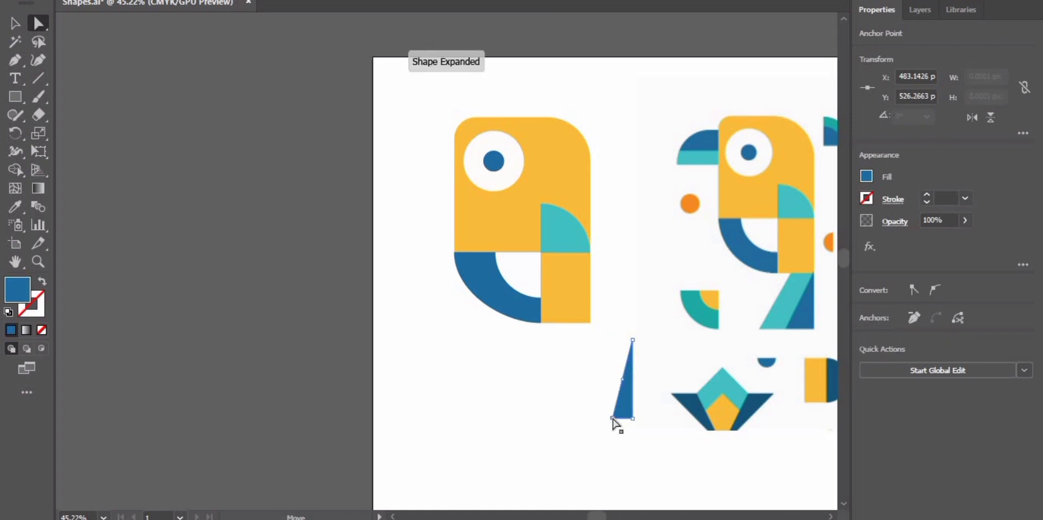
drag(612, 420, 582, 417)
click(487, 439)
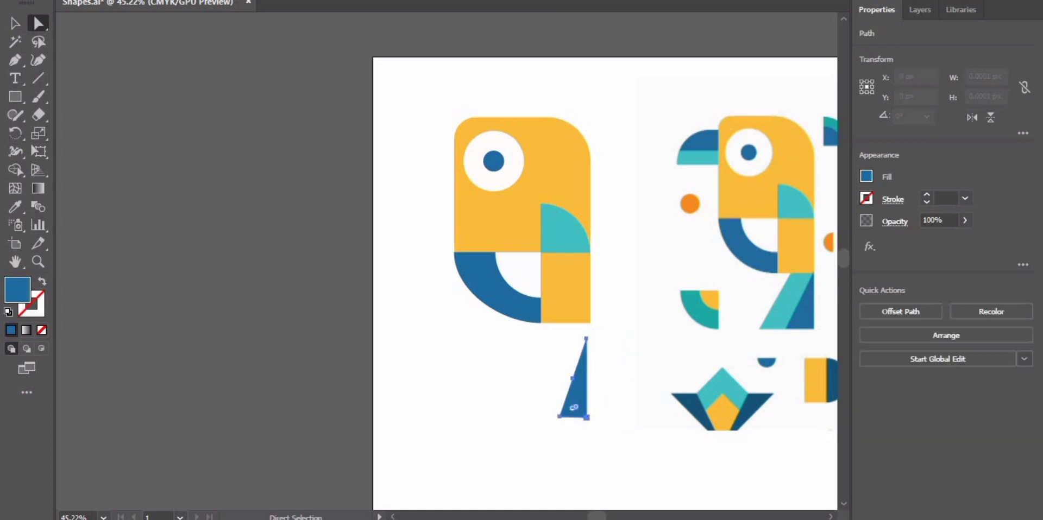
click(8, 97)
drag(425, 375, 395, 460)
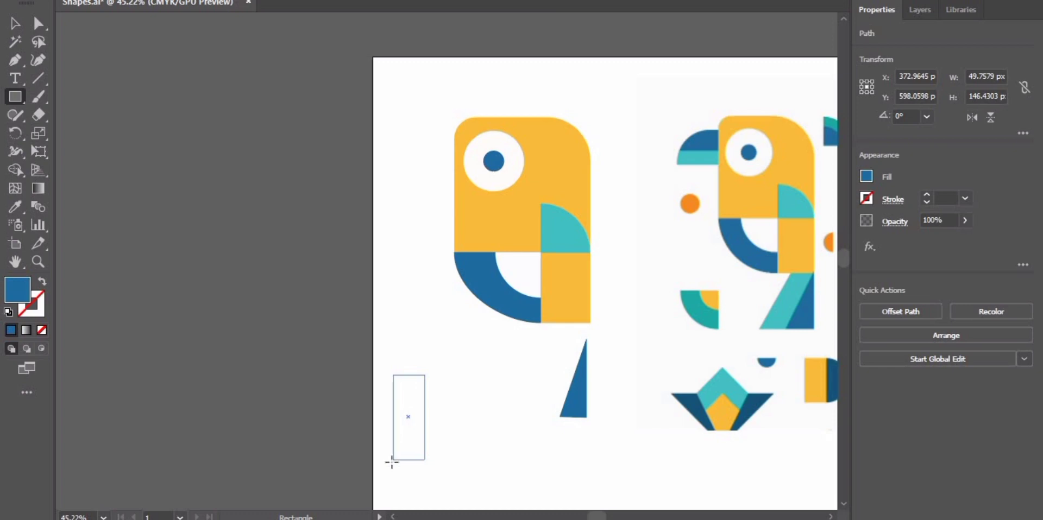
Step: Draw a tall teal rectangle and move it beside the blue triangle
drag(395, 461, 399, 450)
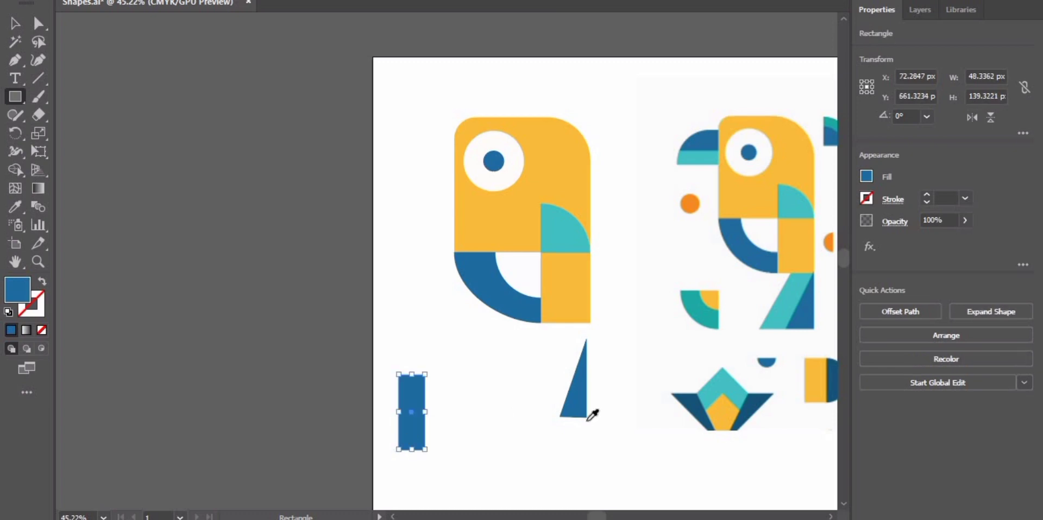
key(i)
click(796, 300)
click(41, 24)
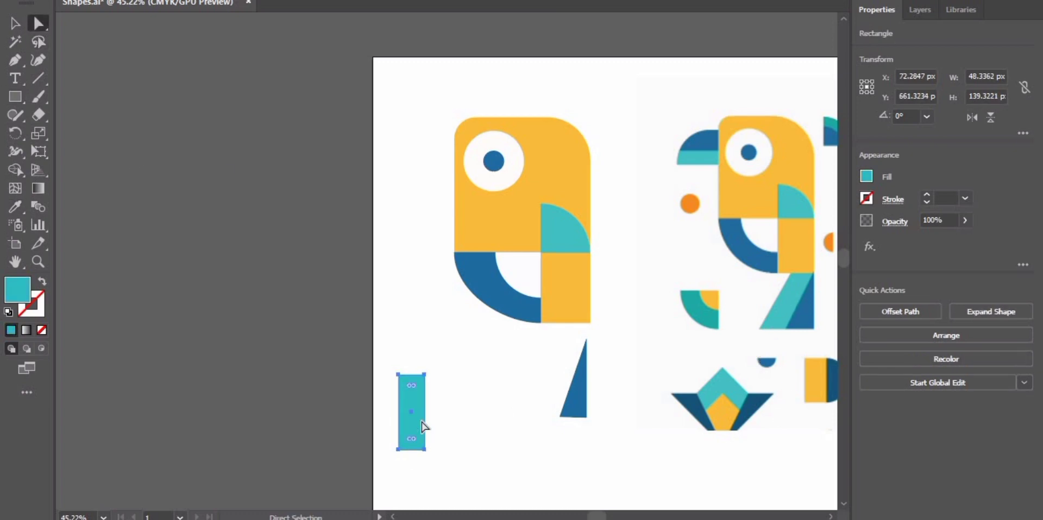
drag(543, 387, 543, 387)
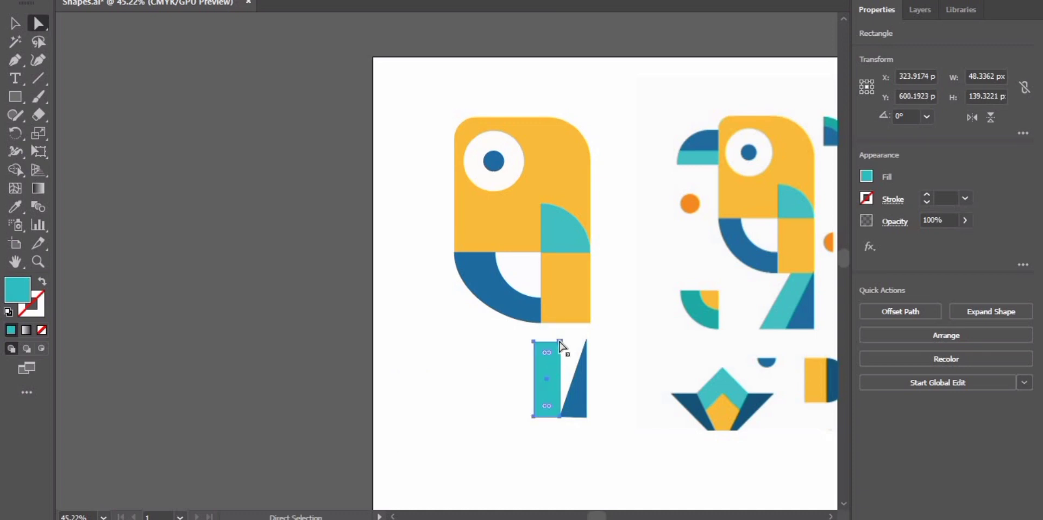
Step: Slant the teal shape to meet the triangle's tip and group it with the blue triangle
drag(560, 342, 586, 339)
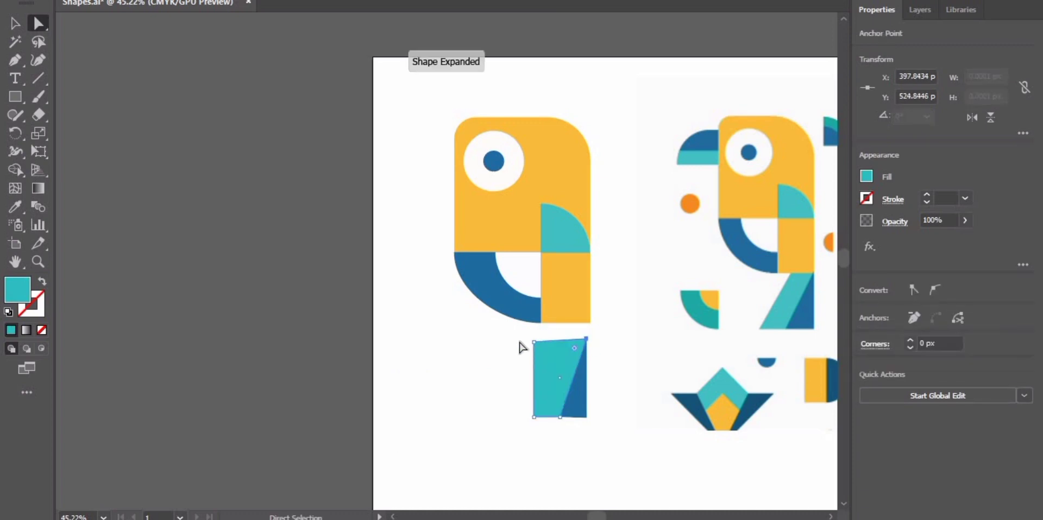
click(557, 342)
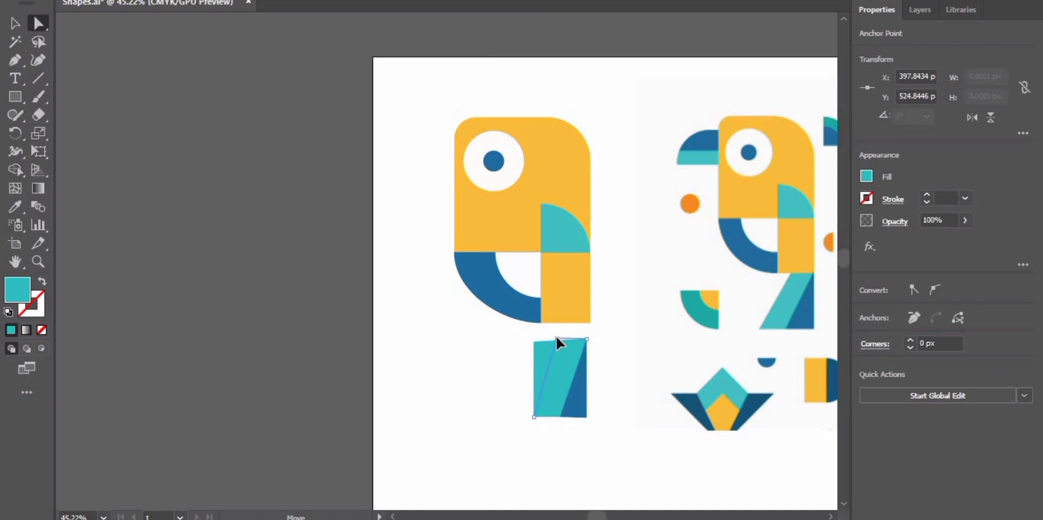
key(Delete)
click(570, 402)
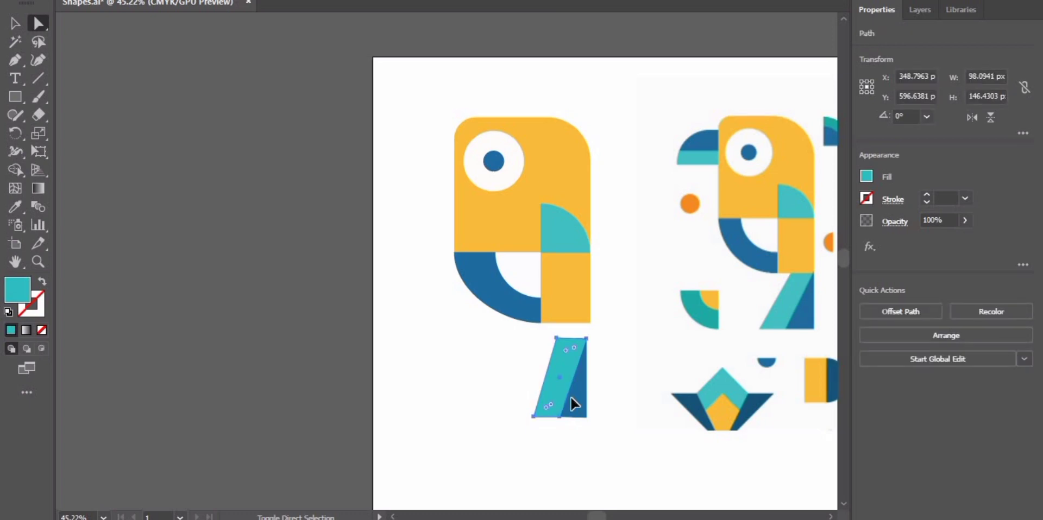
click(983, 433)
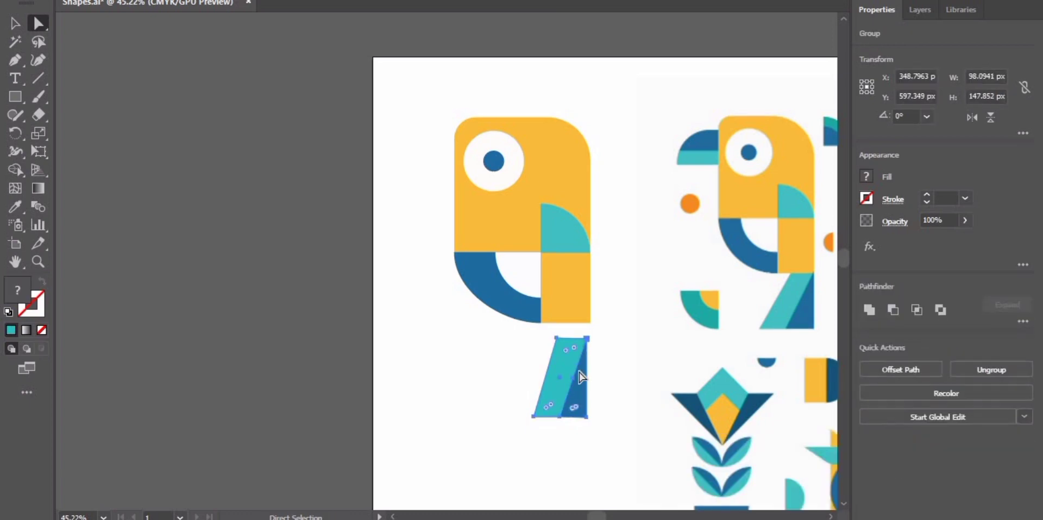
Step: Move the teal-and-blue tail group flush beneath the parrot's yellow body and check the teal piece
key(v)
drag(579, 353, 578, 353)
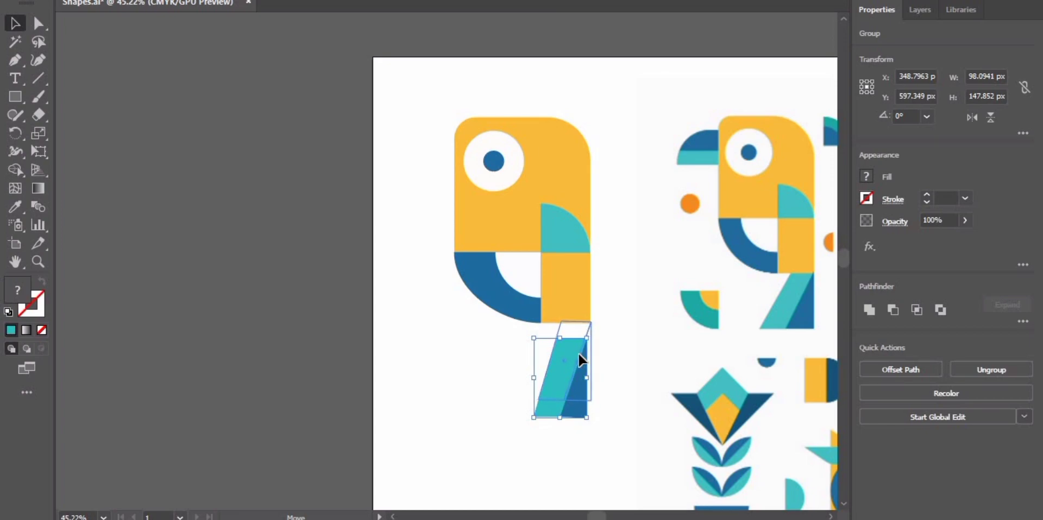
drag(578, 353, 576, 354)
click(621, 340)
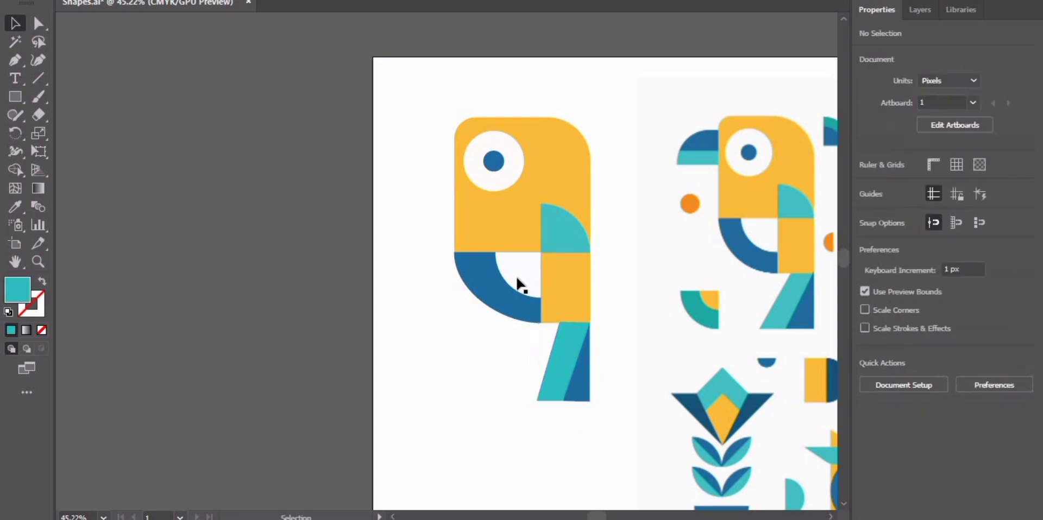
click(549, 372)
click(38, 23)
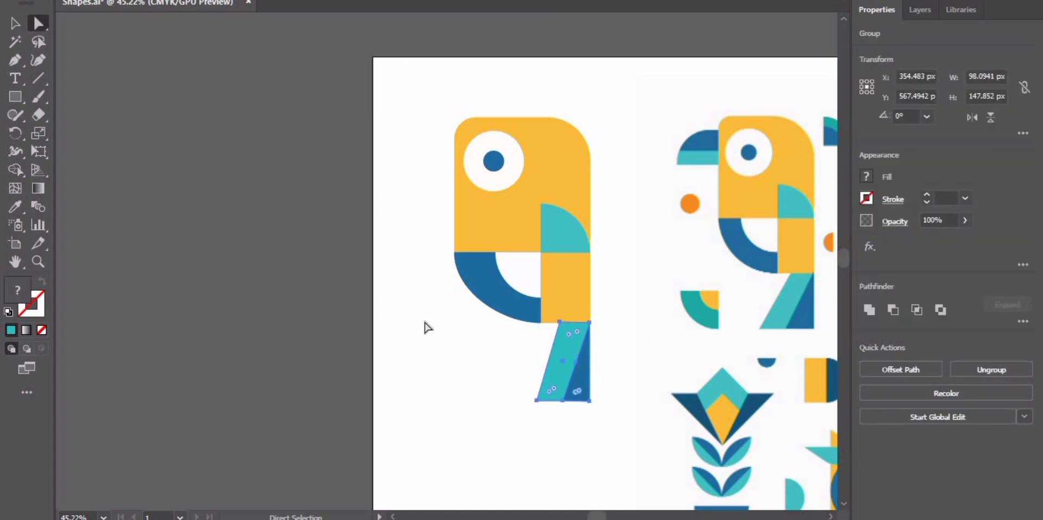
click(565, 326)
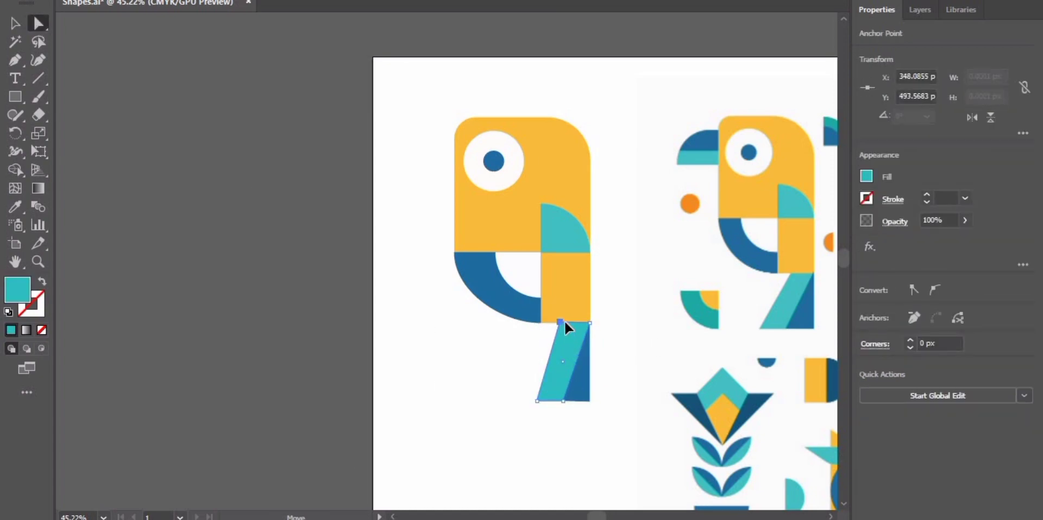
click(543, 348)
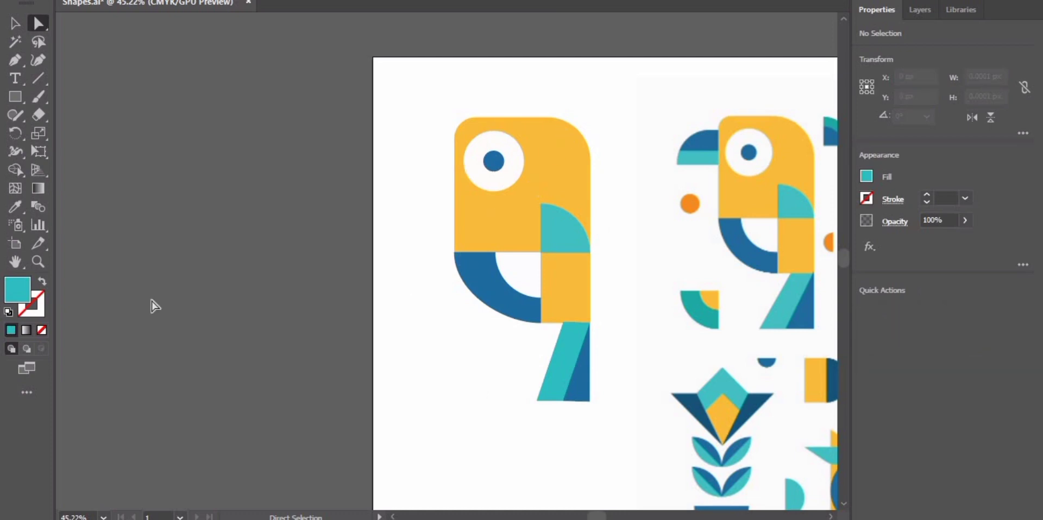
Step: Draw a rectangle over the reference beak's top and fill it with the dark blue
click(15, 96)
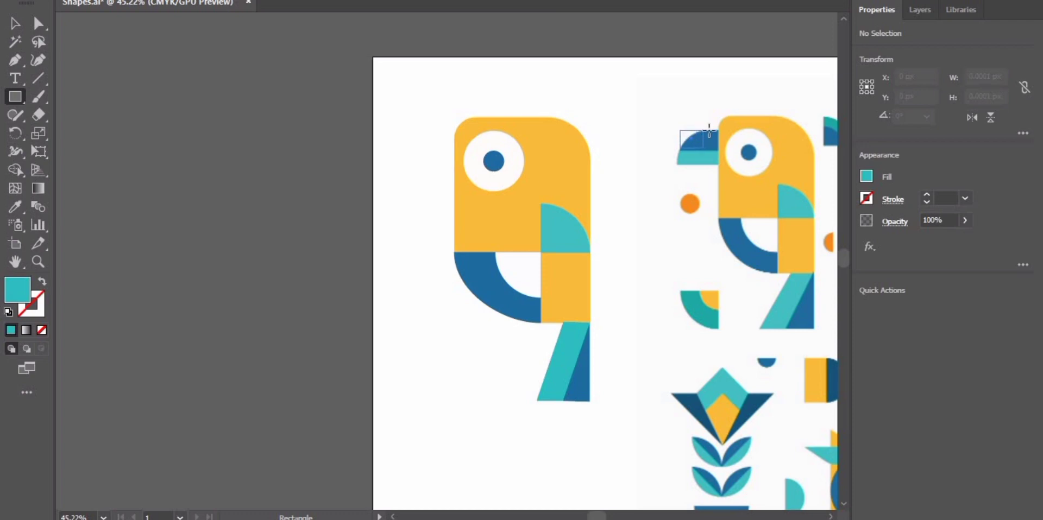
drag(715, 153, 719, 147)
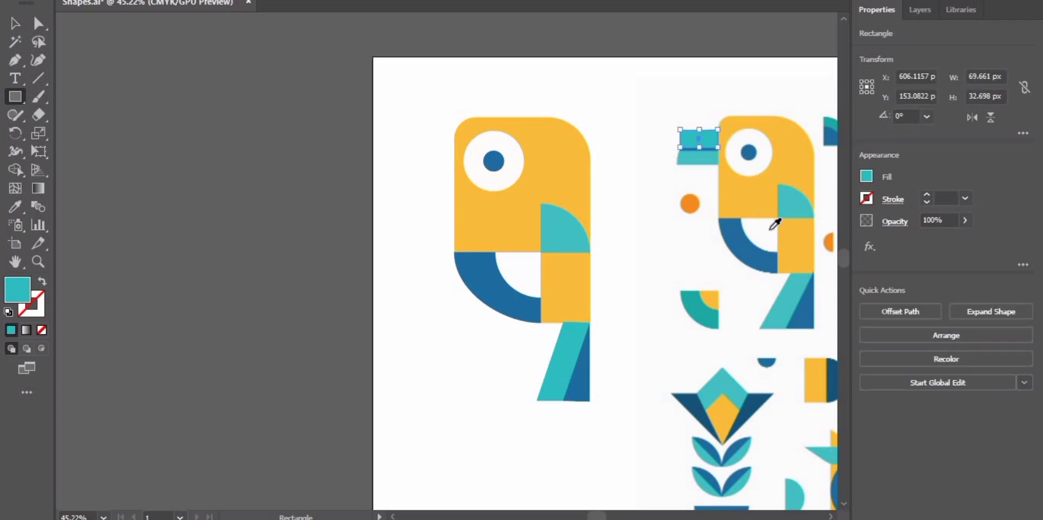
key(i)
click(752, 247)
click(39, 24)
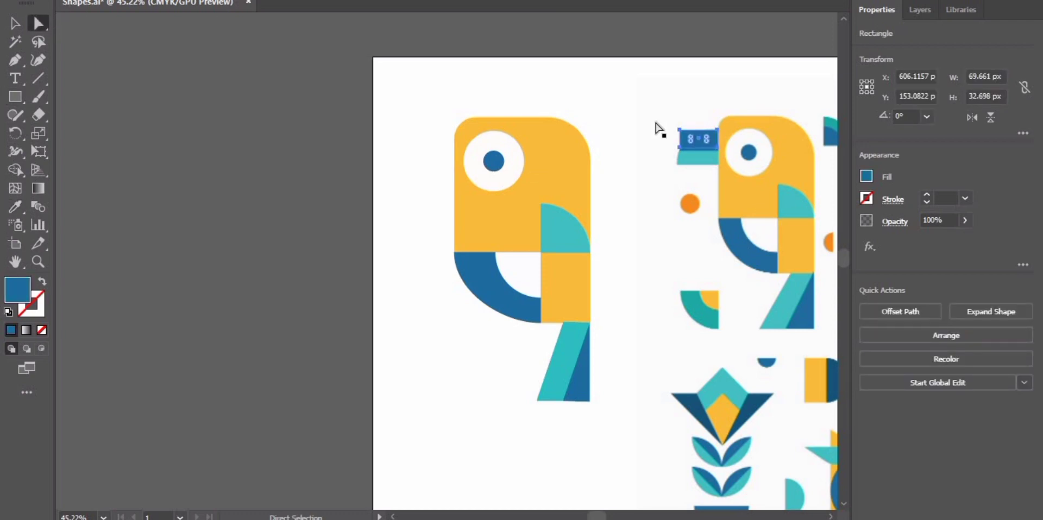
Step: Zoom in and round the blue rectangle's top-left corner to match the beak
key(z)
click(696, 142)
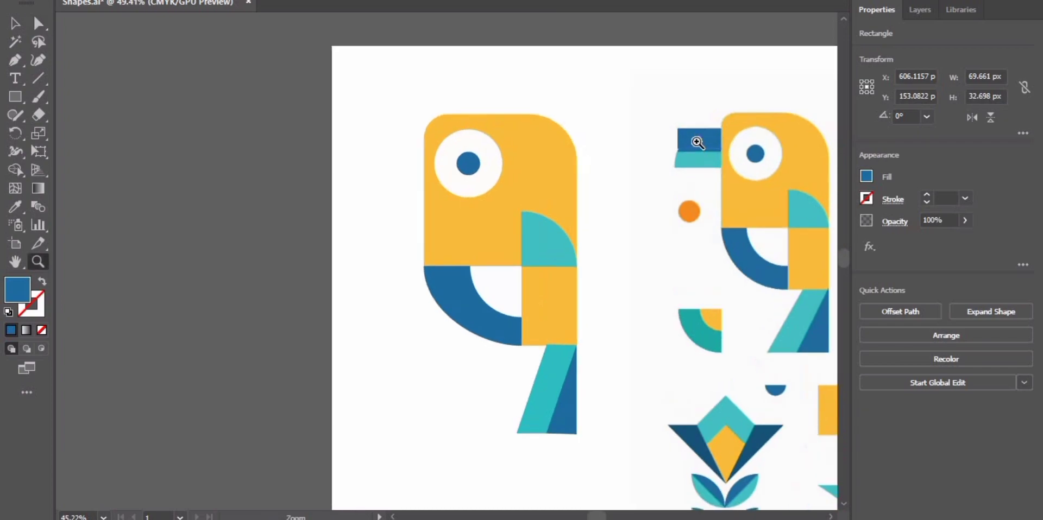
key(a)
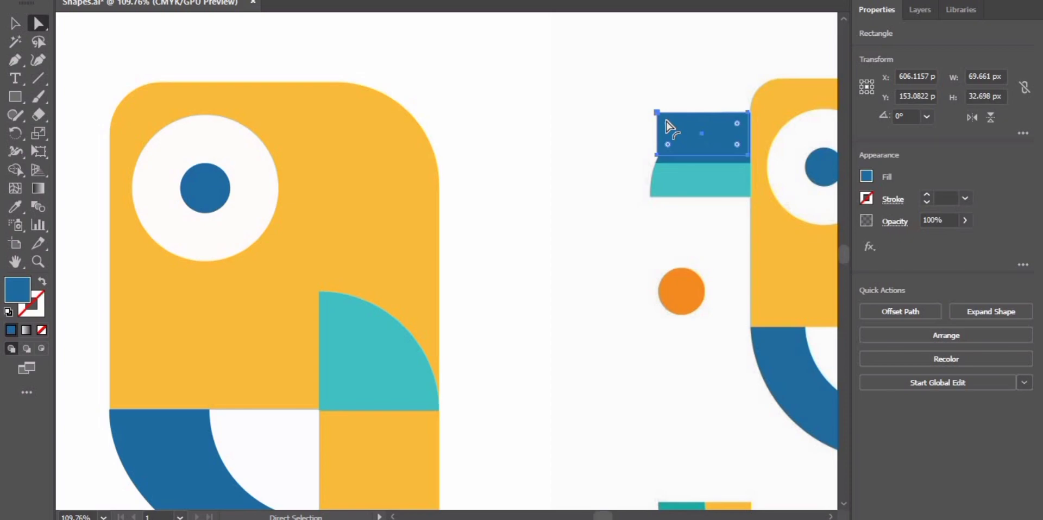
drag(667, 123, 726, 155)
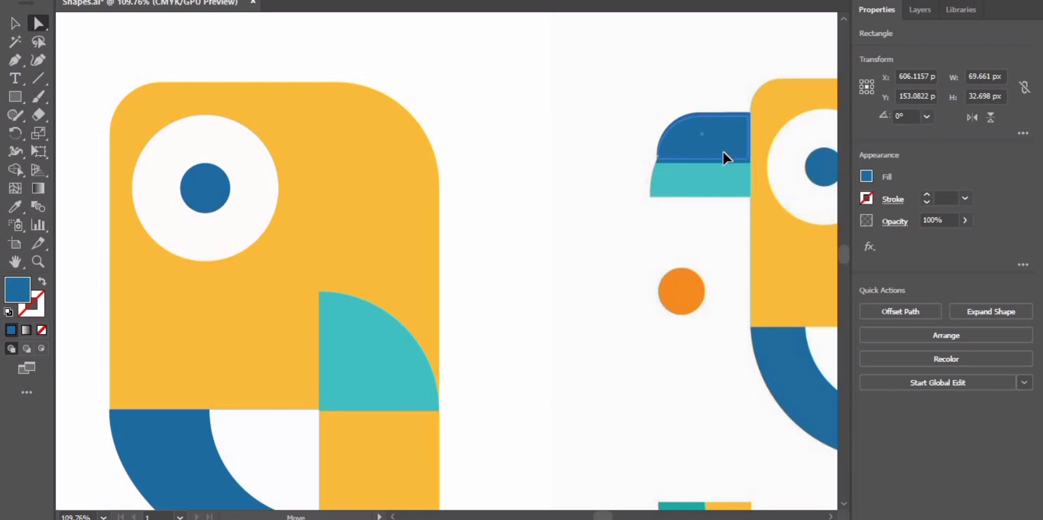
click(722, 152)
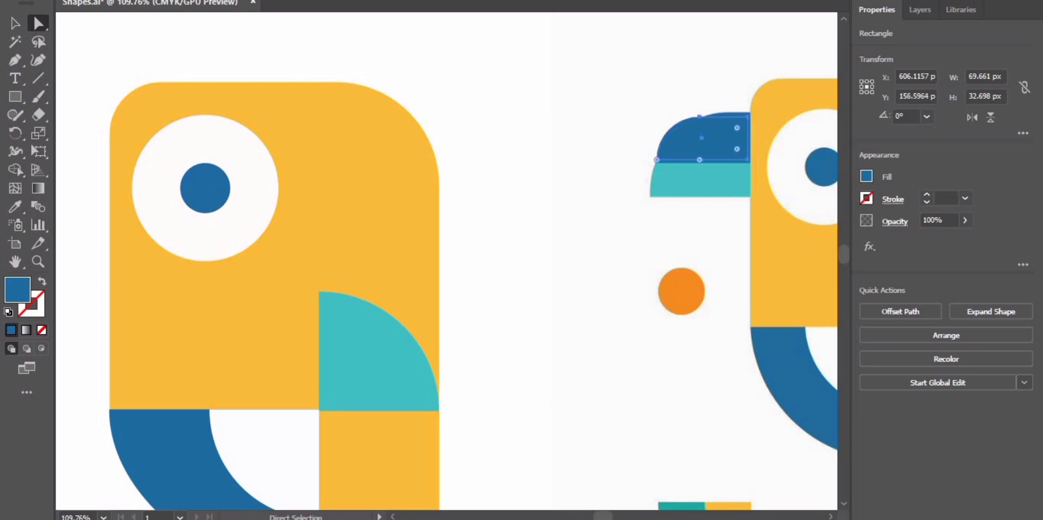
Step: Try a second rectangle and a copy of the blue cap, removing both
click(16, 96)
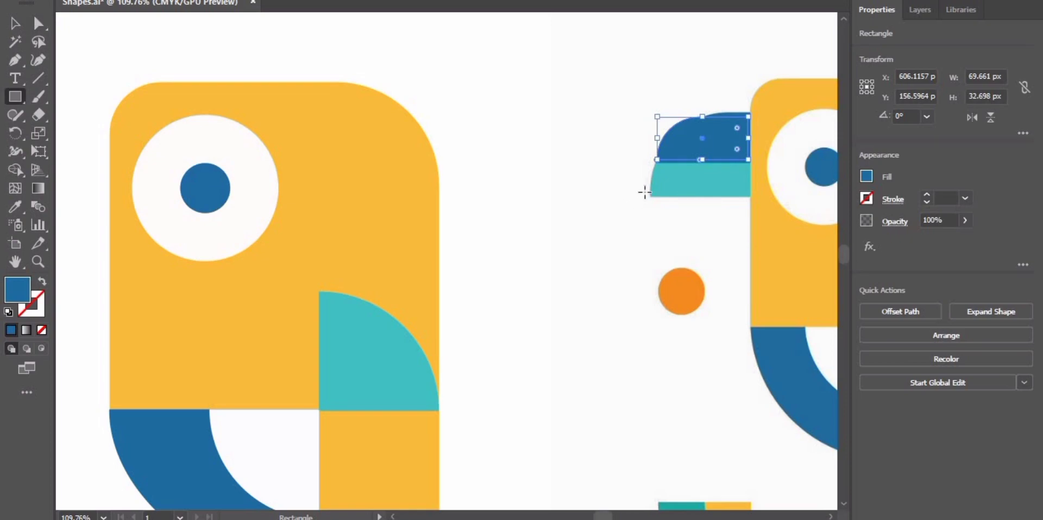
drag(643, 196, 750, 166)
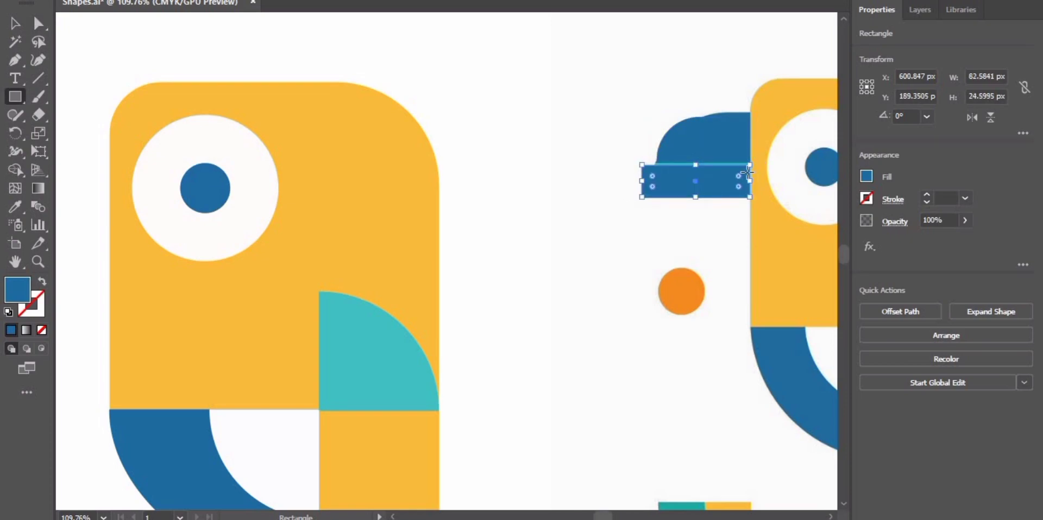
key(Delete)
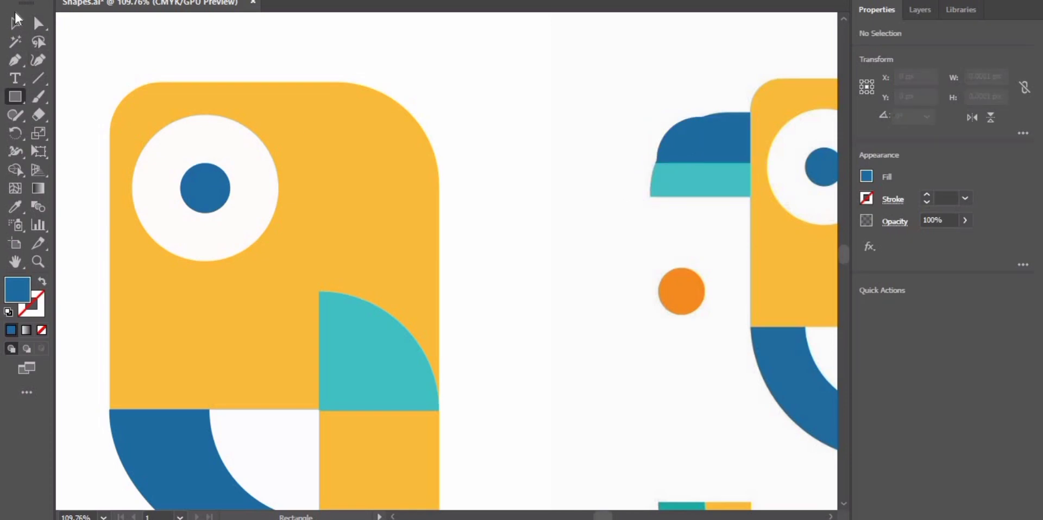
click(38, 23)
click(712, 151)
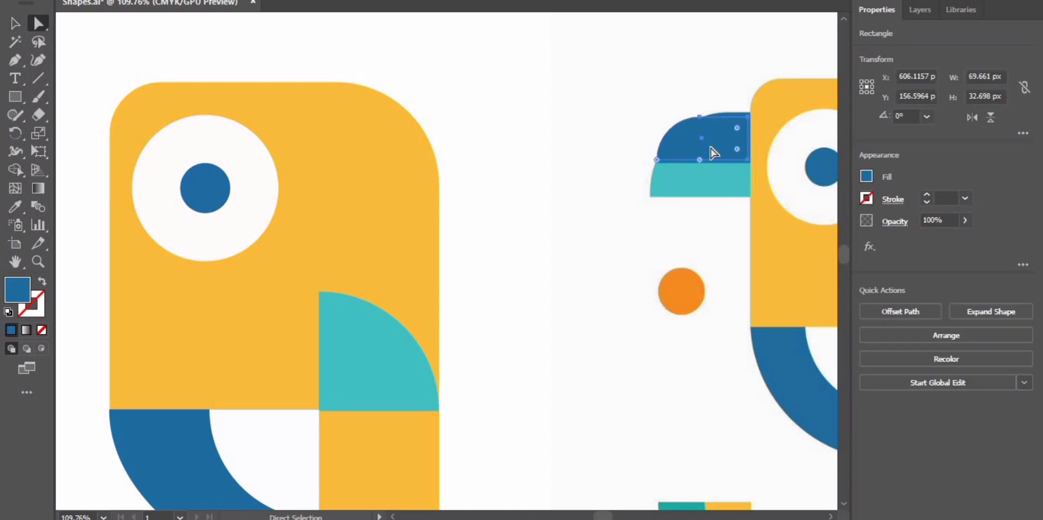
drag(712, 151, 671, 234)
click(711, 223)
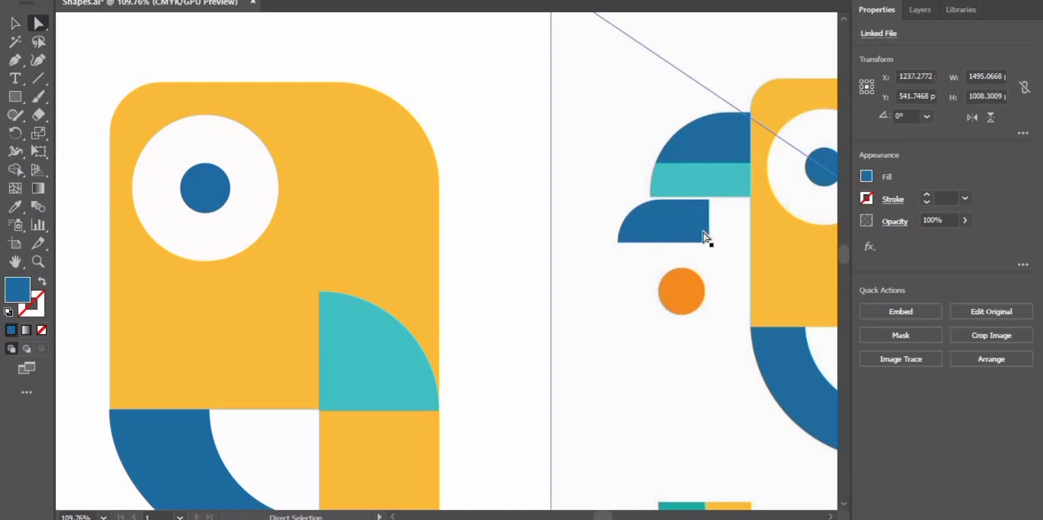
key(ctrl+z)
Step: Duplicate the blue cap below-left and square off the copy's rounded top-left corner
key(v)
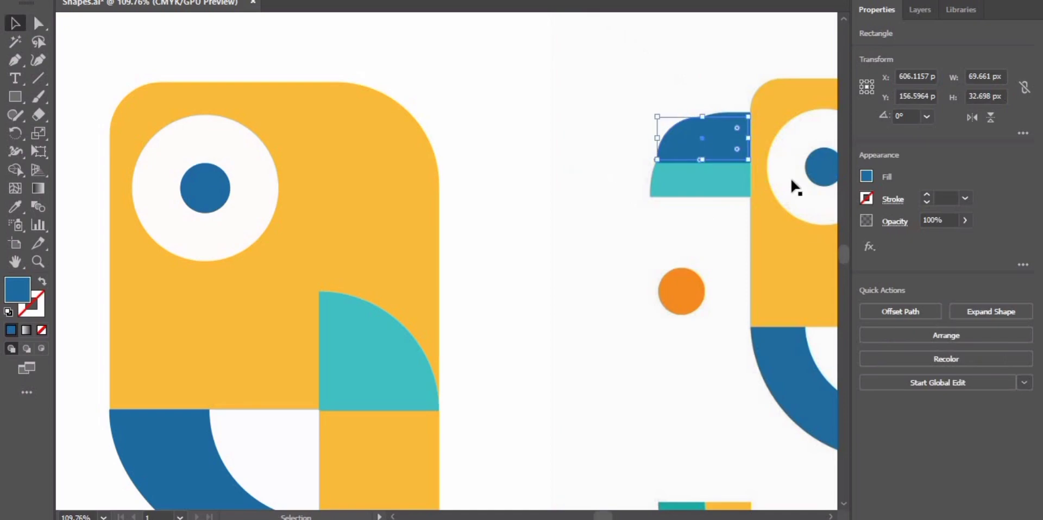
drag(728, 152, 674, 191)
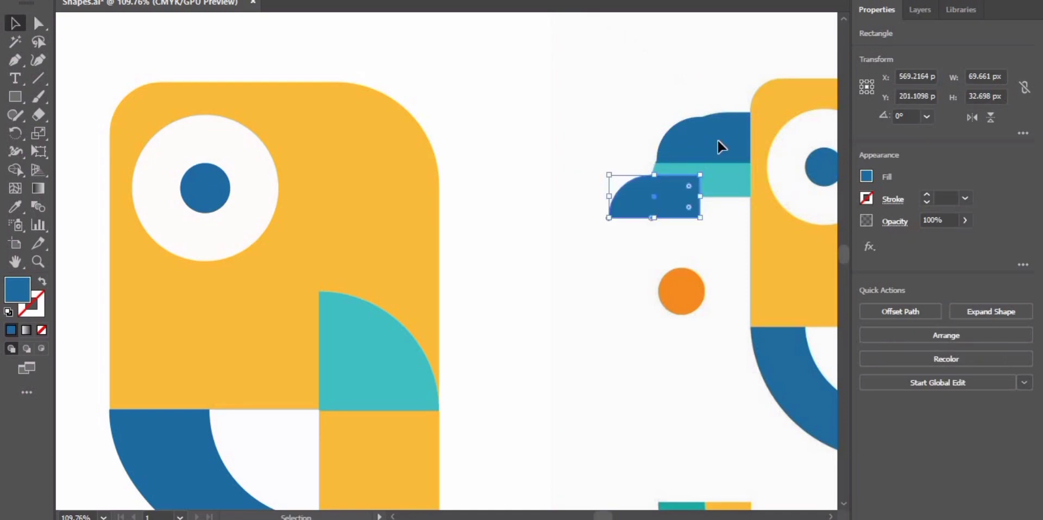
click(625, 213)
key(a)
drag(626, 187, 592, 163)
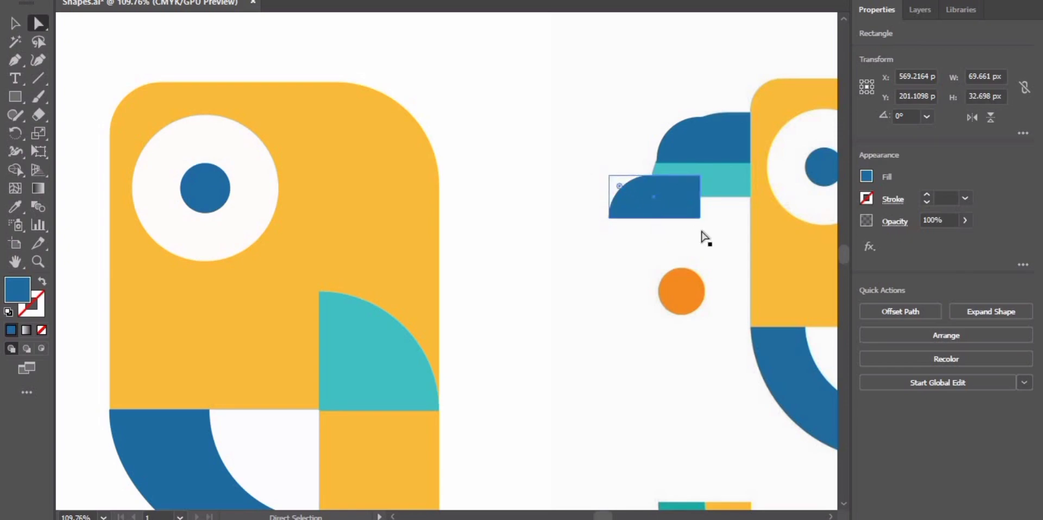
Step: Make the copy teal, stack the blue cap on it, centre them horizontally, and group them
key(i)
click(736, 180)
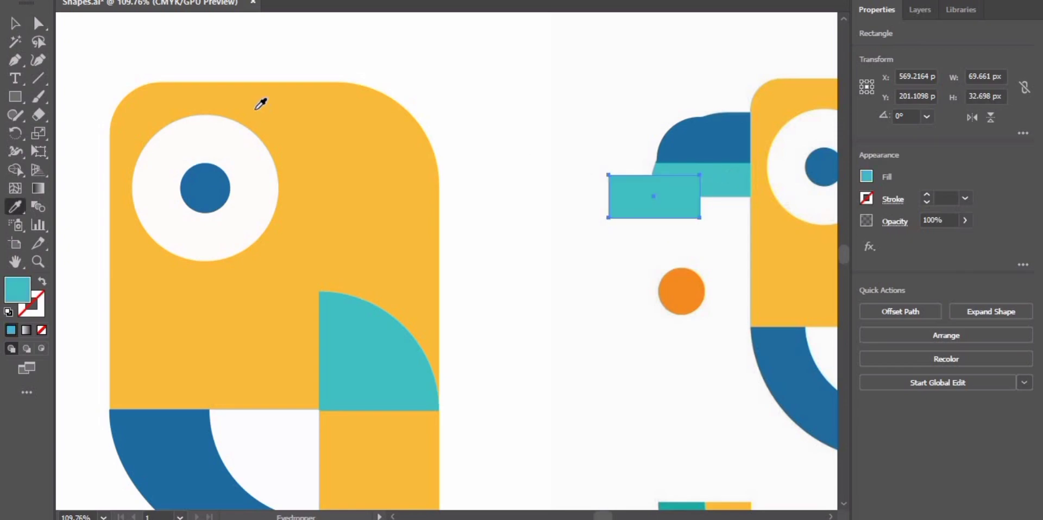
click(38, 22)
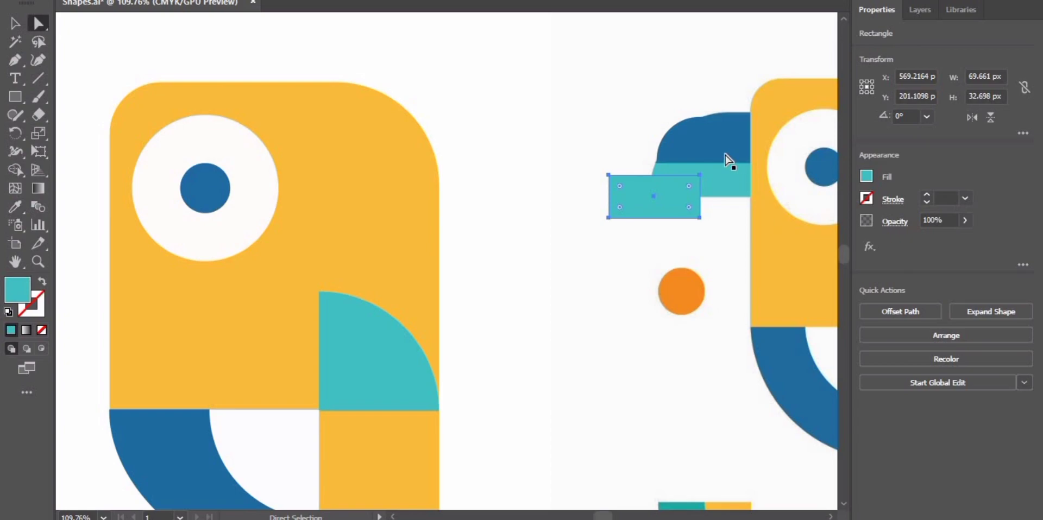
drag(727, 157, 675, 167)
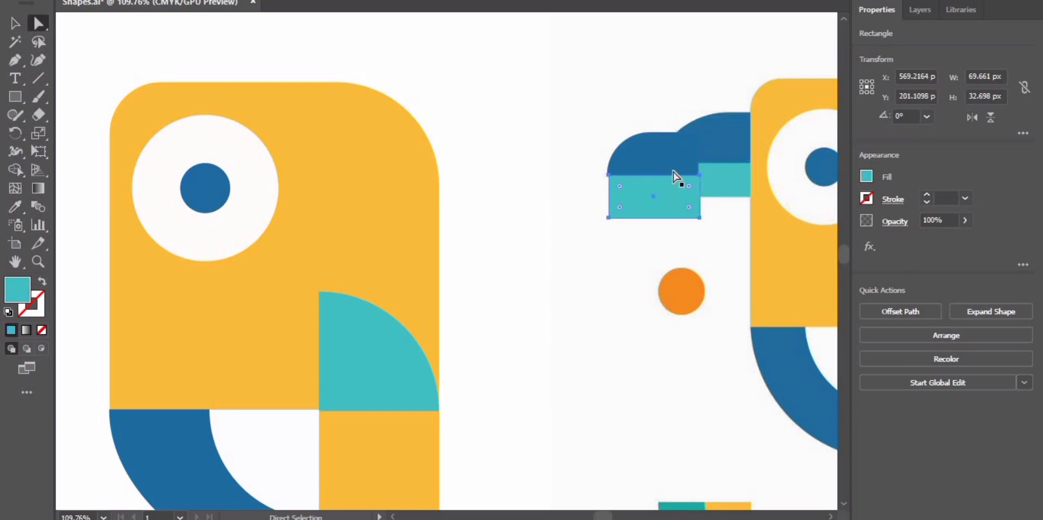
shift+click(676, 199)
click(920, 311)
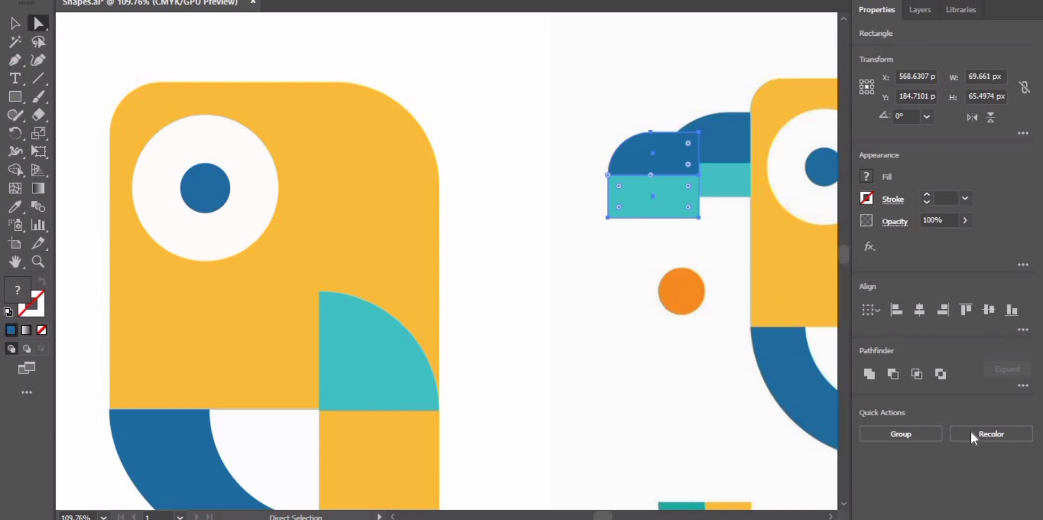
click(901, 434)
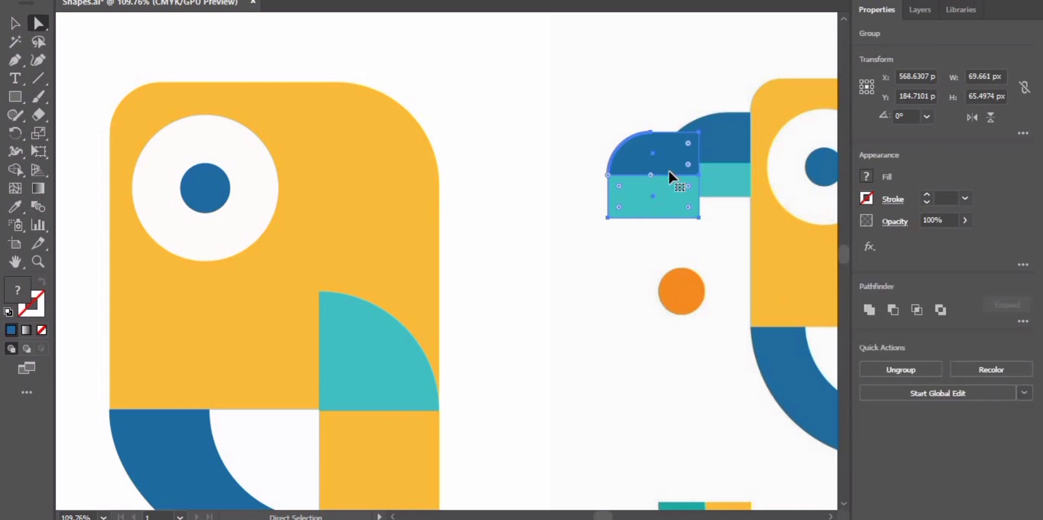
Step: Move the grouped beak to the left side of the parrot's head and zoom out
key(v)
drag(668, 171, 79, 173)
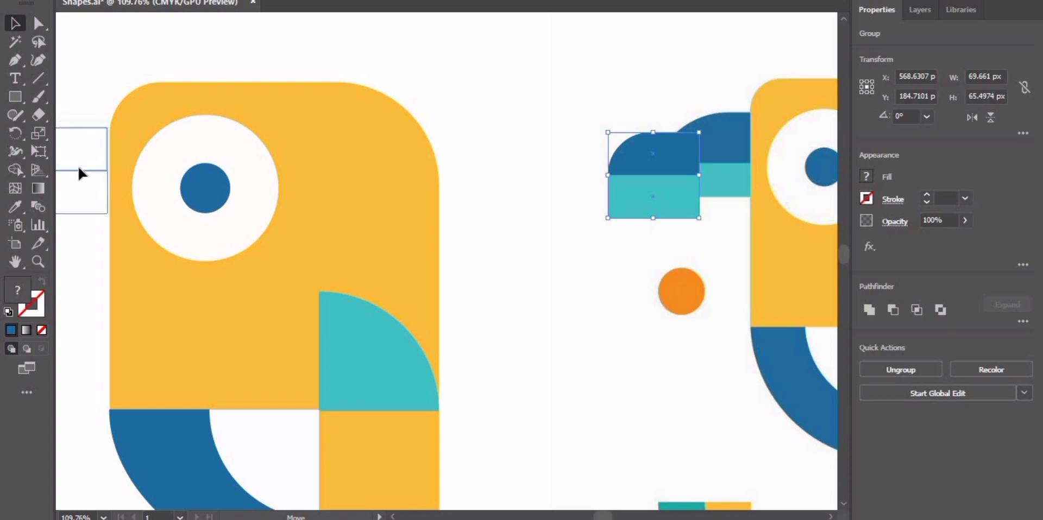
click(504, 271)
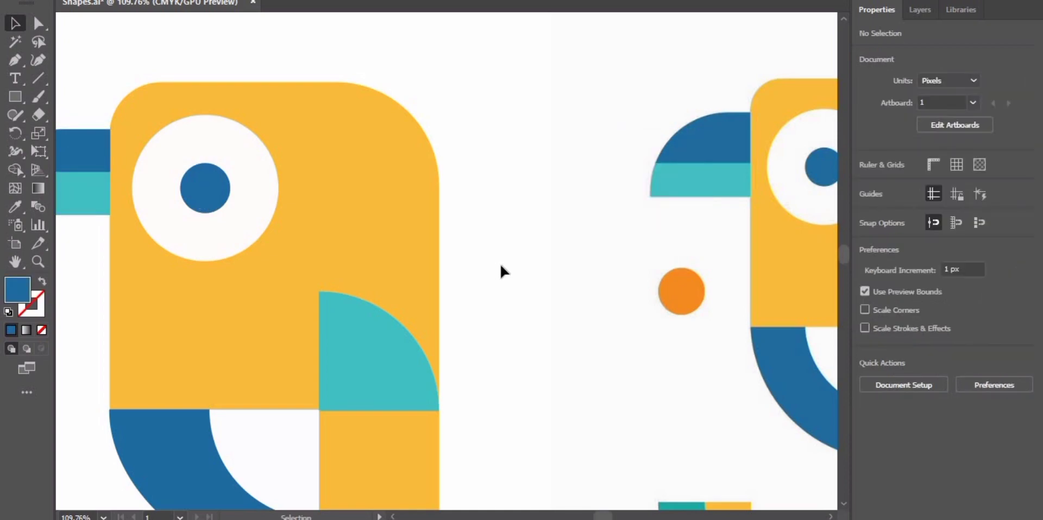
key(z)
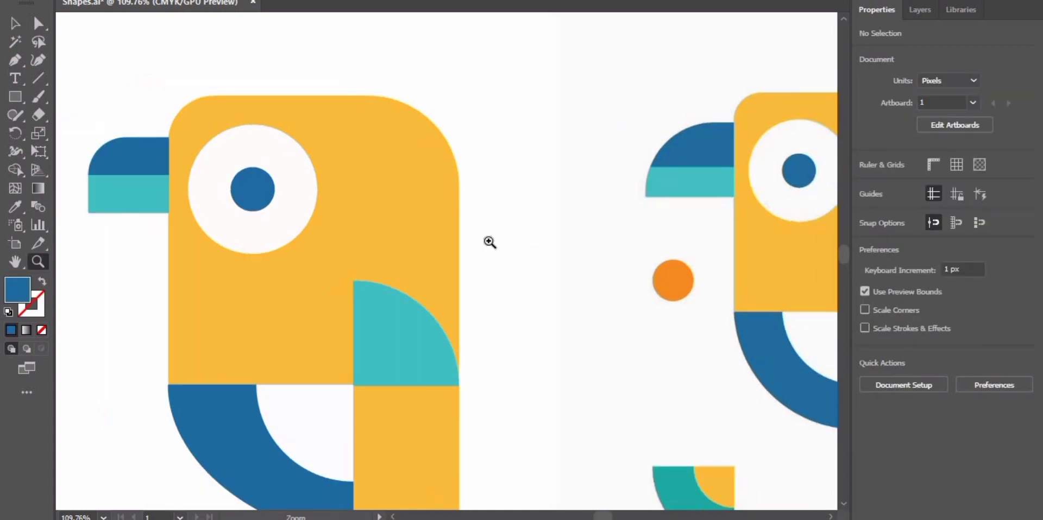
scroll(489, 241, down, 5)
Step: Draw a small teal square below-left of the bird and round it into a quarter-circle
key(a)
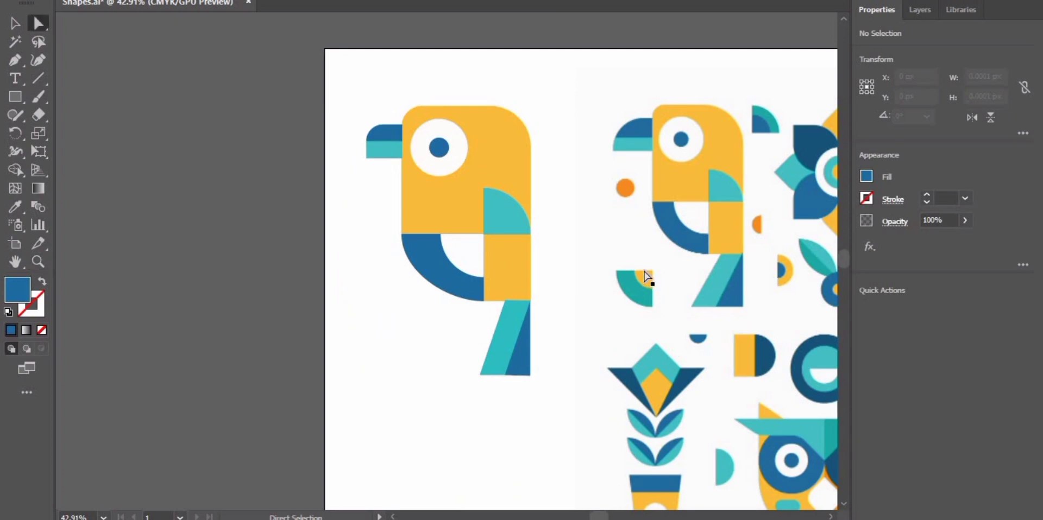
click(14, 98)
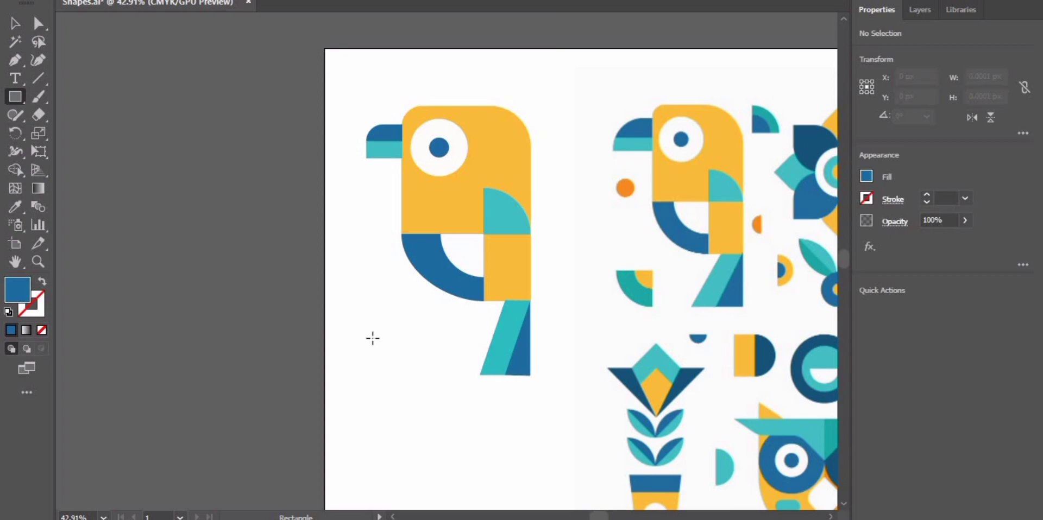
drag(405, 356, 408, 374)
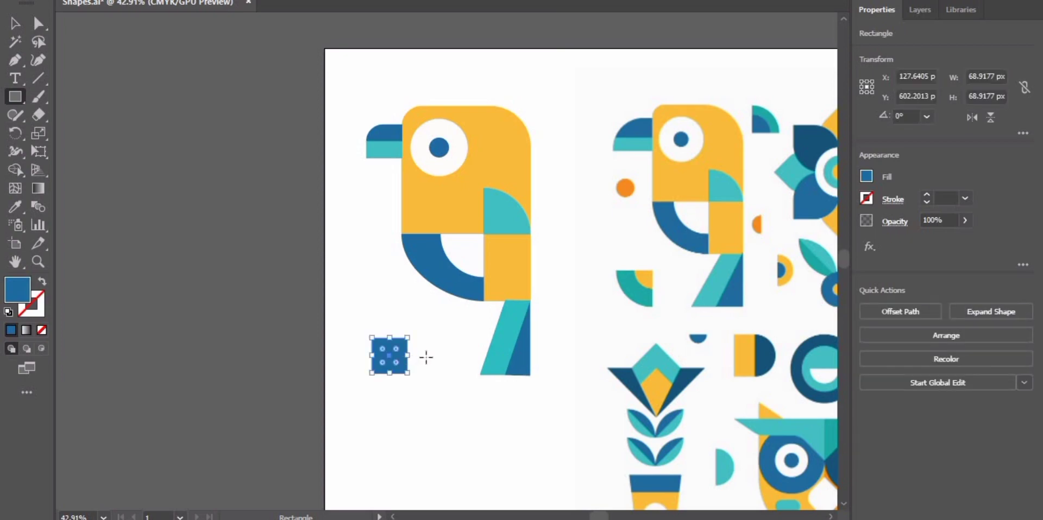
key(i)
click(642, 299)
click(38, 23)
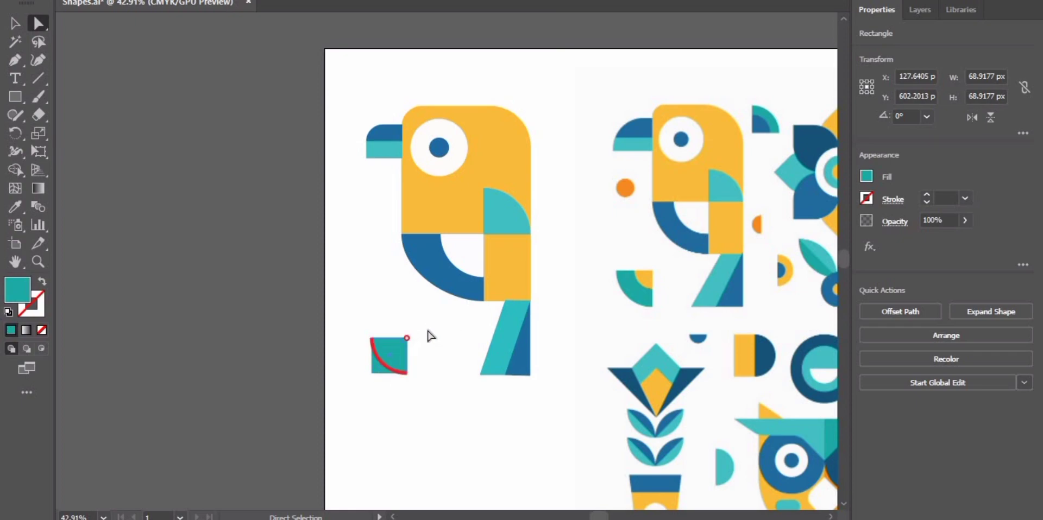
drag(397, 356, 461, 344)
click(461, 344)
Step: Draw a small yellow square for the inner quarter-circle and place it on the teal shape
key(m)
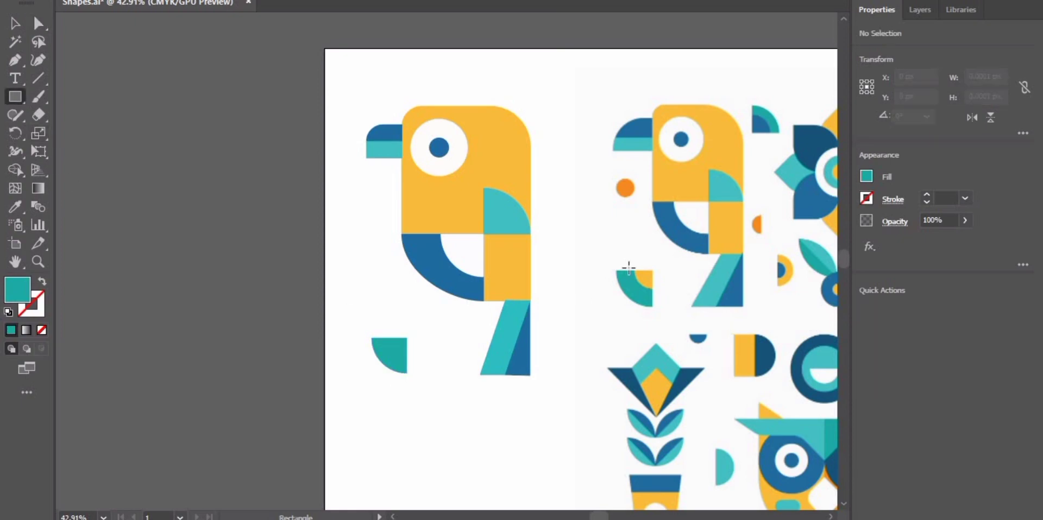
drag(651, 276, 652, 288)
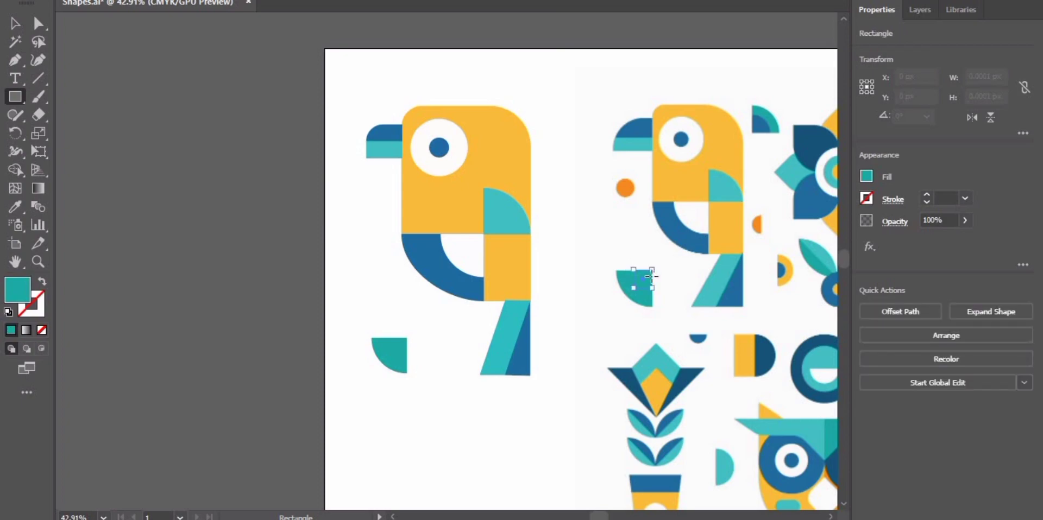
key(i)
click(687, 185)
click(42, 24)
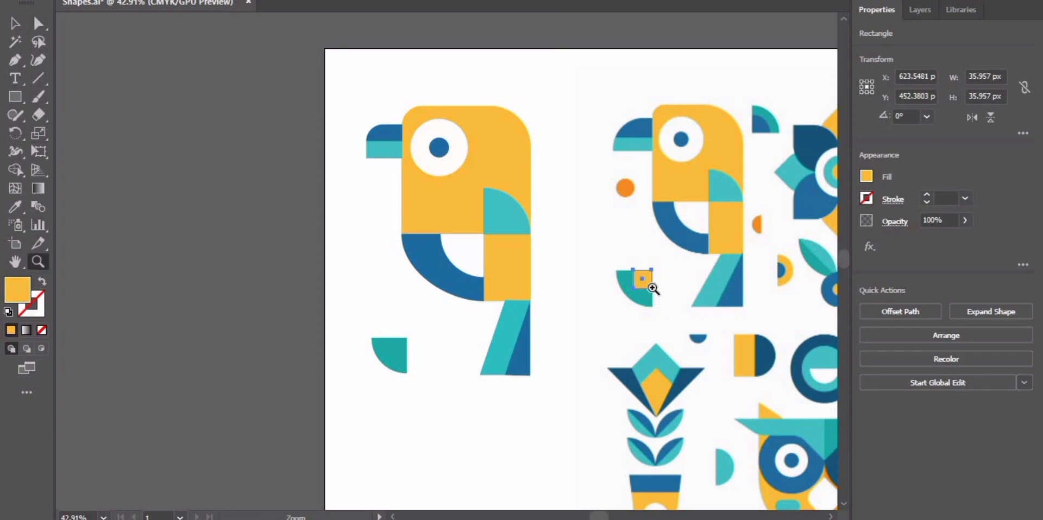
ctrl+click(652, 288)
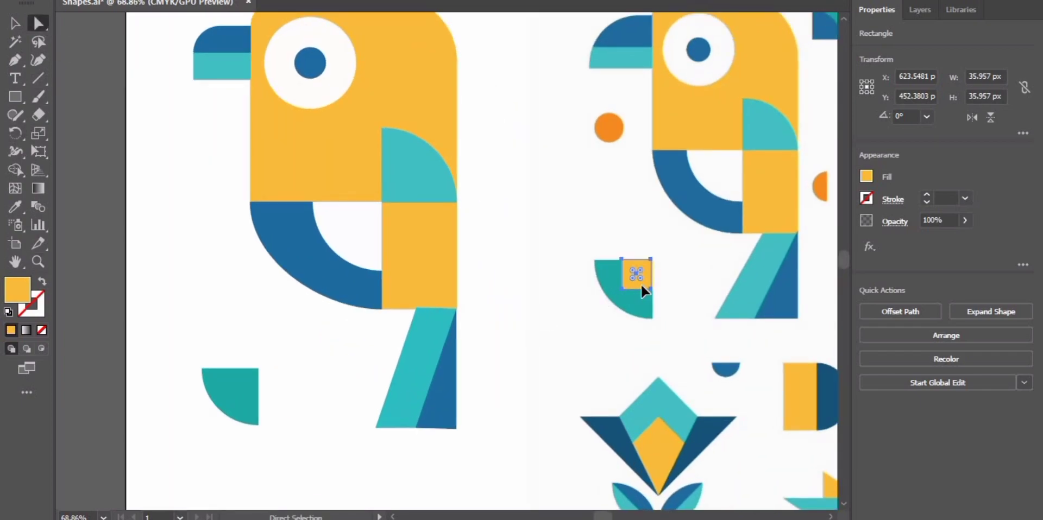
mouse_move(641, 286)
mouse_down()
mouse_move(239, 397)
mouse_move(303, 357)
mouse_up()
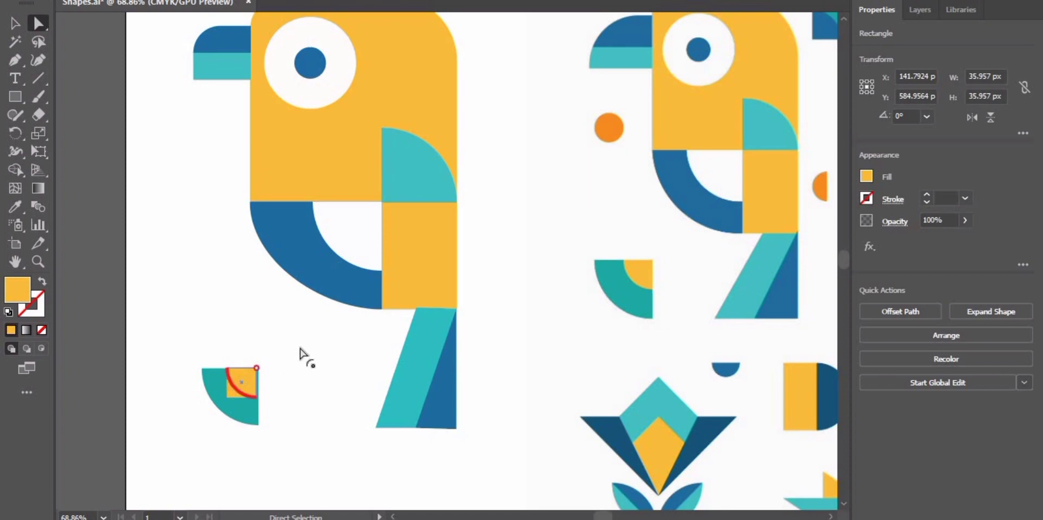
Step: Align the yellow shape to the teal quarter-circle's top-right corner using right and top alignment
shift+click(219, 398)
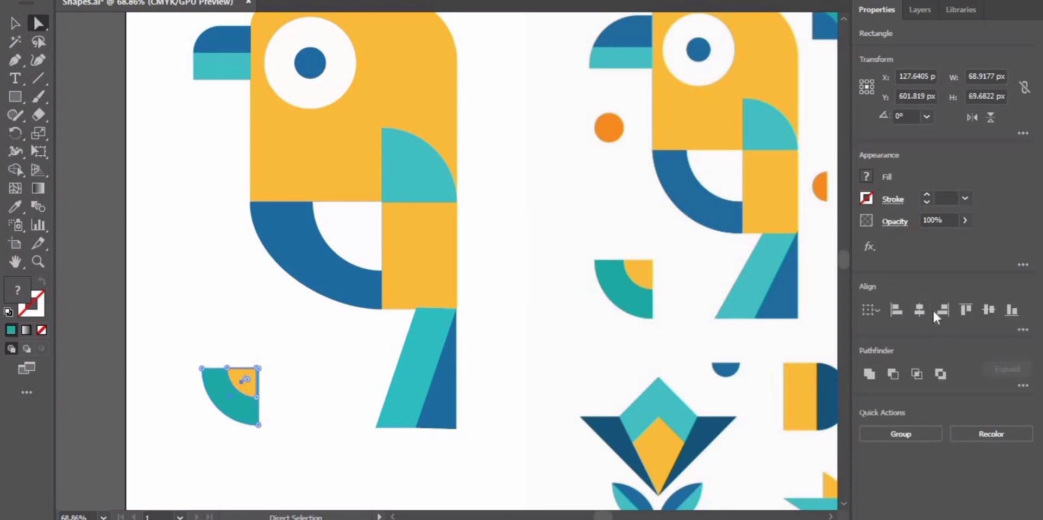
click(941, 310)
click(965, 310)
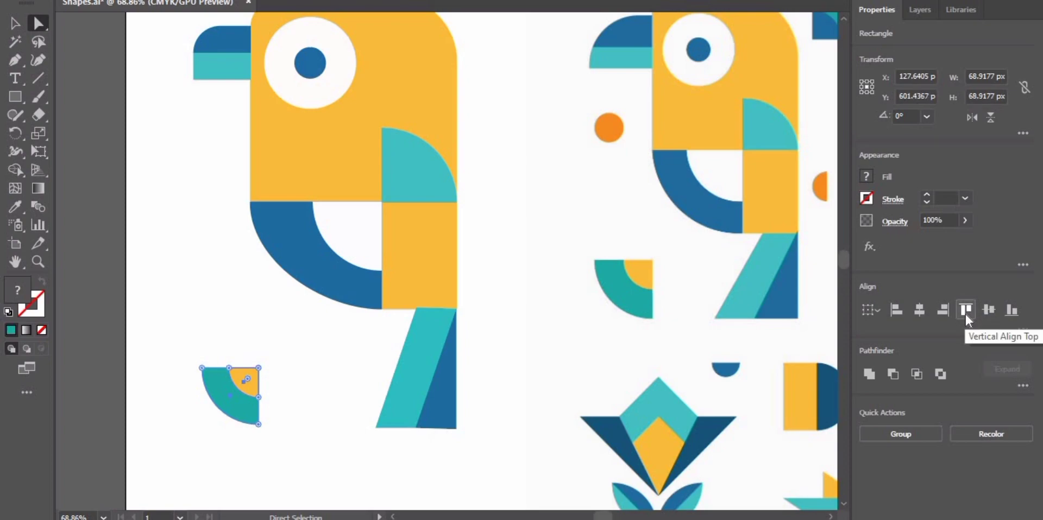
click(1011, 310)
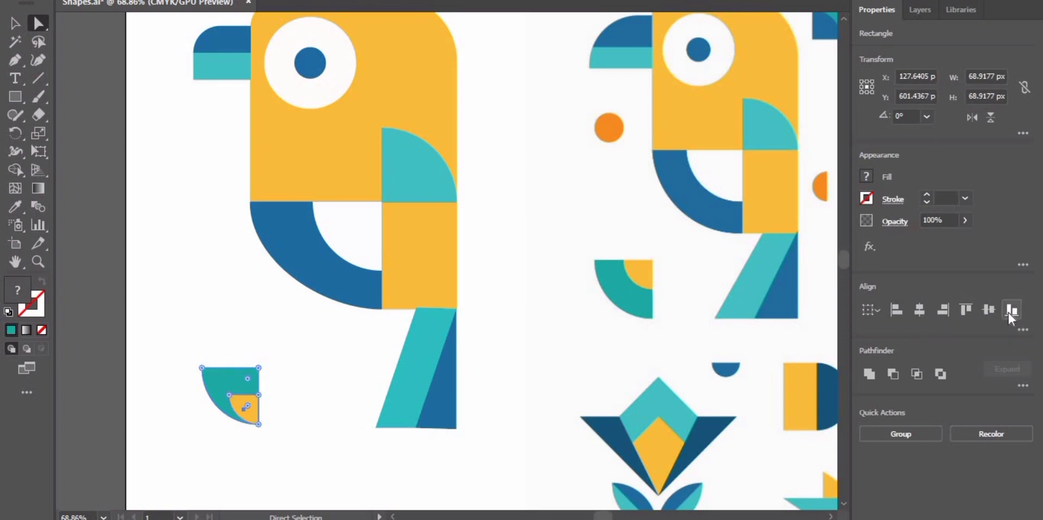
click(965, 311)
click(534, 384)
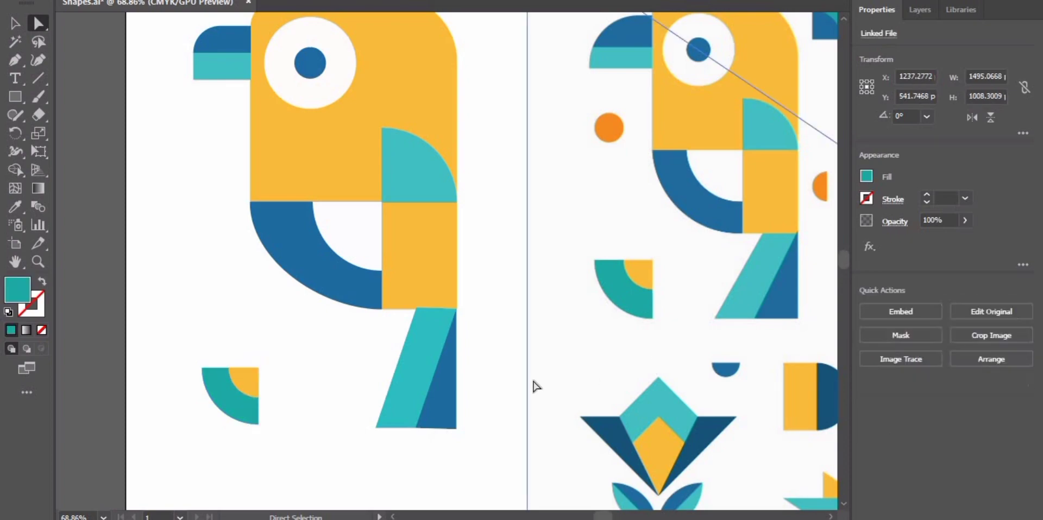
Step: Group the teal and yellow quarter-circles together
drag(185, 338, 294, 429)
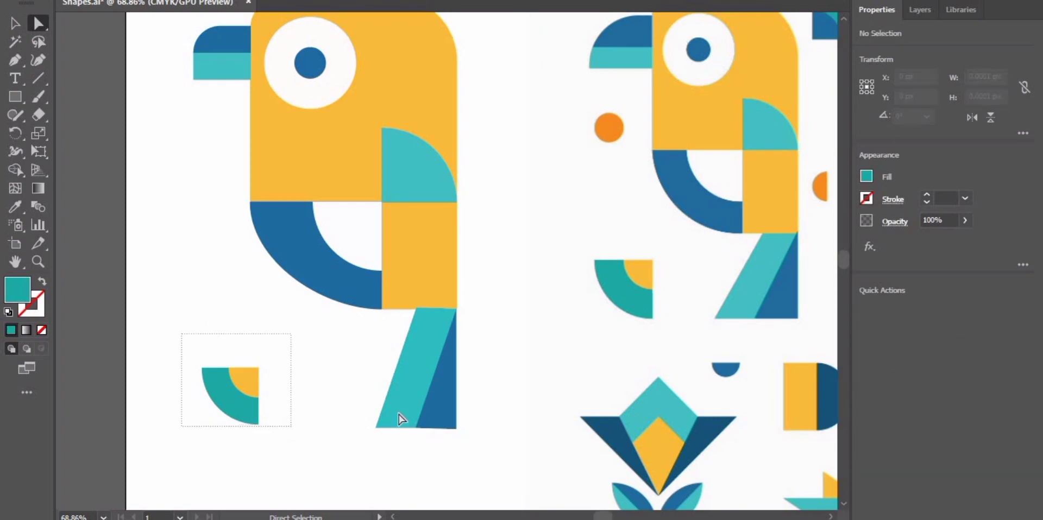
click(885, 432)
click(452, 354)
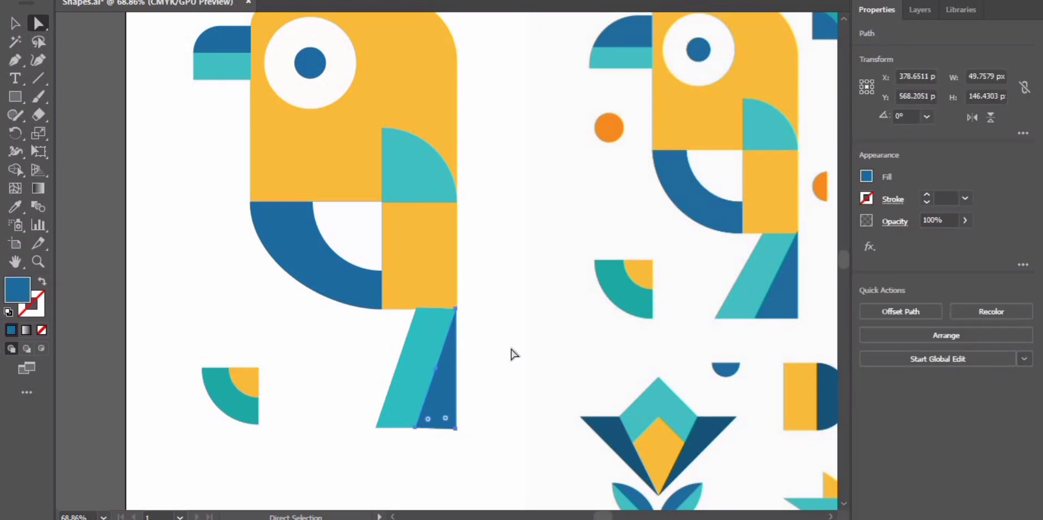
click(549, 326)
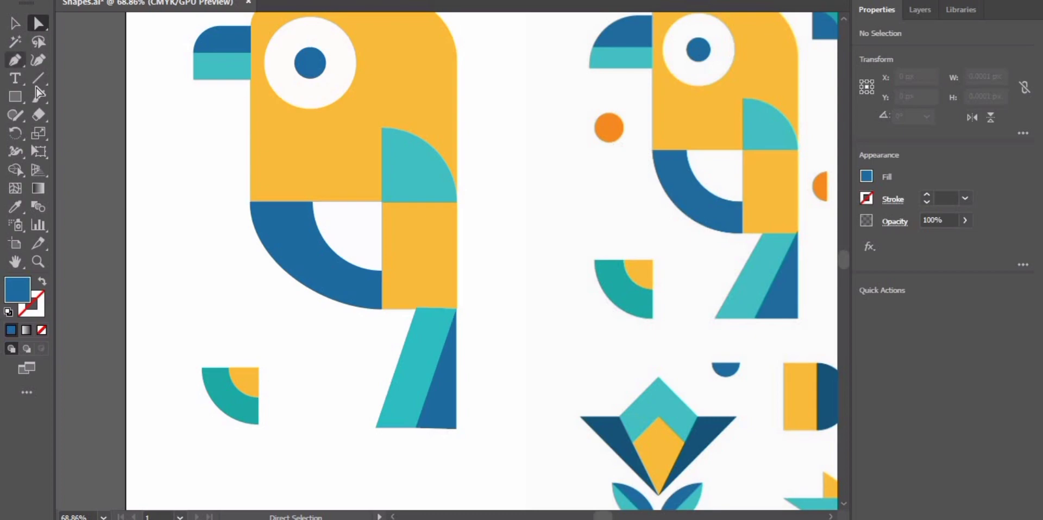
Step: Draw a small square left of the parrot's head, fill it orange, and round it into a circle
key(m)
drag(204, 172, 220, 185)
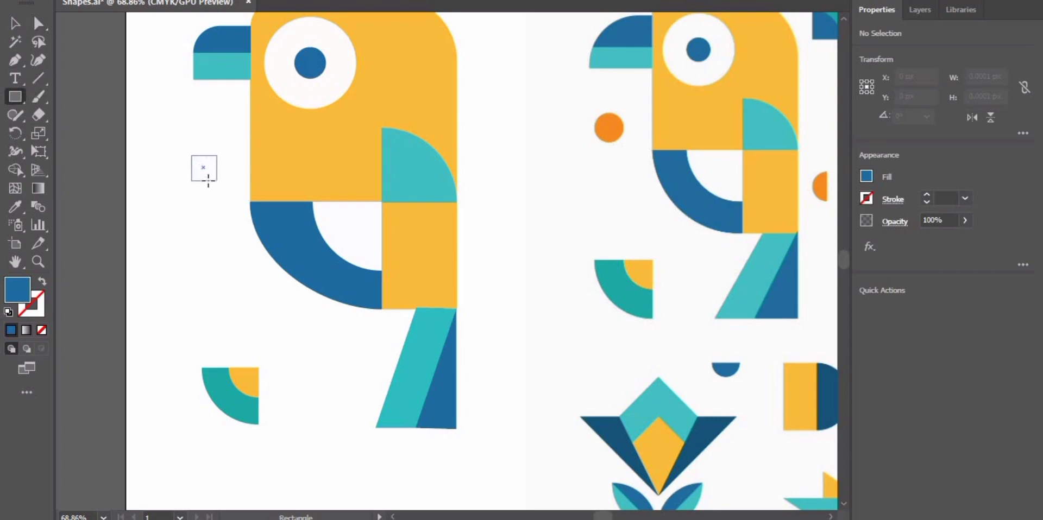
key(i)
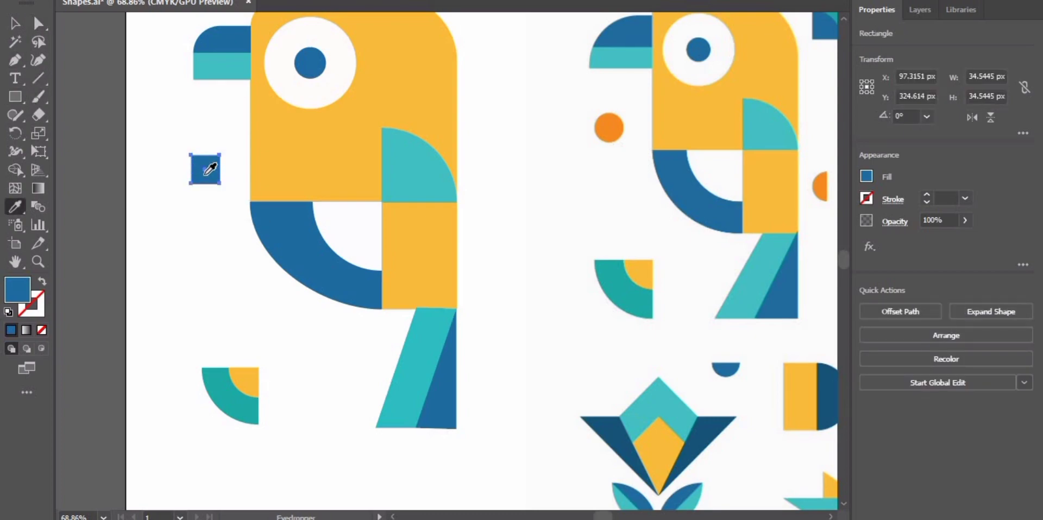
key(z)
key(i)
click(610, 127)
key(a)
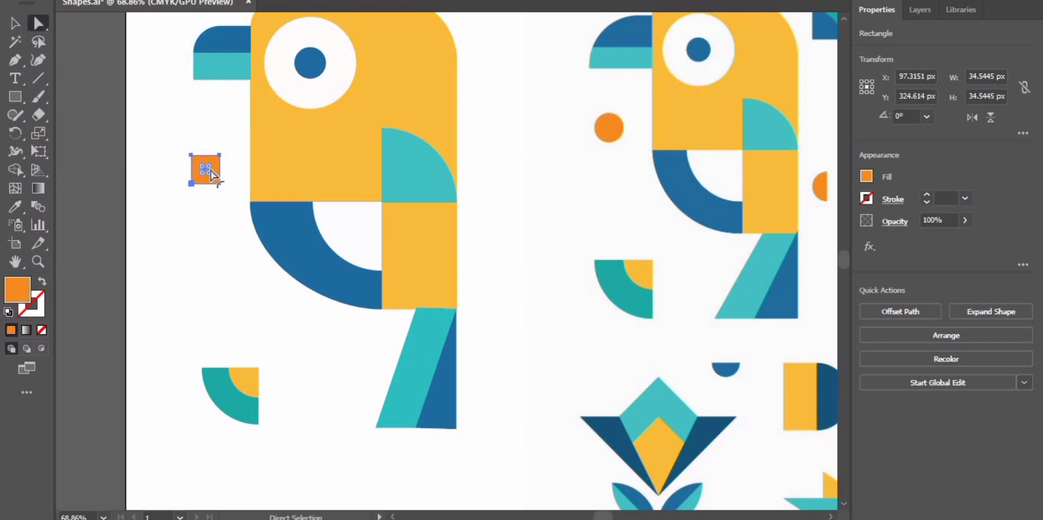
drag(210, 173, 228, 216)
click(487, 210)
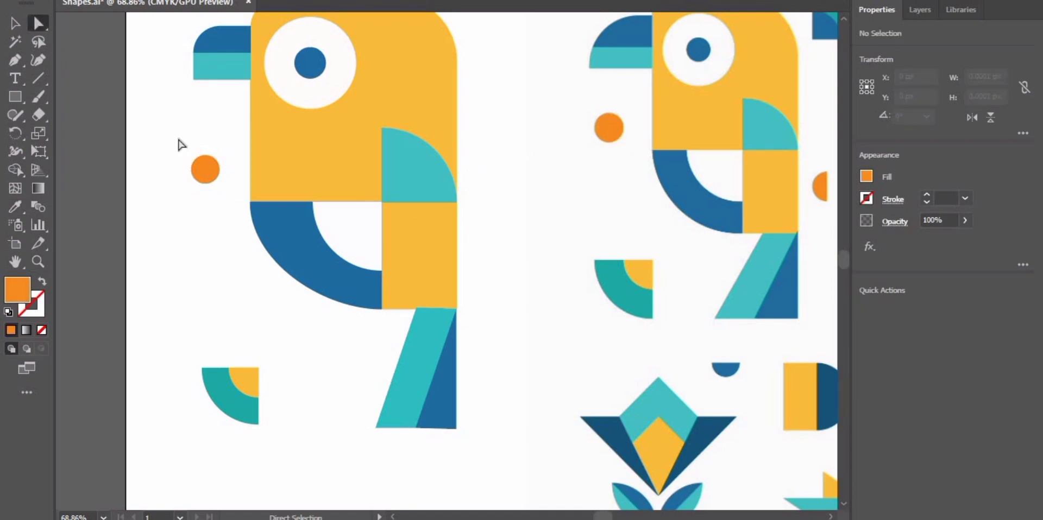
scroll(788, 288, up, 2)
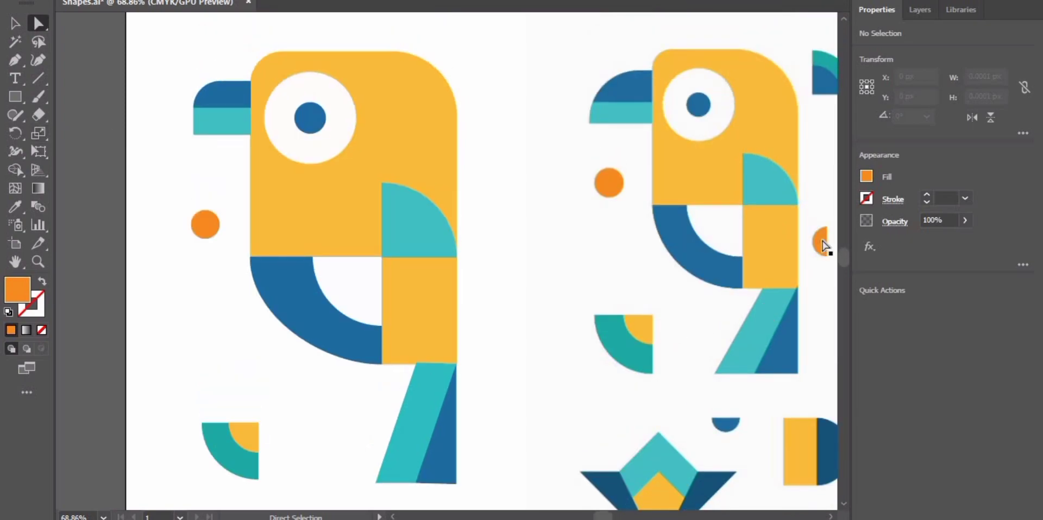
click(16, 97)
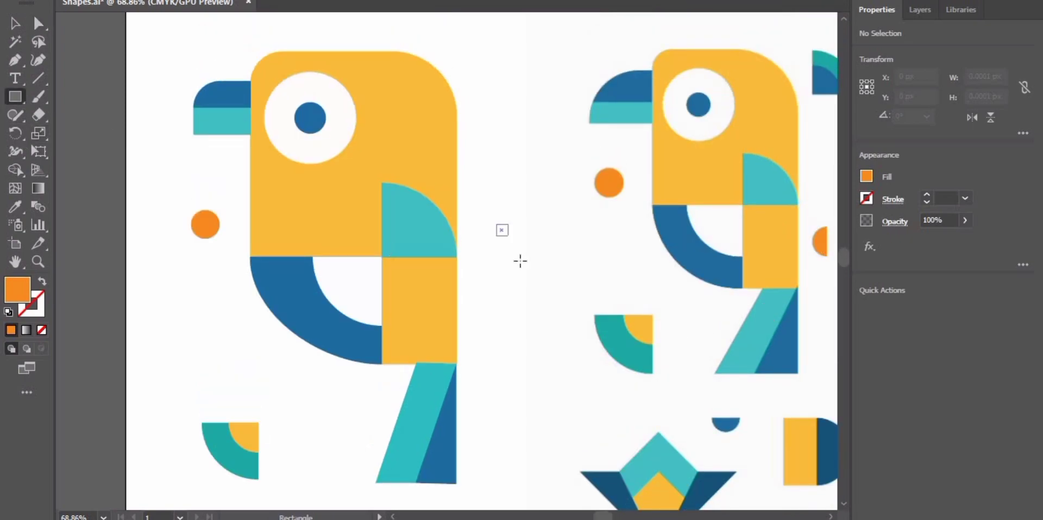
Step: Draw an orange square right of the head, fully round it, and narrow it to a half-circle
drag(520, 261, 517, 254)
click(38, 23)
click(480, 309)
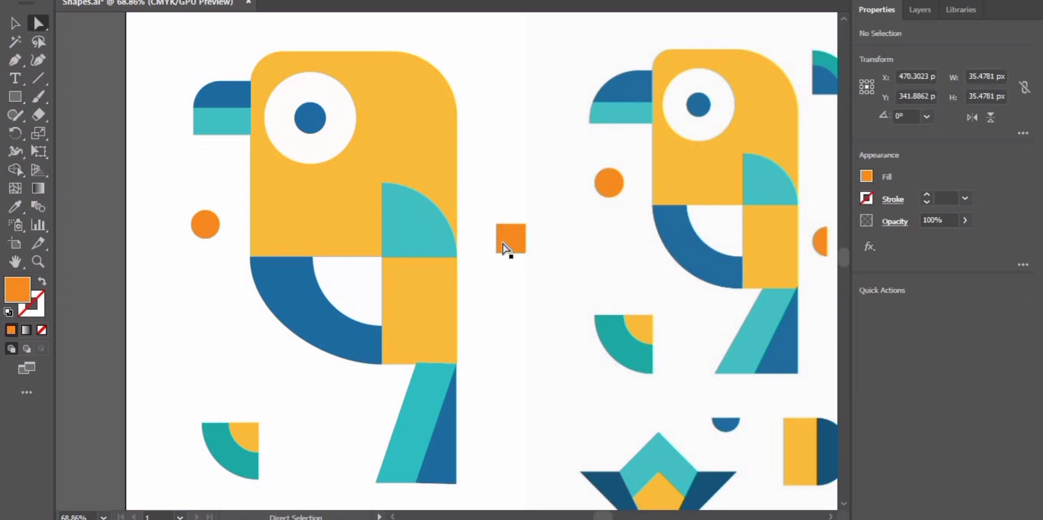
click(503, 249)
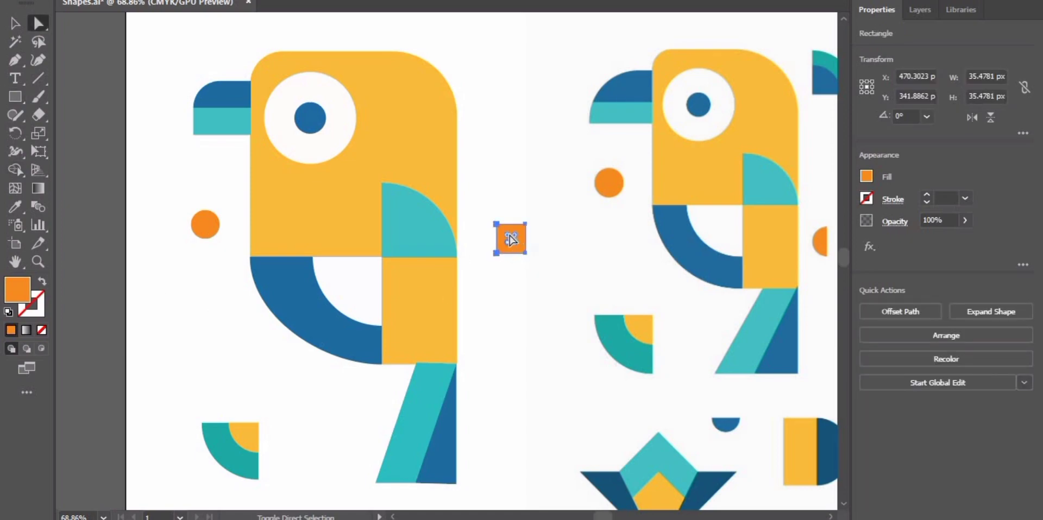
drag(511, 241, 554, 242)
key(v)
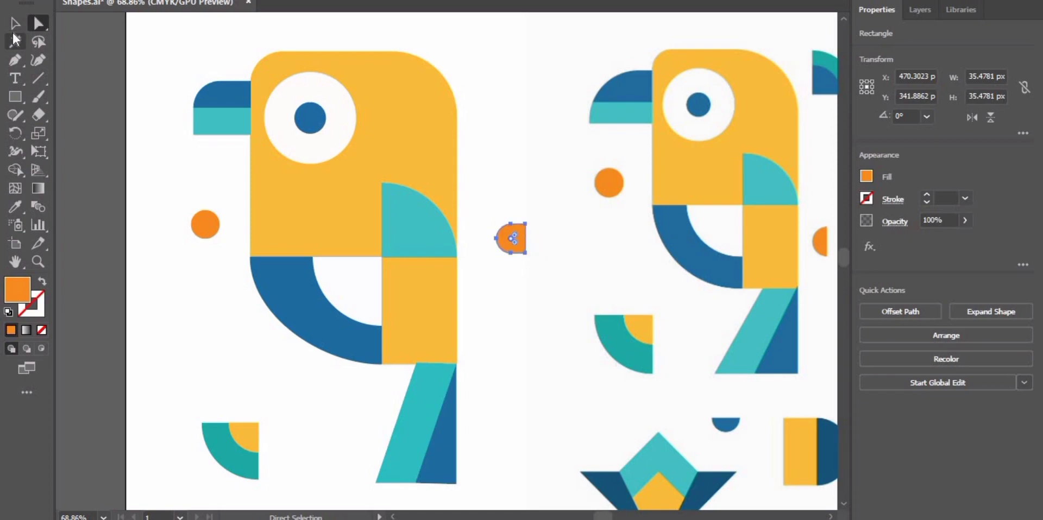
drag(526, 239, 511, 239)
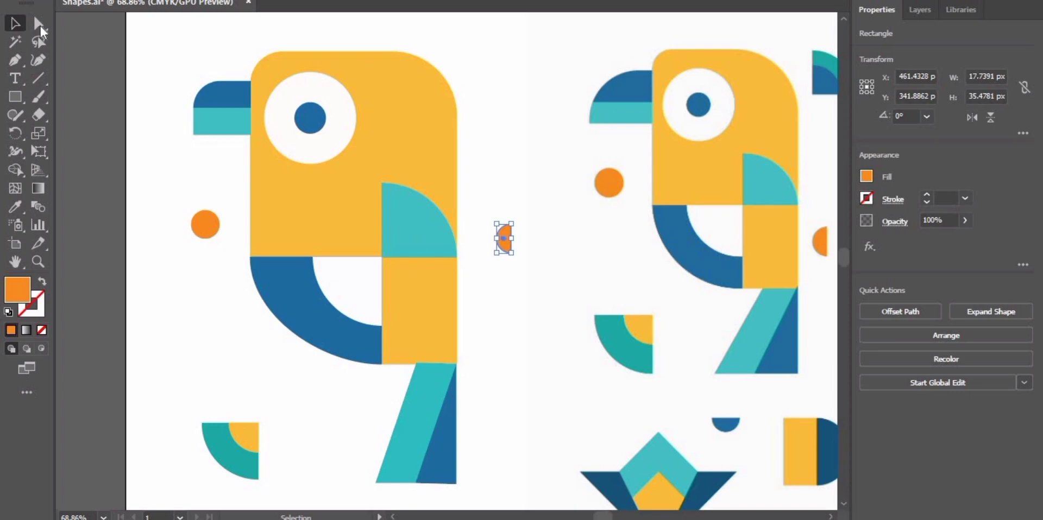
Step: Place the orange half-circle against the body's right side and raise the orange circle toward the beak
click(39, 24)
click(492, 260)
drag(496, 256, 473, 317)
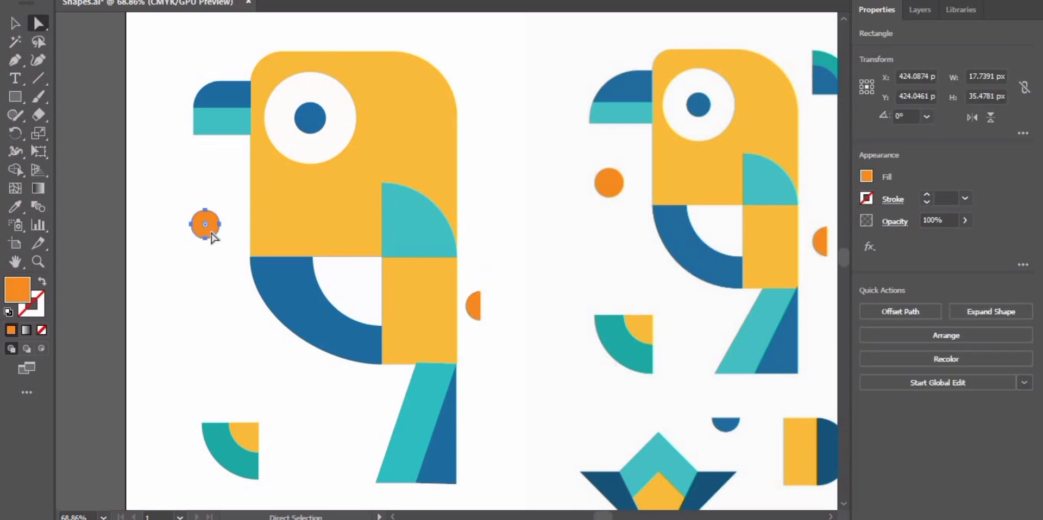
drag(212, 233, 208, 189)
Step: Shorten the teal strip of the beak
click(221, 130)
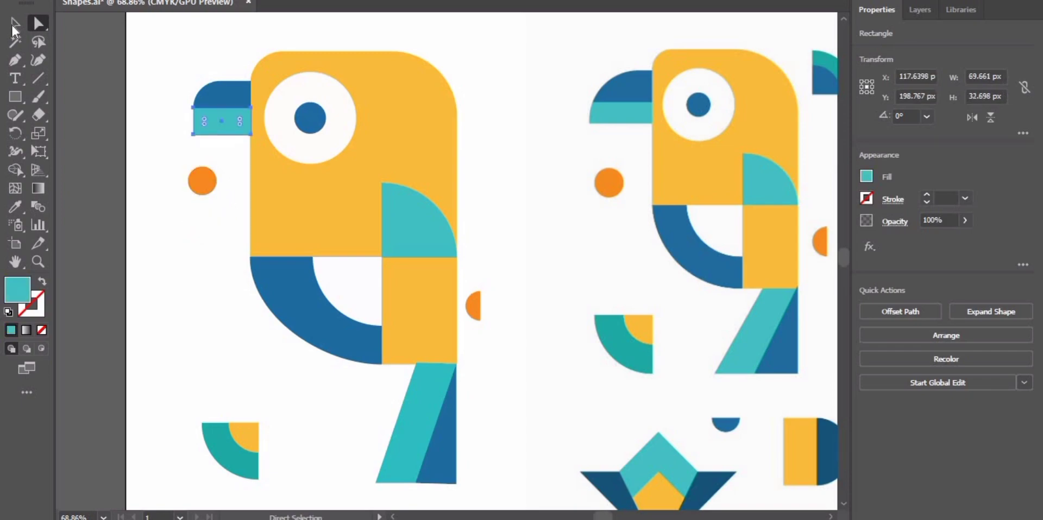
key(v)
drag(222, 130, 222, 126)
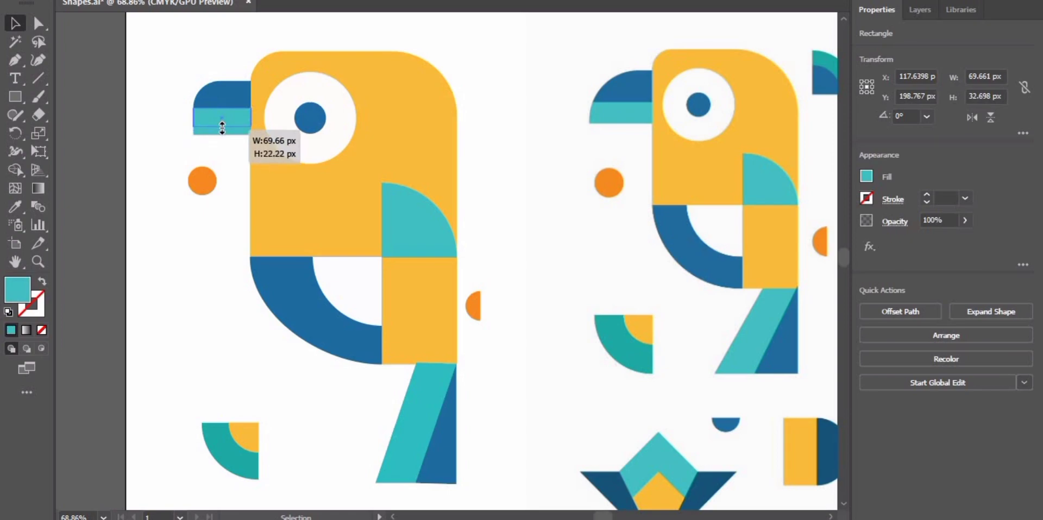
click(506, 378)
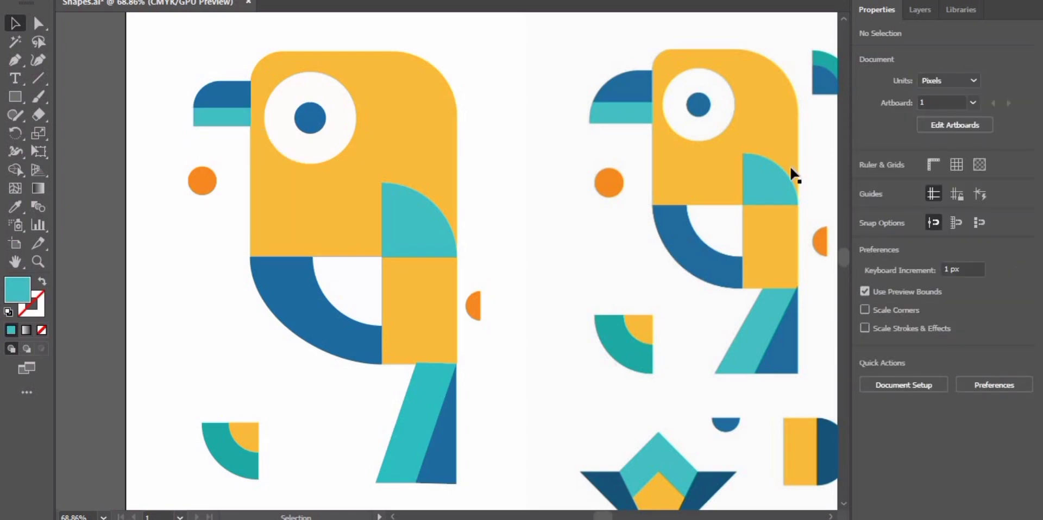
scroll(795, 175, up, 1)
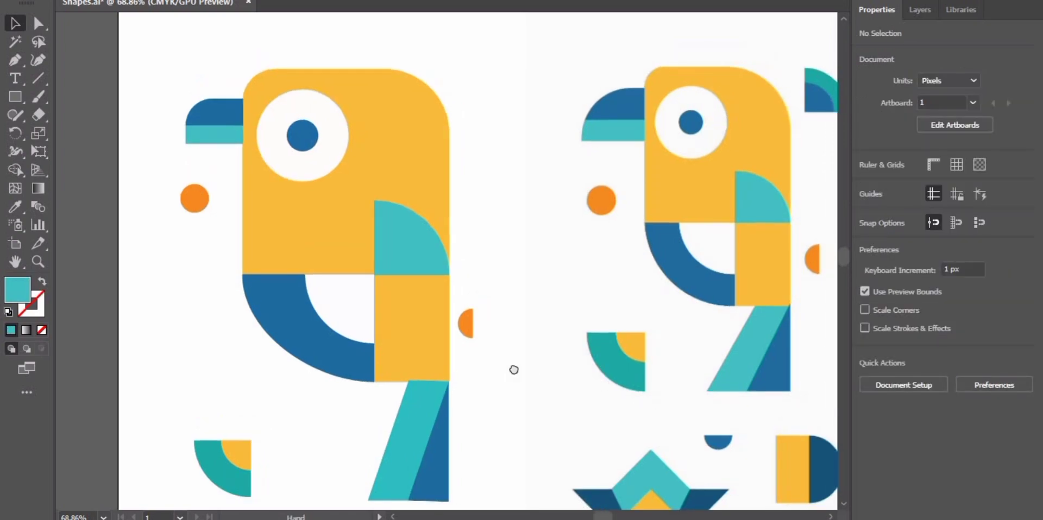
scroll(512, 368, right, 5)
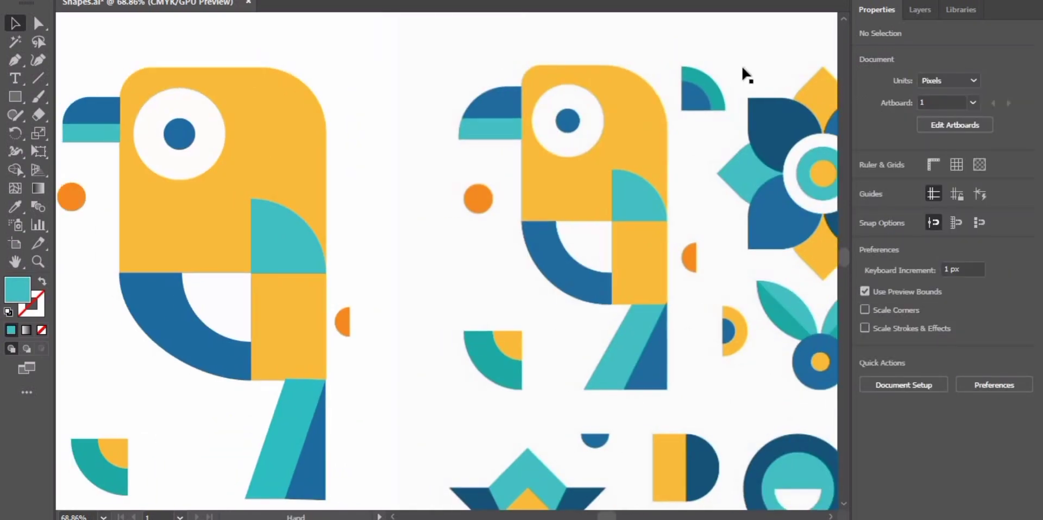
click(15, 97)
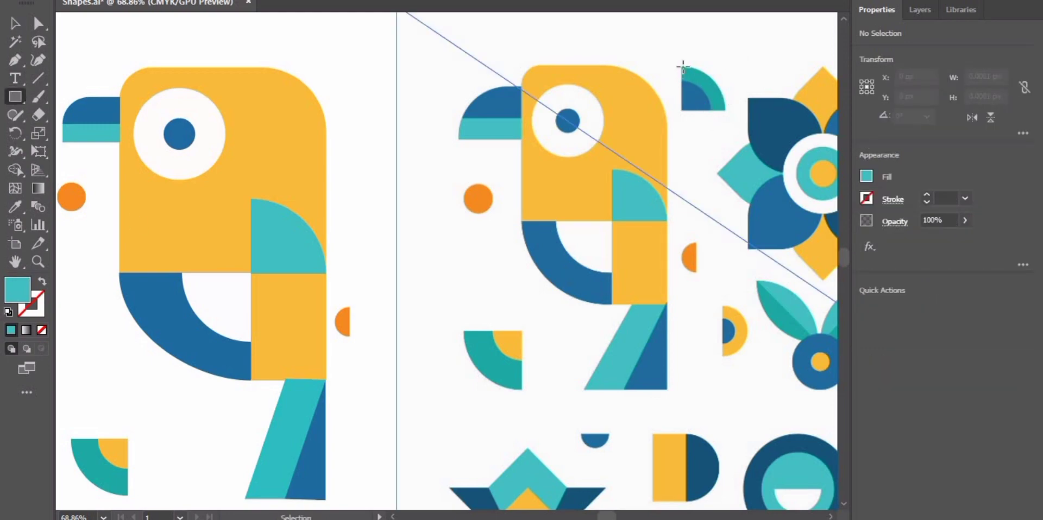
Step: Draw a square, round one corner into a quarter-circle, move it left, and colour it teal
click(683, 66)
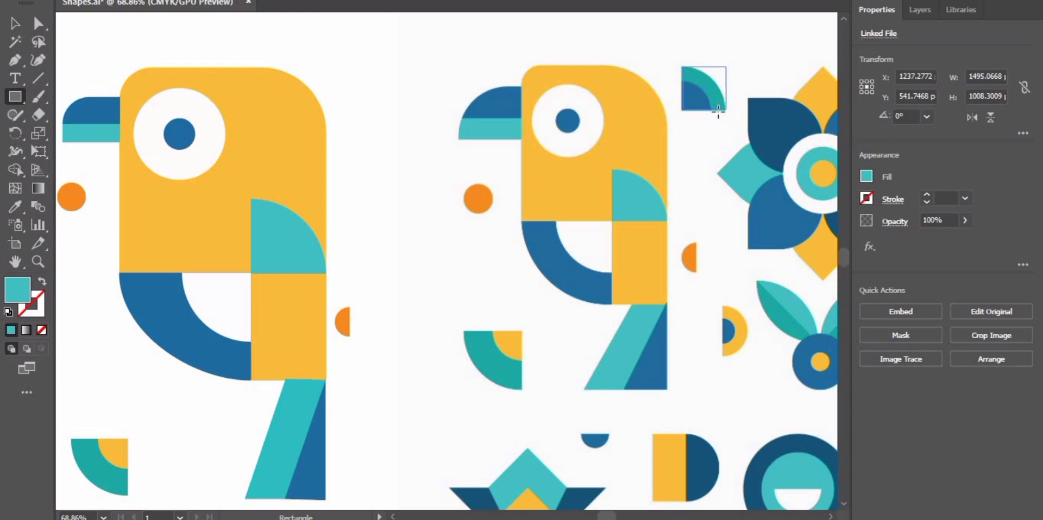
drag(721, 111, 715, 112)
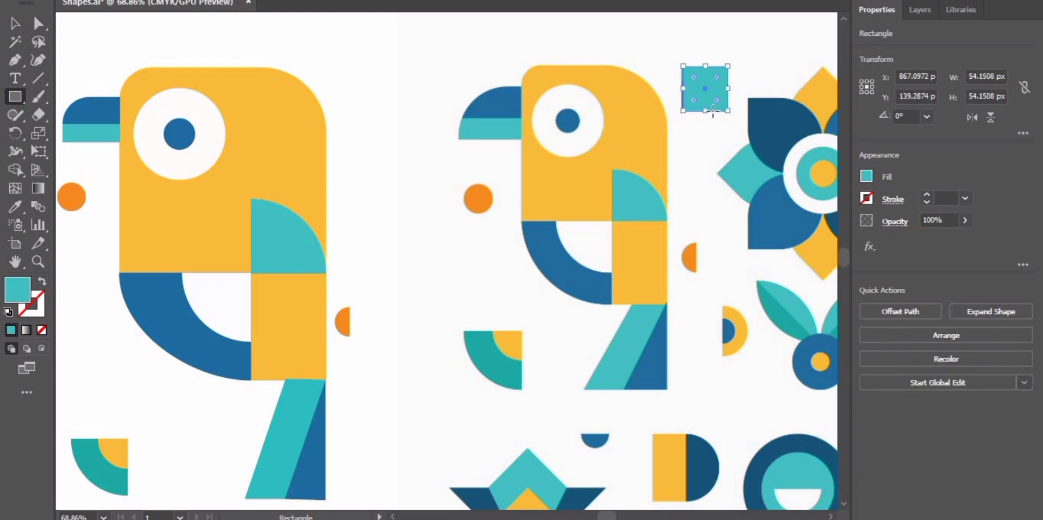
key(i)
click(501, 104)
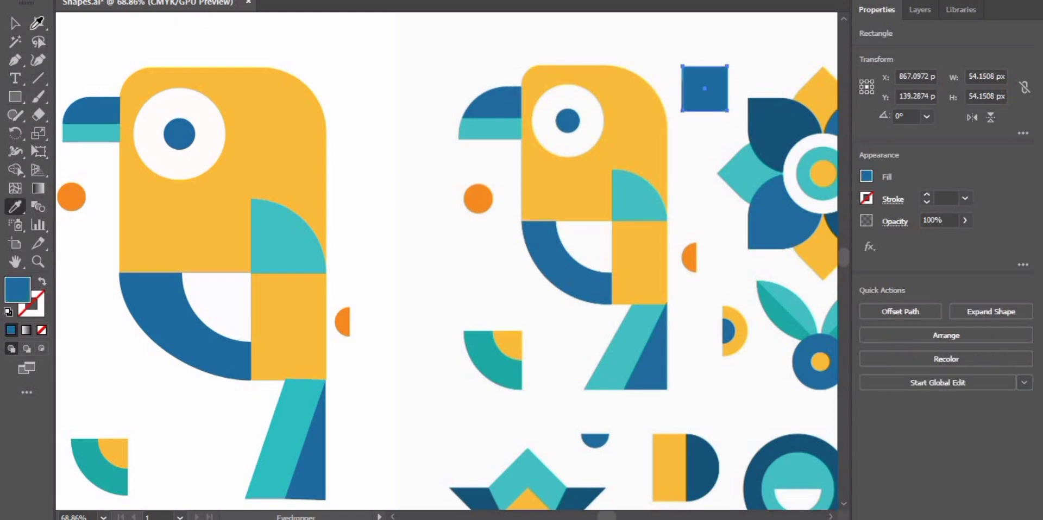
key(a)
mouse_move(713, 85)
mouse_down()
mouse_move(679, 130)
mouse_move(686, 135)
mouse_up()
drag(717, 103, 419, 135)
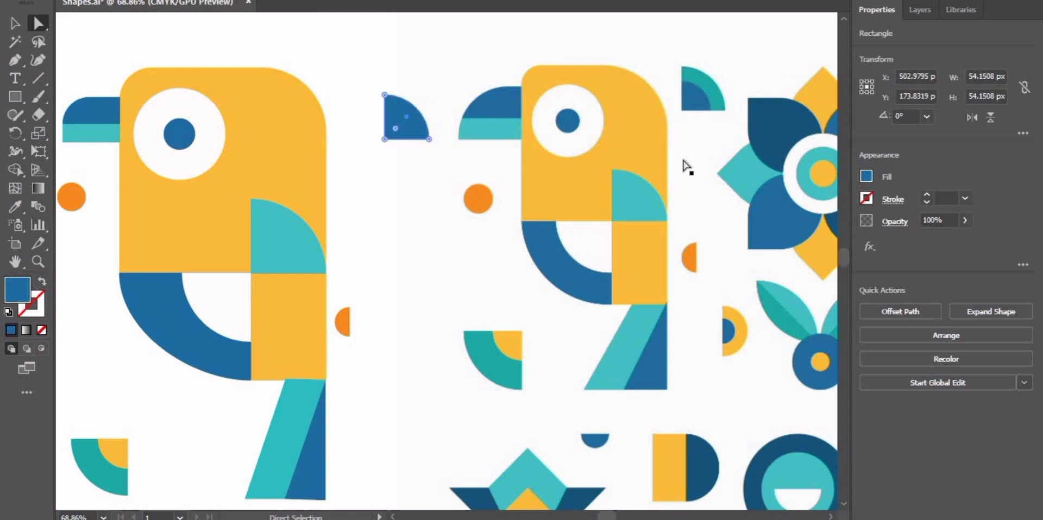
key(i)
click(720, 81)
click(37, 23)
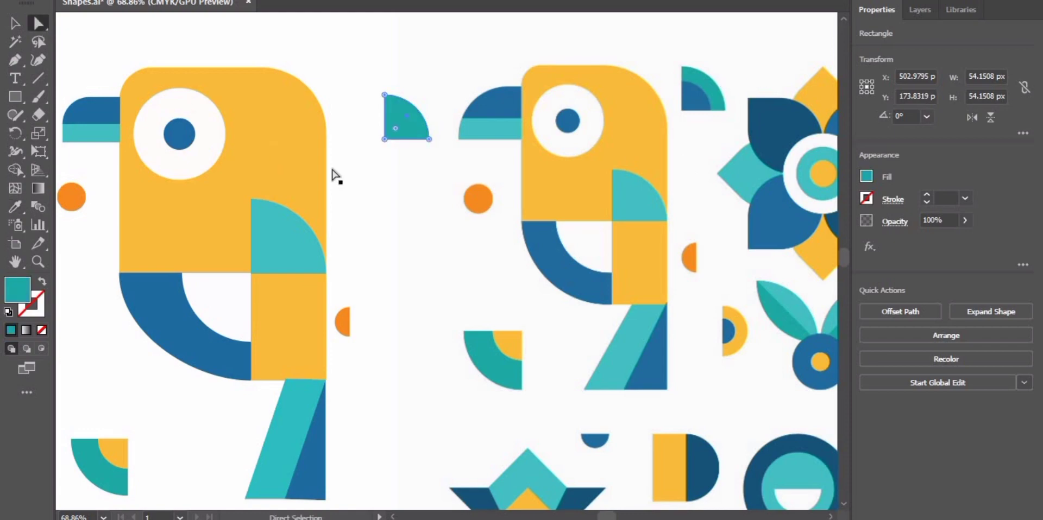
Step: Make a smaller dark-blue quarter-circle and drop it onto the teal one
click(15, 96)
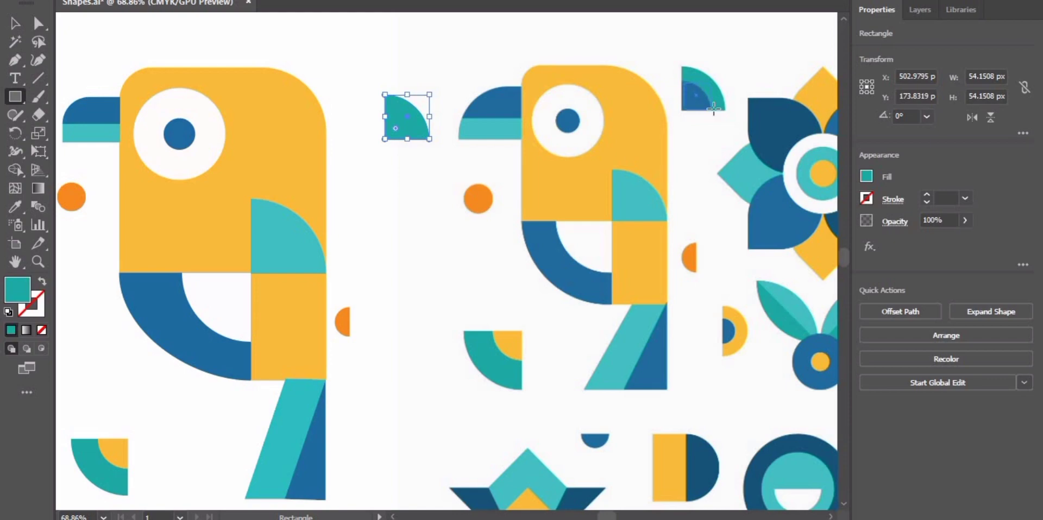
drag(716, 108, 717, 114)
key(i)
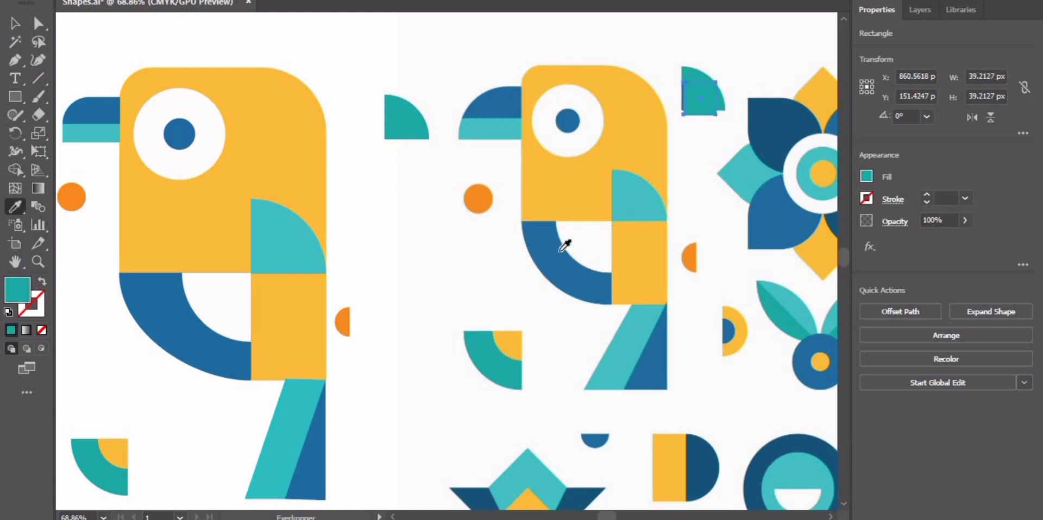
click(560, 242)
click(43, 30)
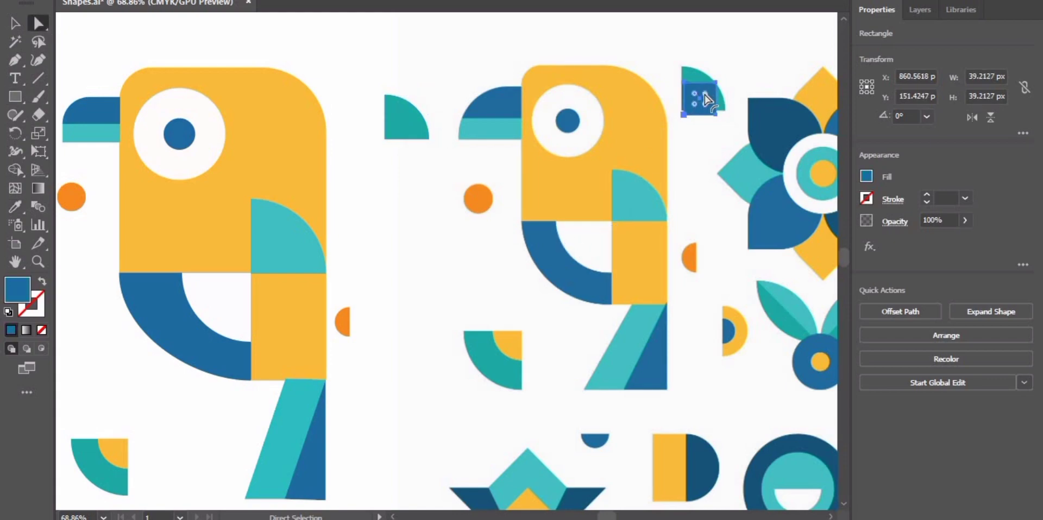
mouse_move(711, 92)
mouse_down()
mouse_move(707, 106)
mouse_move(421, 130)
mouse_up()
click(419, 128)
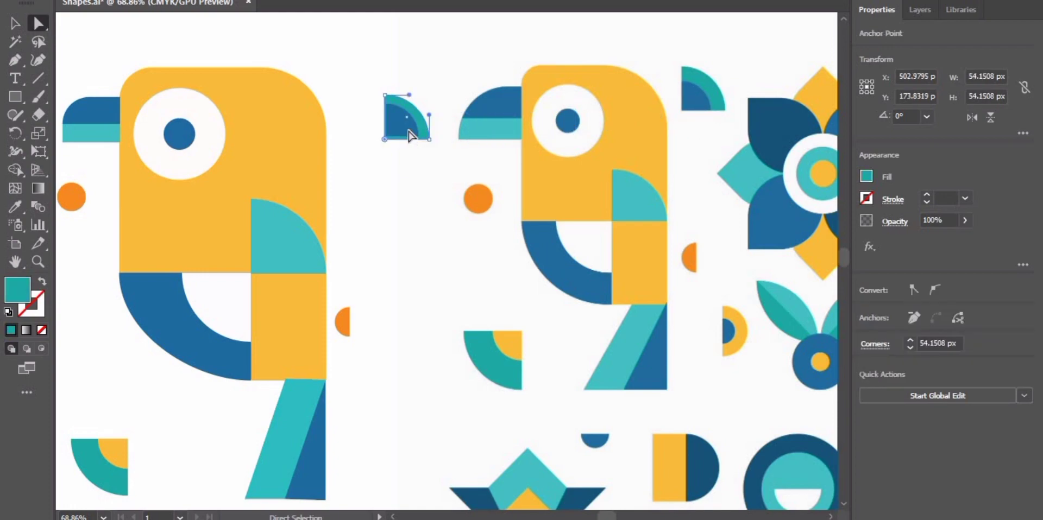
Step: Align the two quarter-circles by their bottom and left edges and group them
click(422, 131)
shift+click(421, 131)
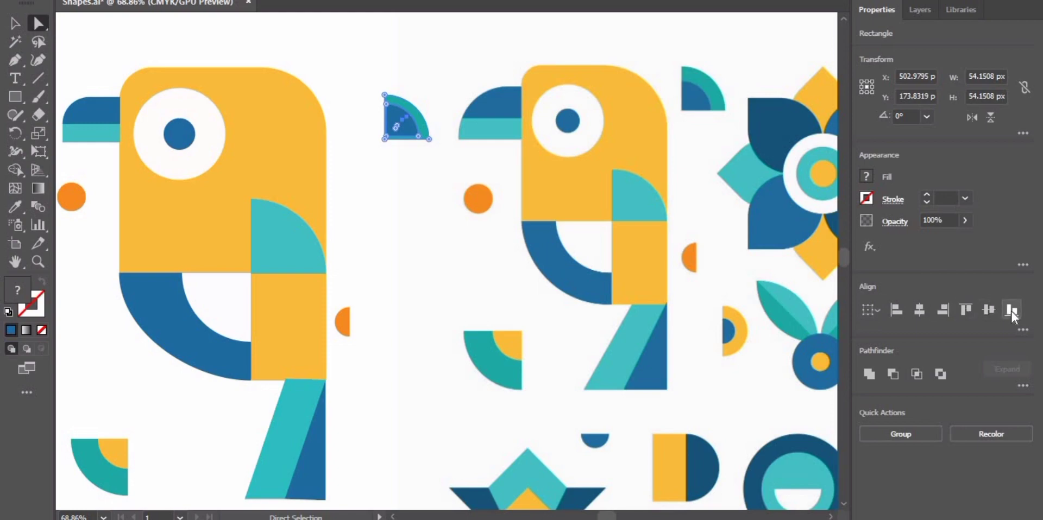
click(1012, 312)
click(889, 302)
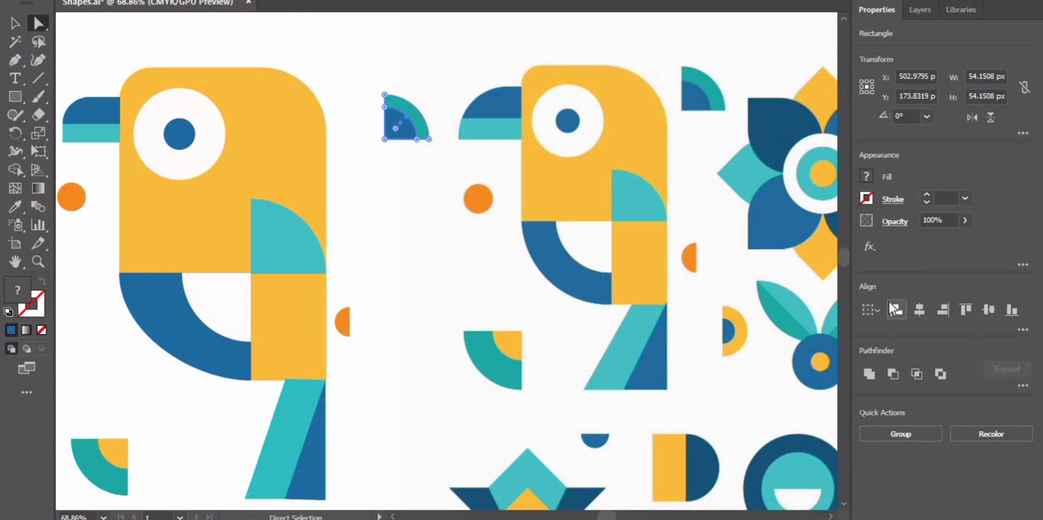
click(375, 213)
drag(362, 67, 435, 147)
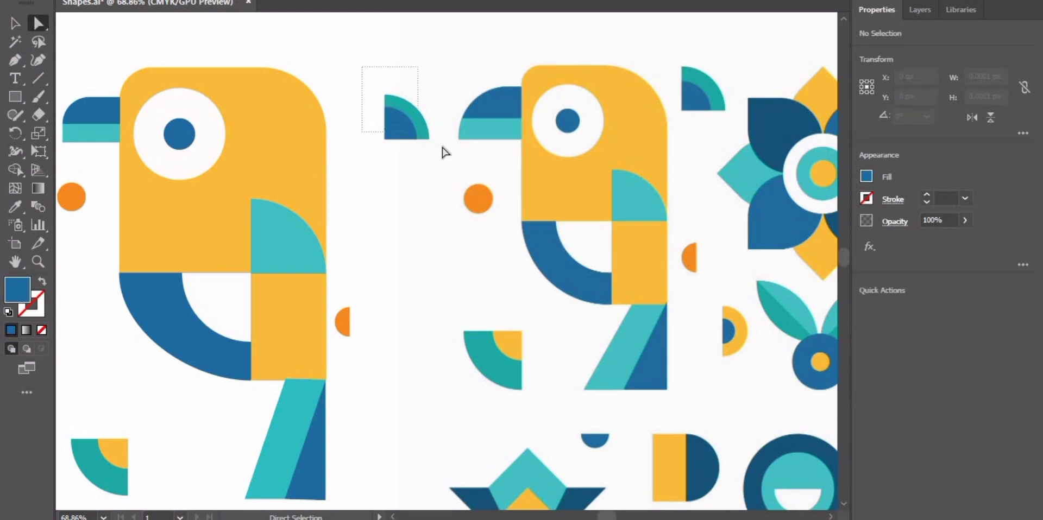
click(447, 218)
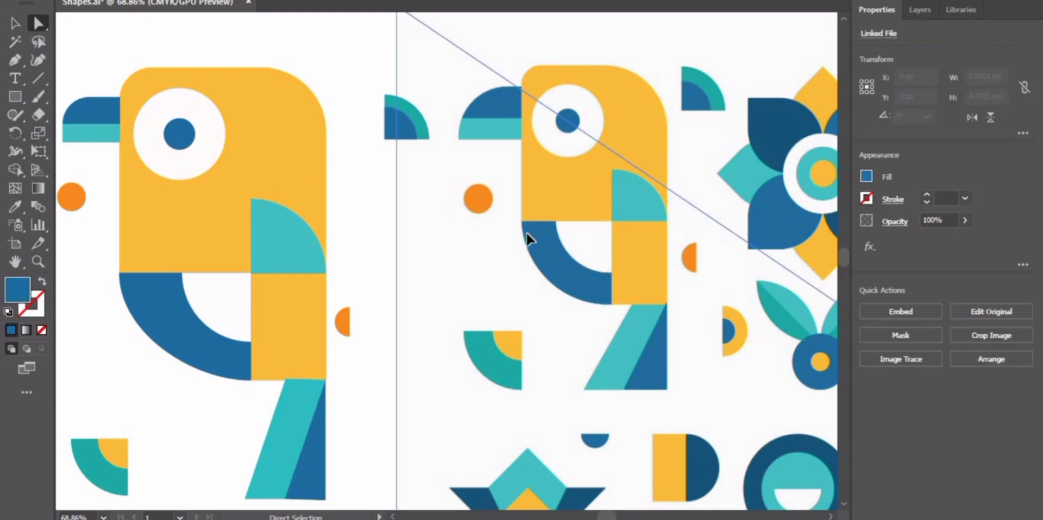
drag(526, 233, 608, 243)
drag(347, 46, 439, 156)
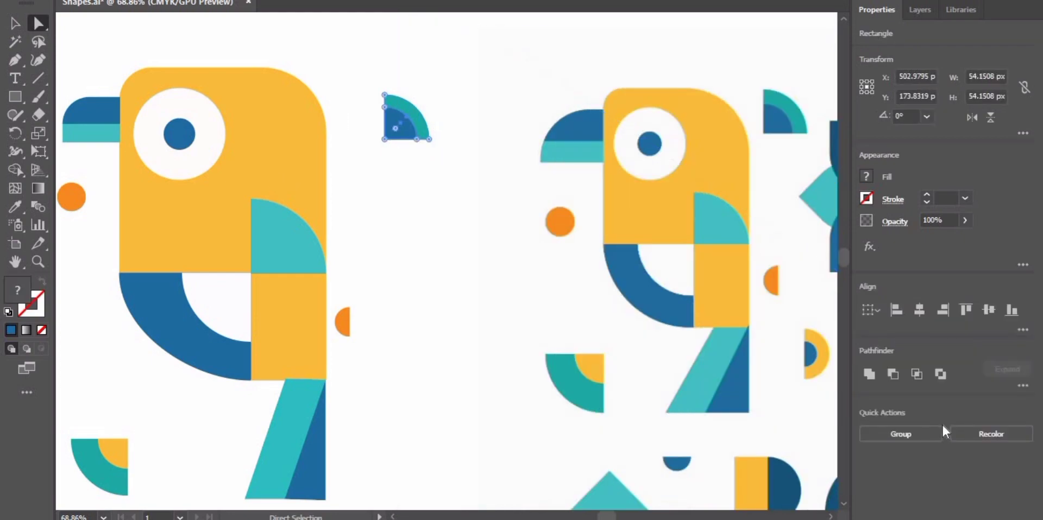
click(924, 435)
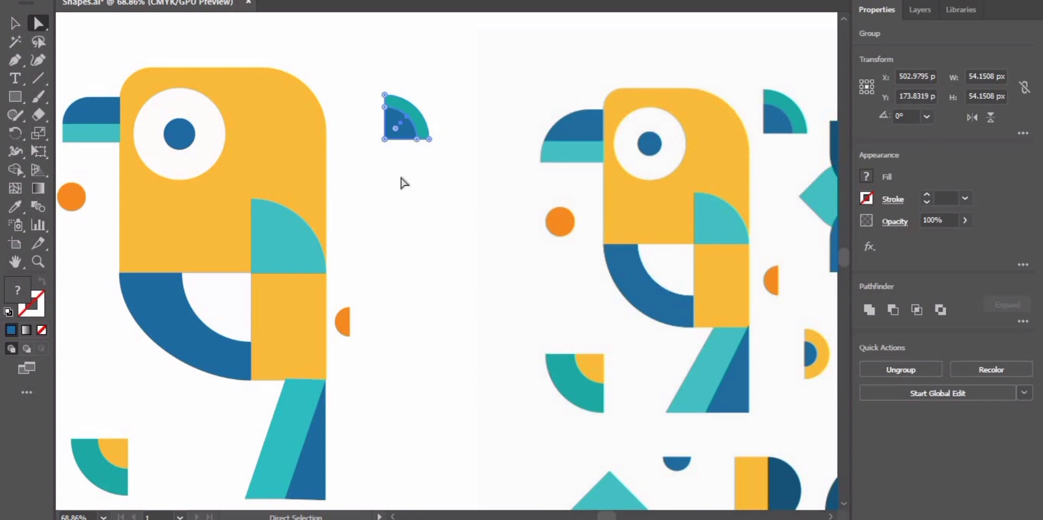
Step: Move the quarter-circle group beside the top of the parrot's head
click(401, 132)
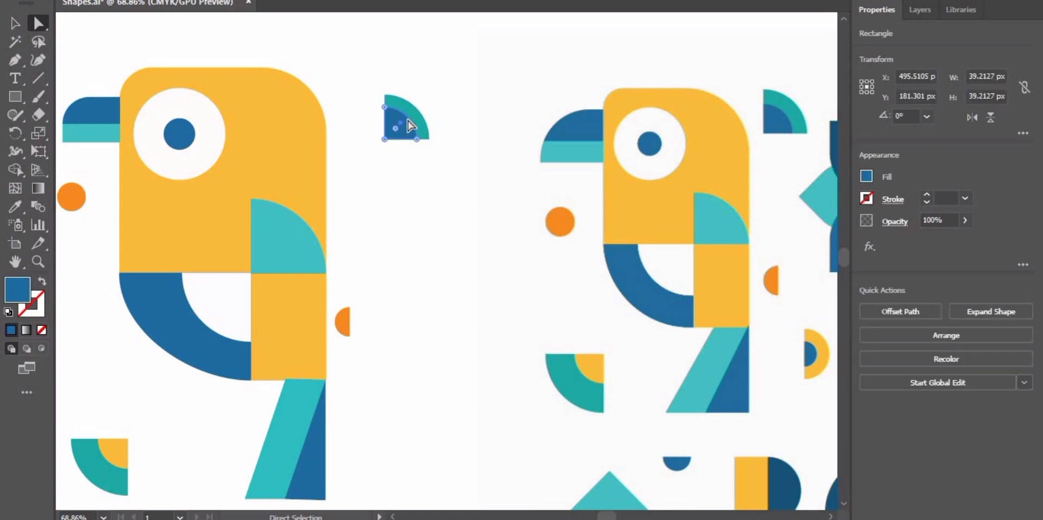
drag(405, 146, 369, 109)
click(13, 23)
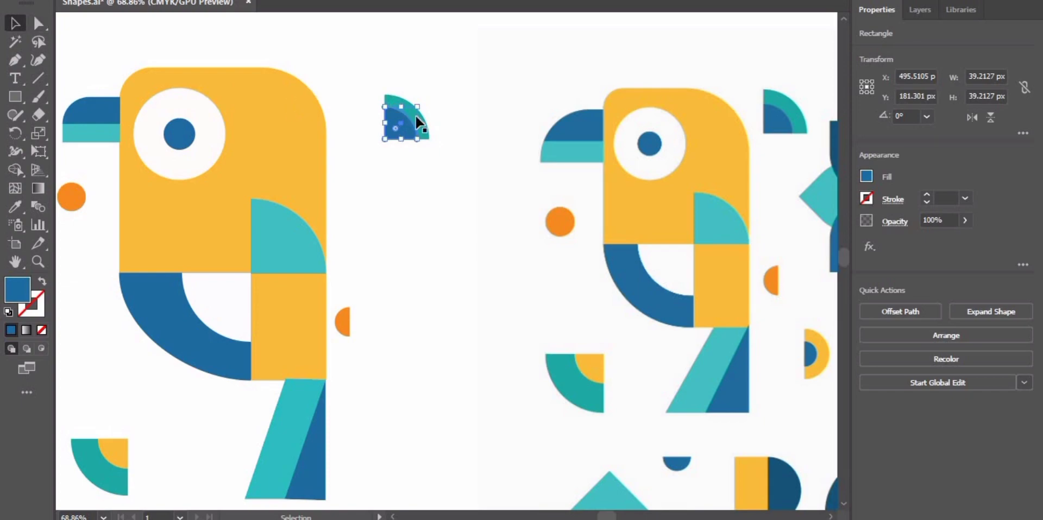
click(424, 121)
mouse_move(419, 115)
mouse_down()
mouse_move(396, 118)
mouse_move(371, 78)
mouse_move(373, 96)
mouse_up()
Step: Zoom out and group every shape of the left bird together
click(435, 180)
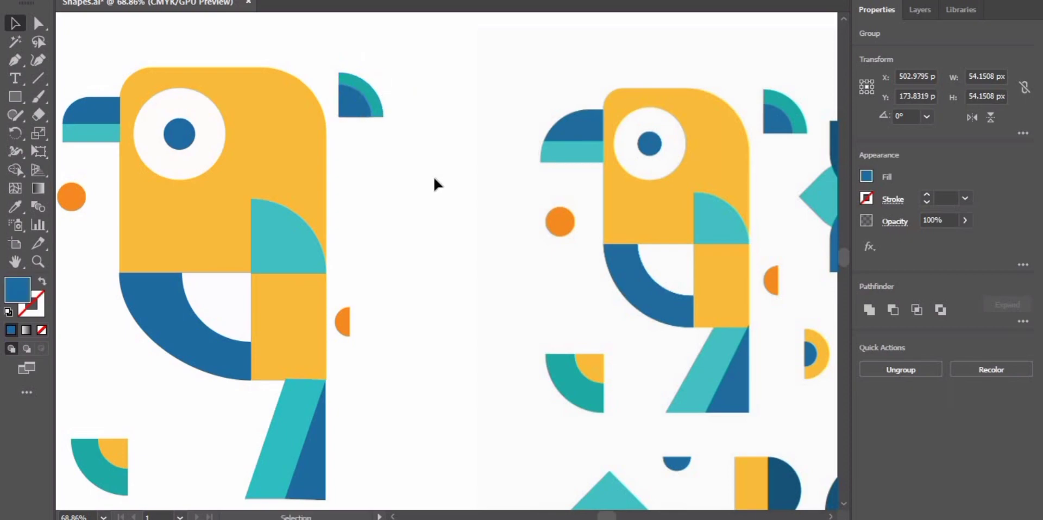
key(z)
drag(451, 164, 392, 166)
click(43, 27)
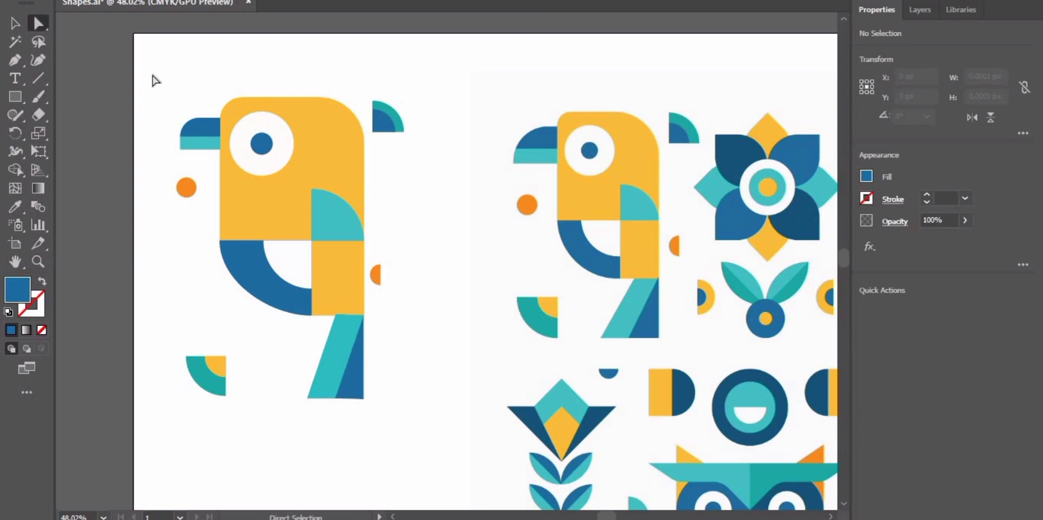
drag(152, 56, 438, 402)
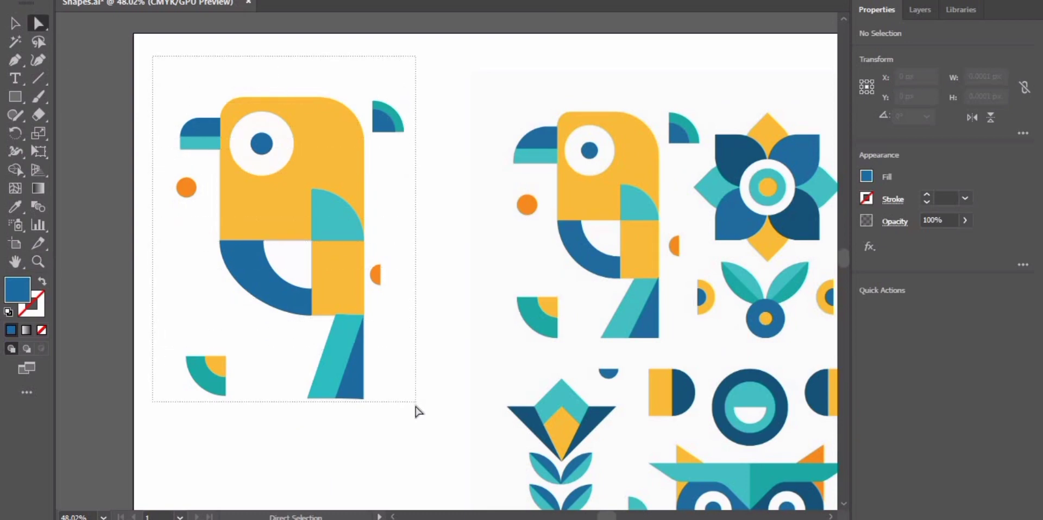
click(889, 430)
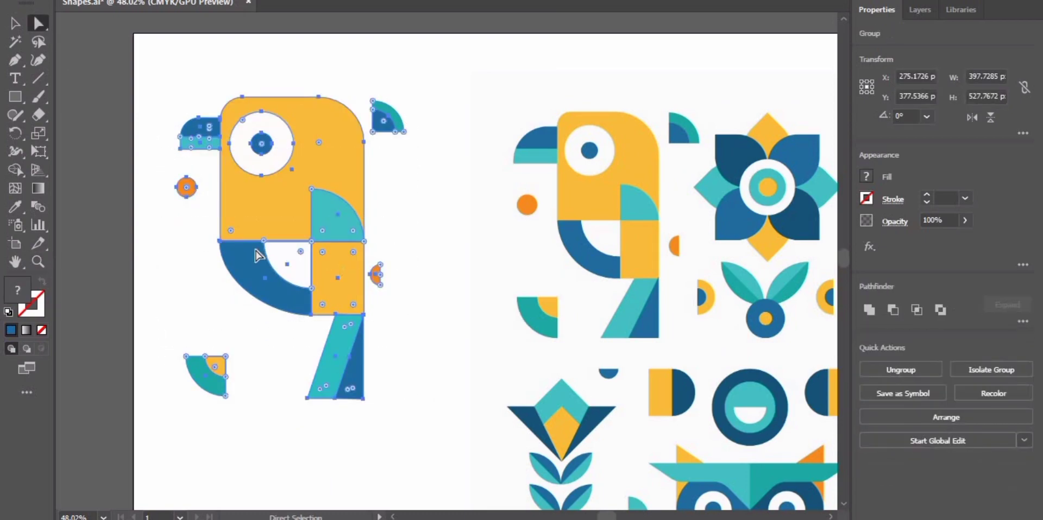
Step: Scale the bird group to about 336×456 px and move it up and left
click(7, 20)
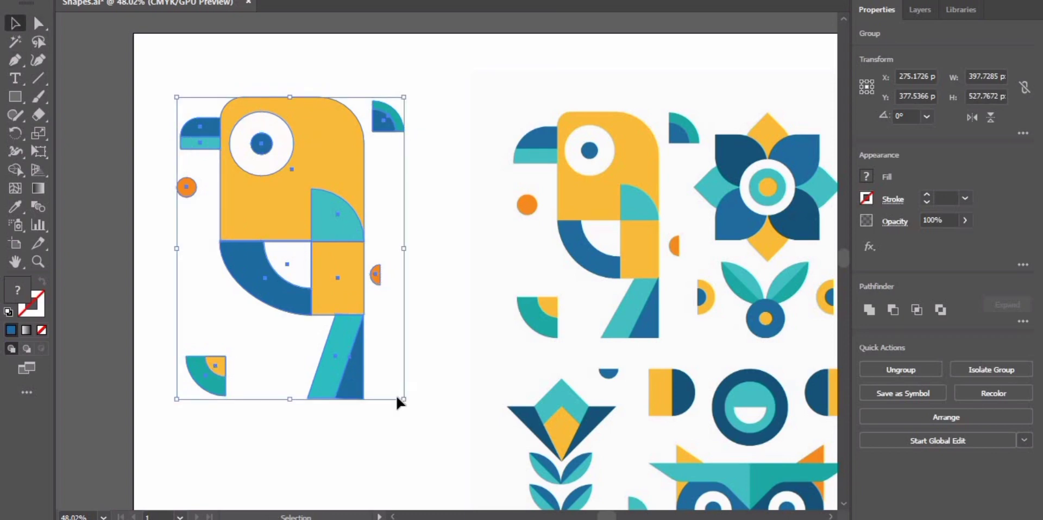
drag(403, 400, 369, 358)
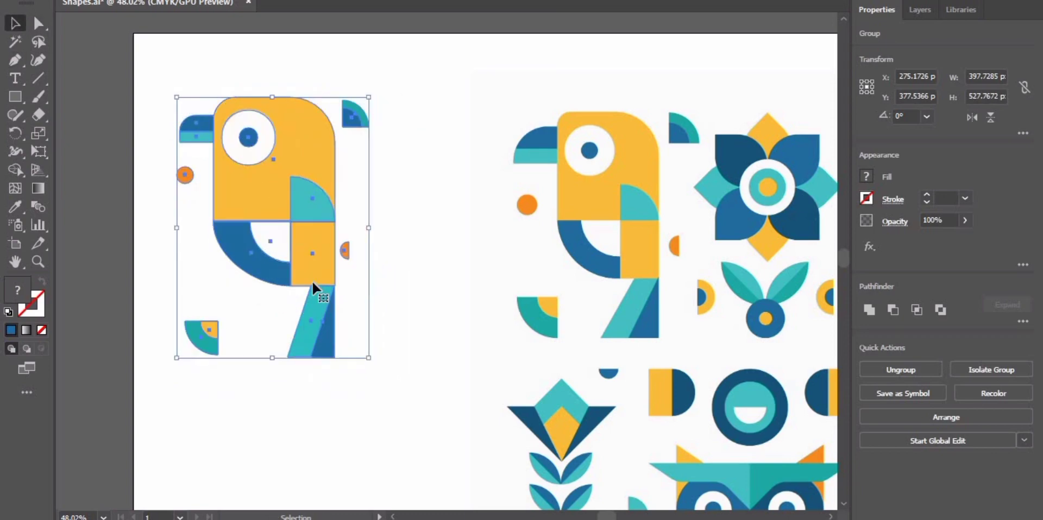
drag(282, 188, 261, 183)
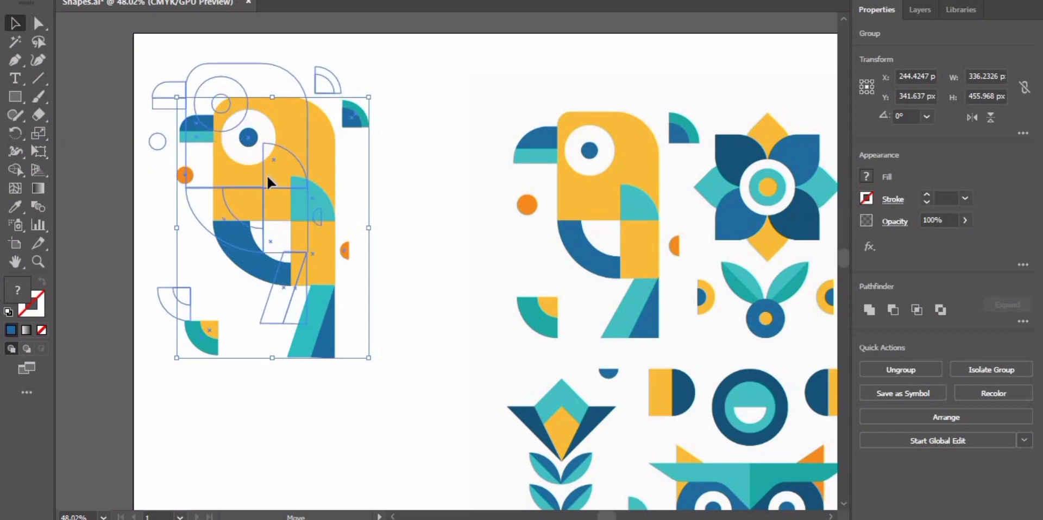
click(315, 225)
mouse_move(261, 184)
mouse_down()
mouse_move(256, 171)
mouse_move(289, 187)
mouse_up()
click(315, 219)
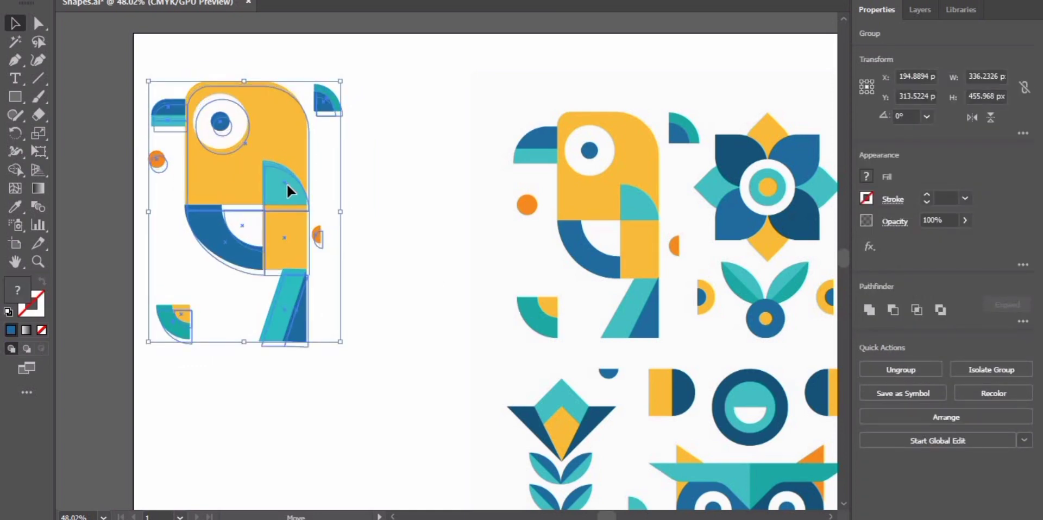
click(372, 238)
Step: Nudge the orange circle slightly lower
click(38, 24)
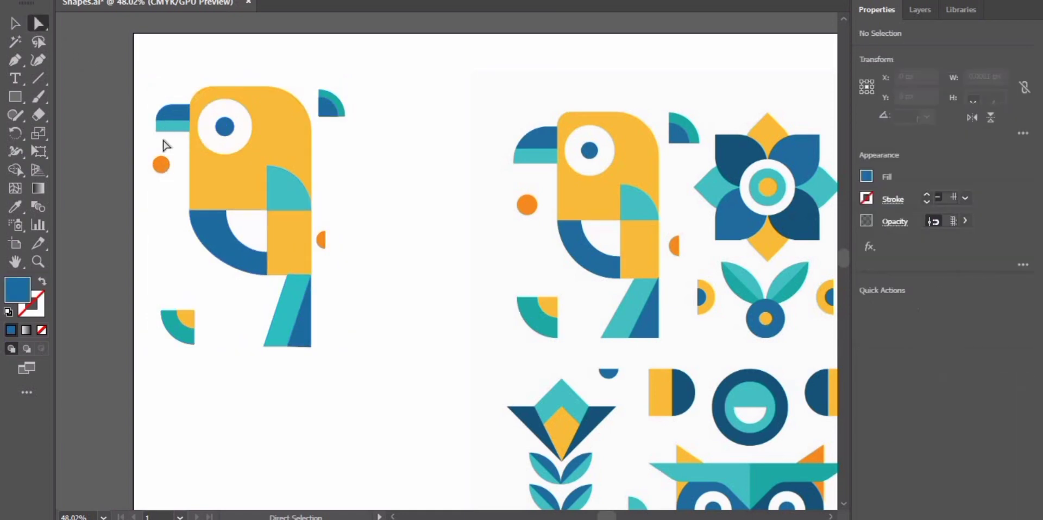
click(162, 164)
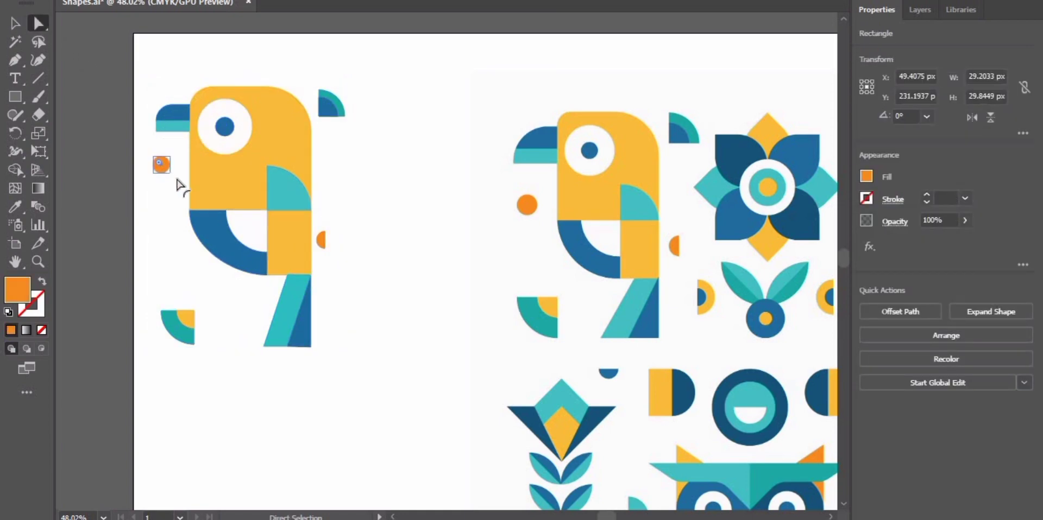
click(162, 177)
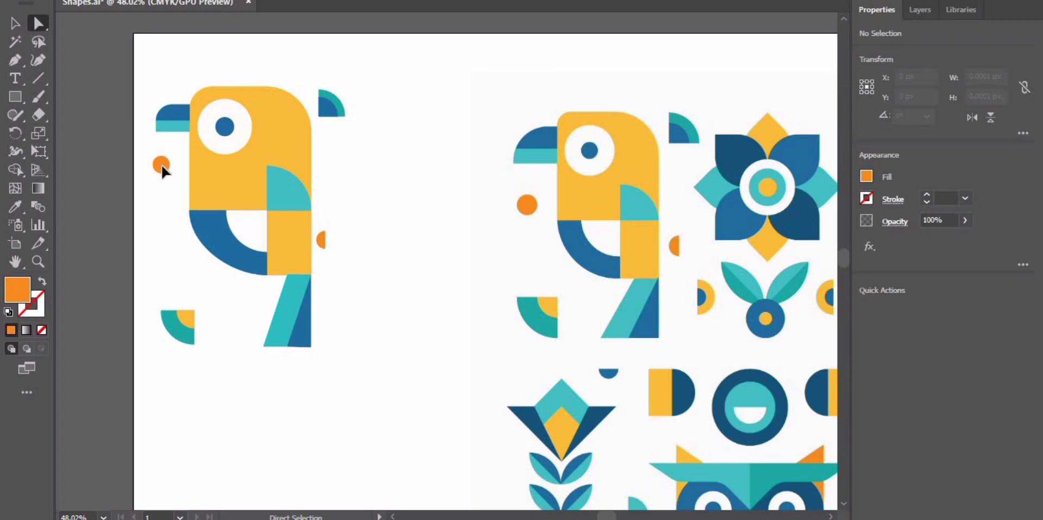
drag(163, 167, 169, 182)
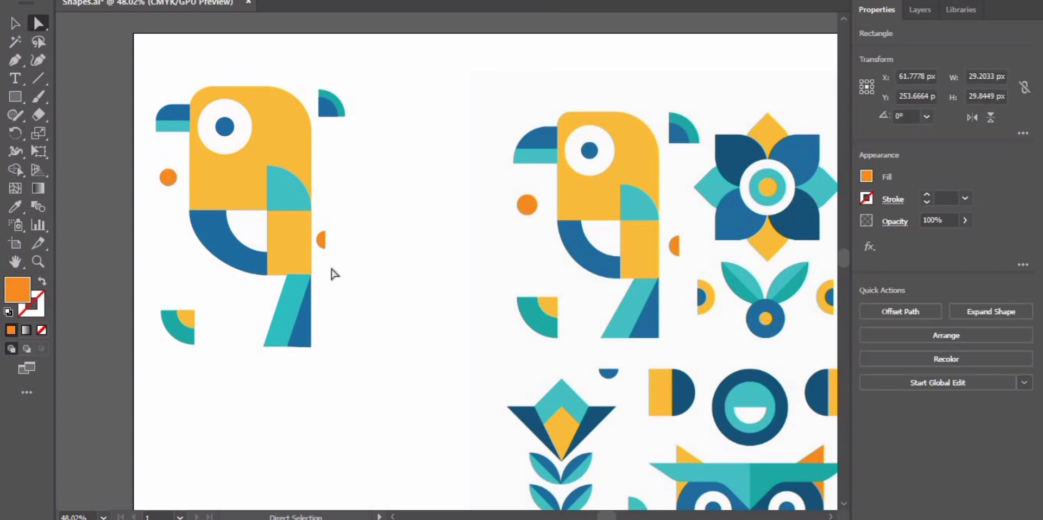
click(331, 268)
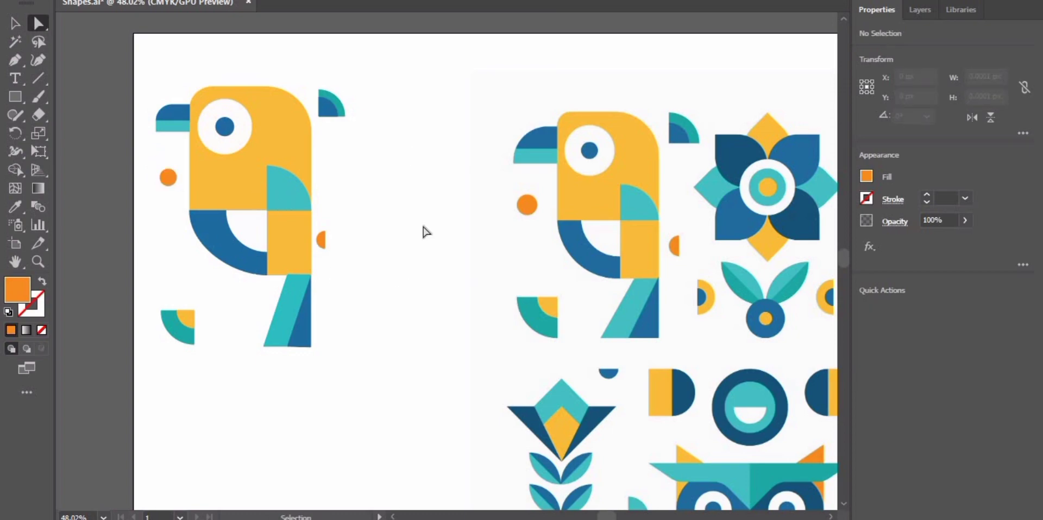